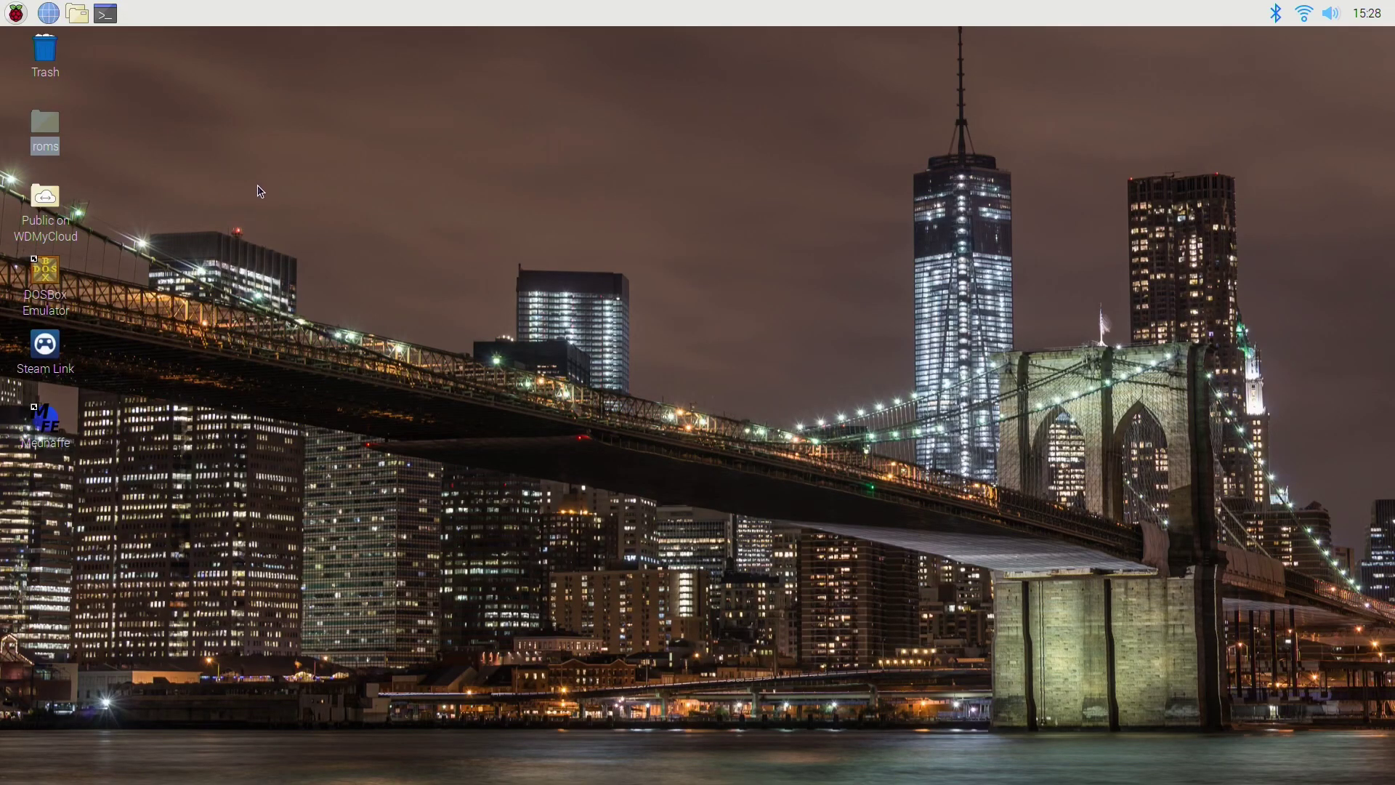
Open a terminal and refresh the package lists with "sudo apt-get update".
{"action": "left_click", "coordinate": [105, 14]}
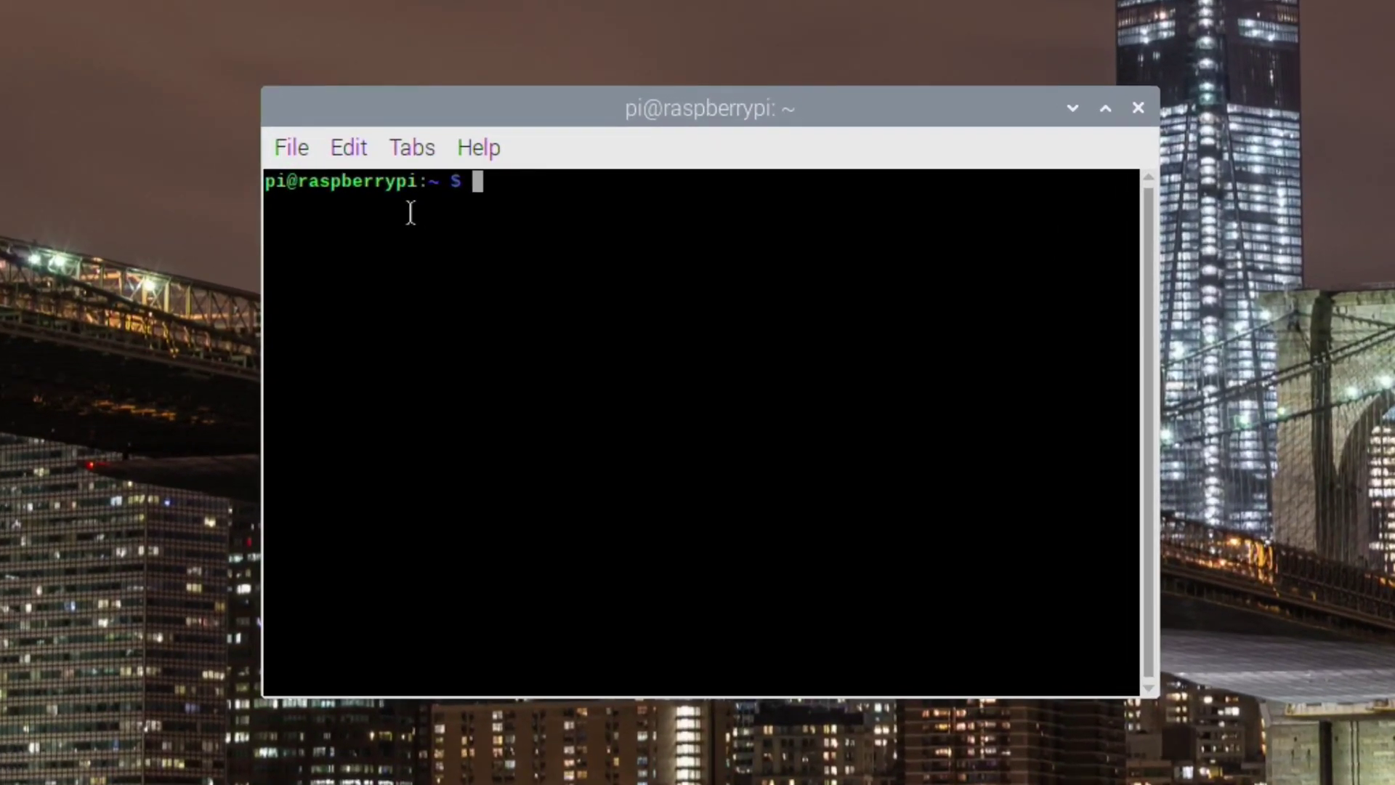
{"action": "type", "text": "su"}
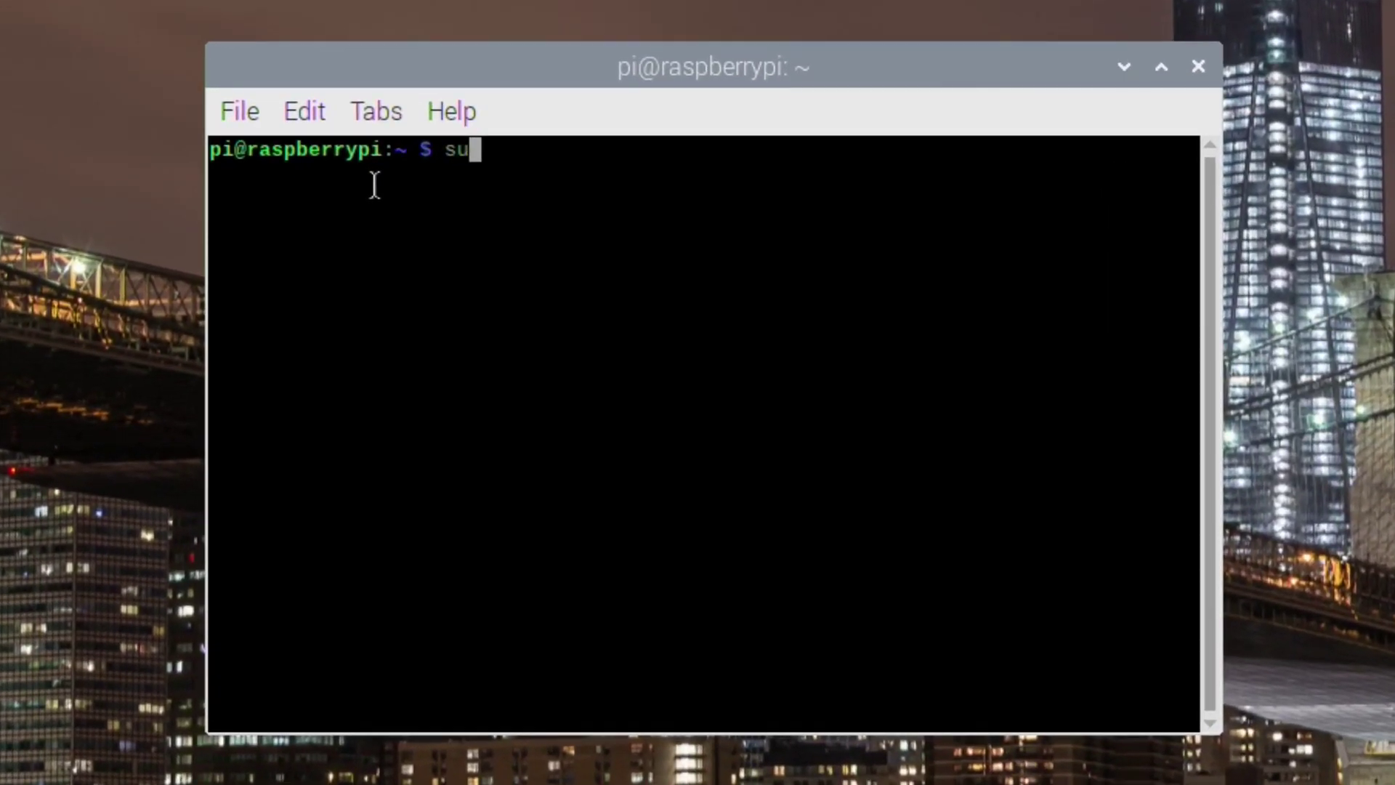
{"action": "type", "text": "do apt-"}
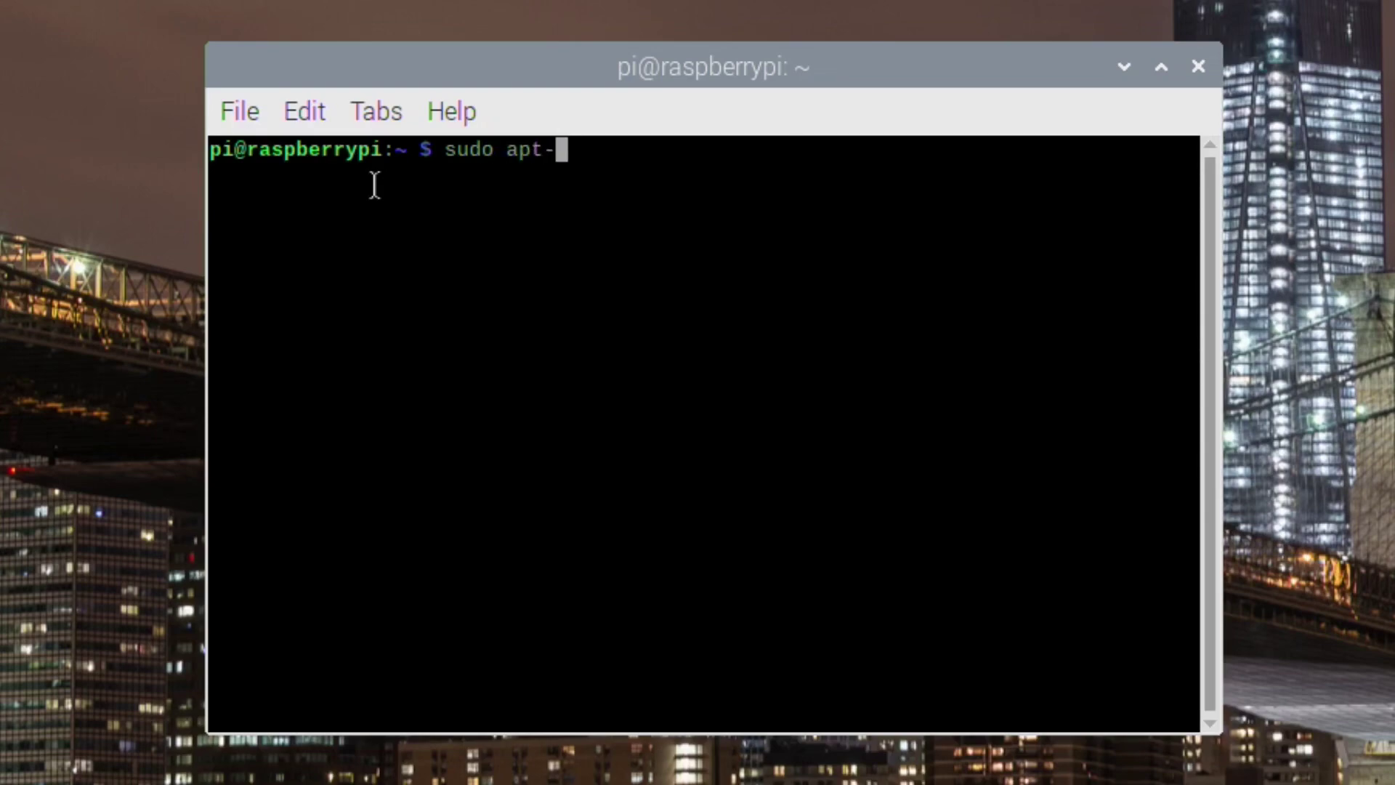
{"action": "type", "text": "get "}
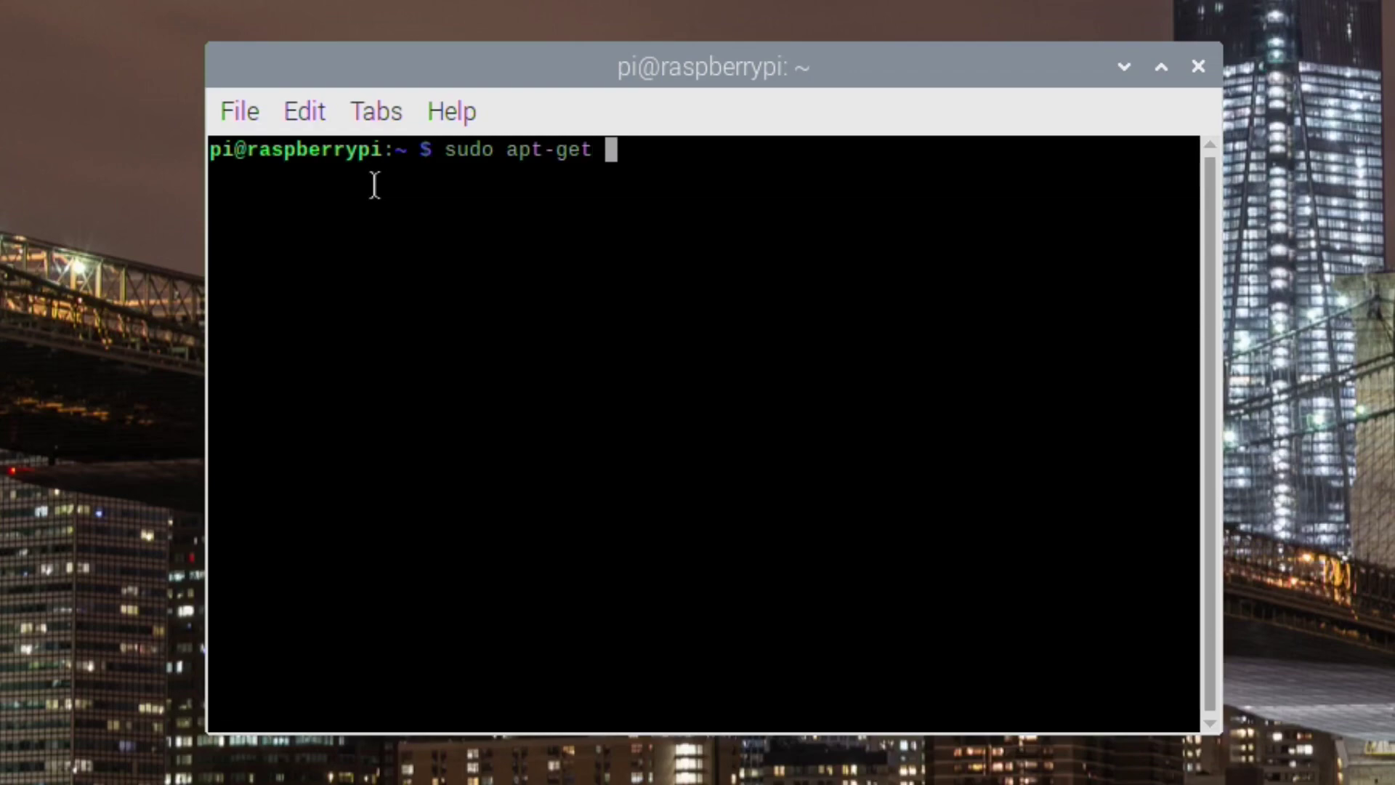
{"action": "type", "text": "update"}
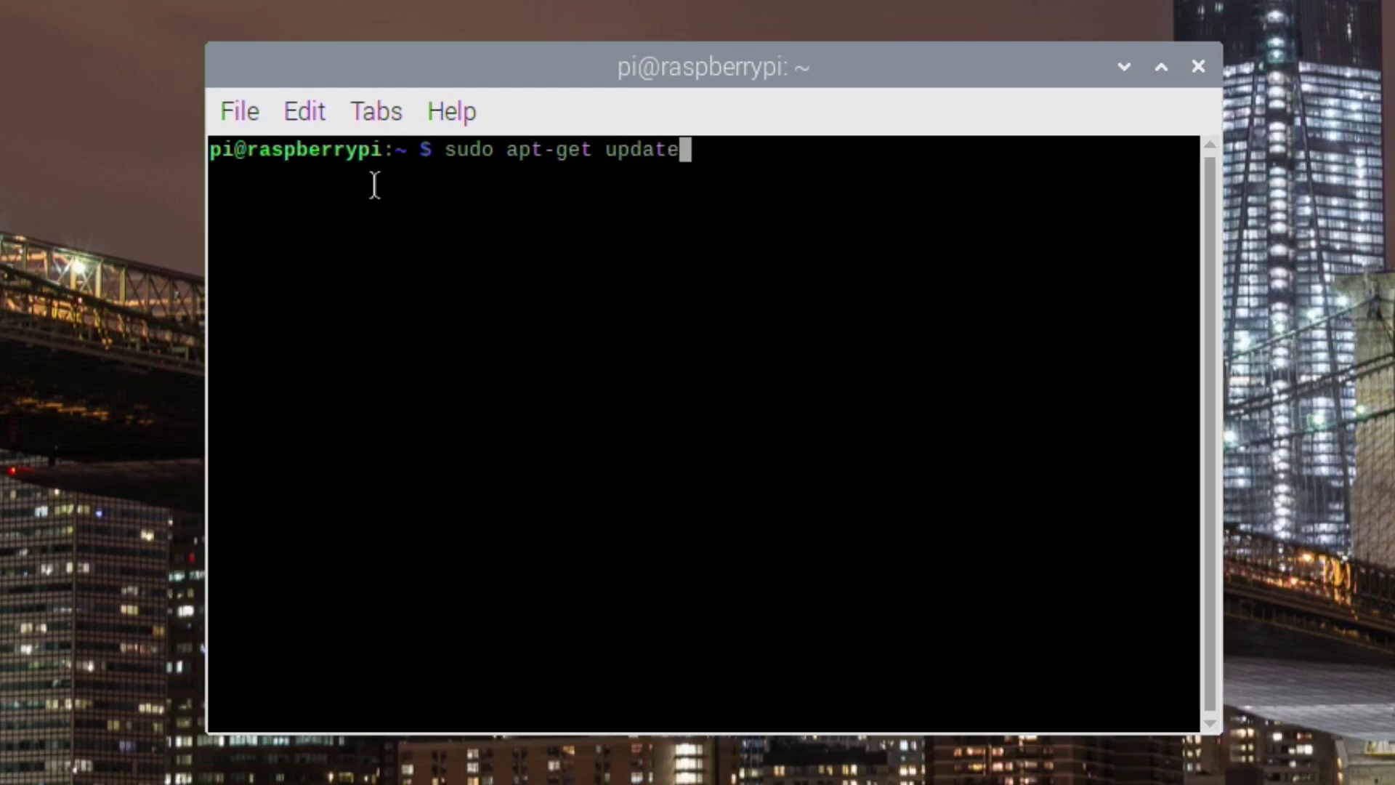
{"action": "key", "text": "Return"}
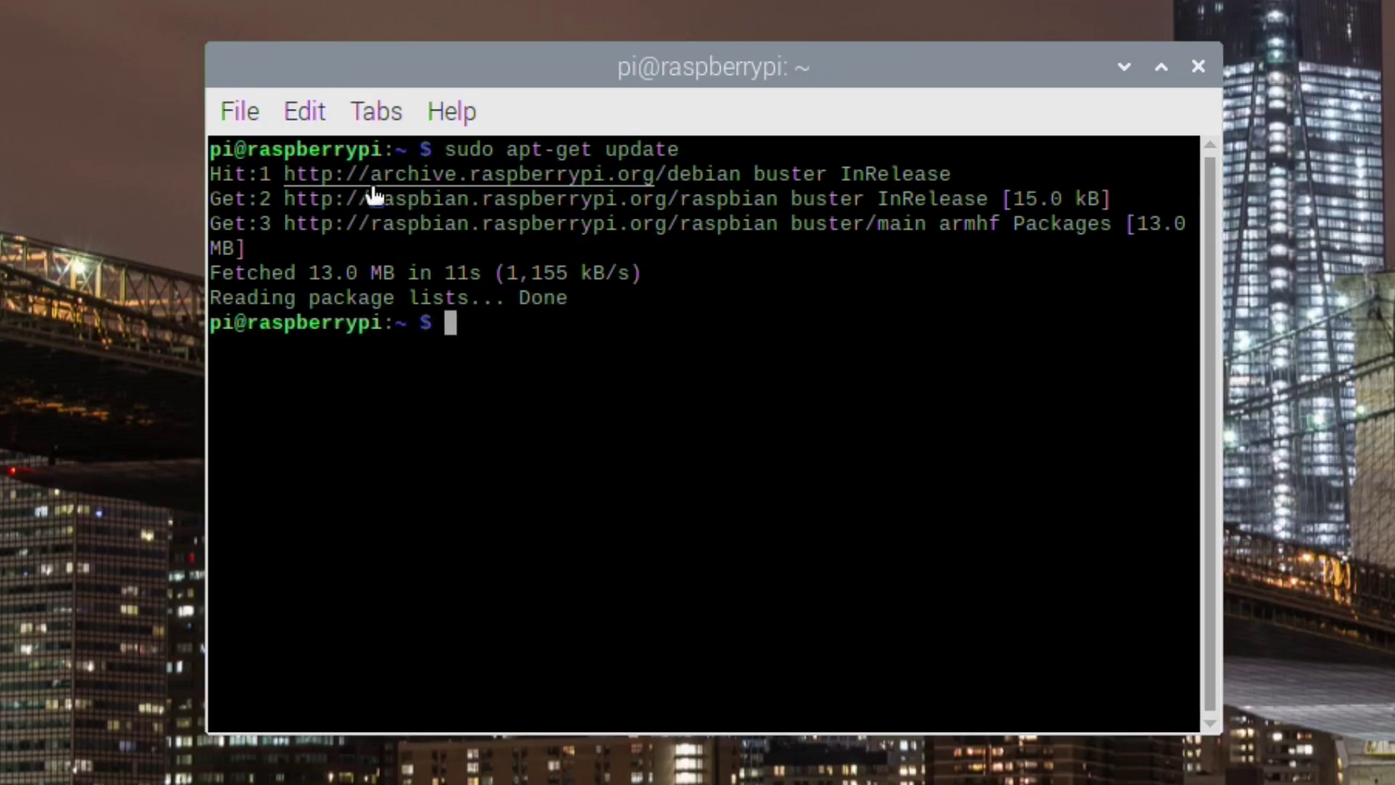
Install the Mednafen emulator by running "sudo apt-get install mednafen".
{"action": "type", "text": "sudo apt"}
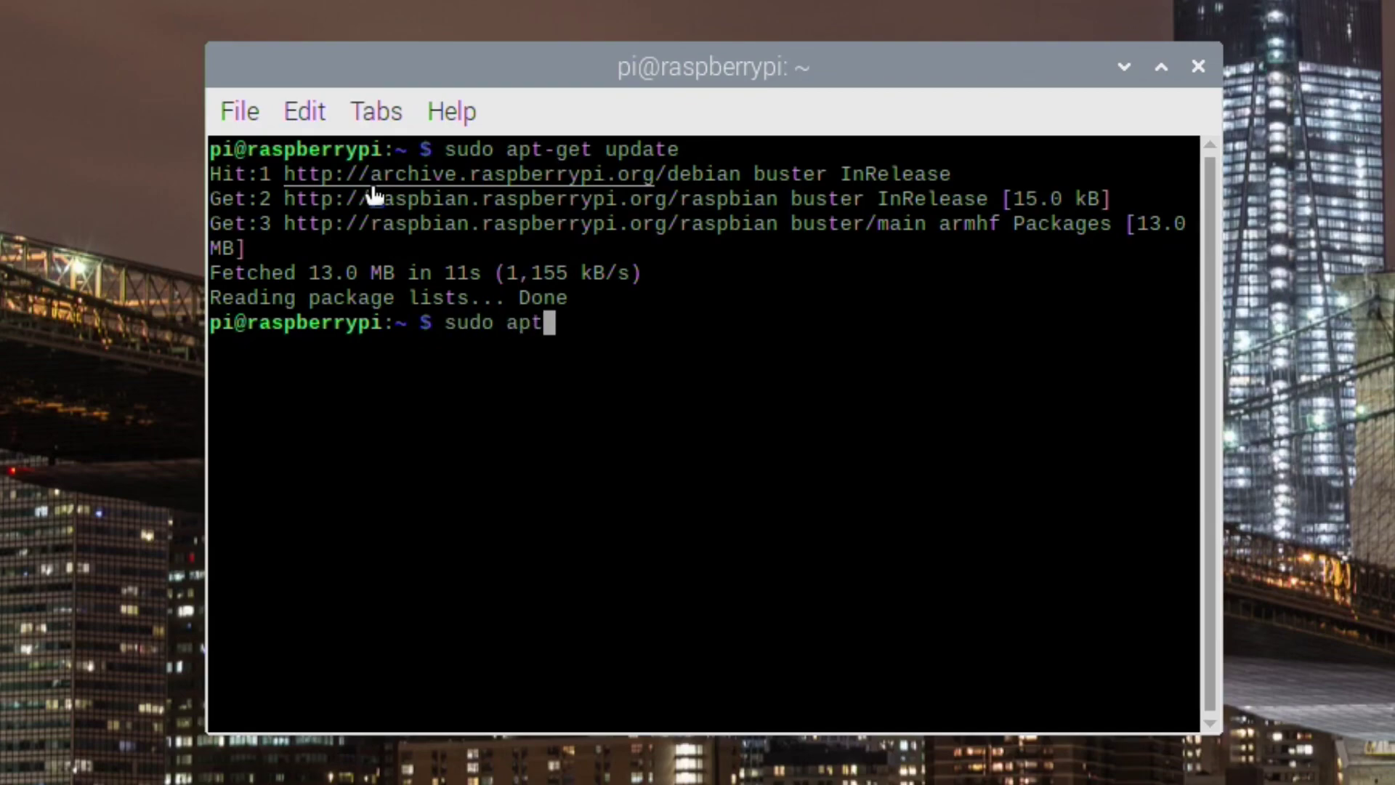
{"action": "type", "text": "-get "}
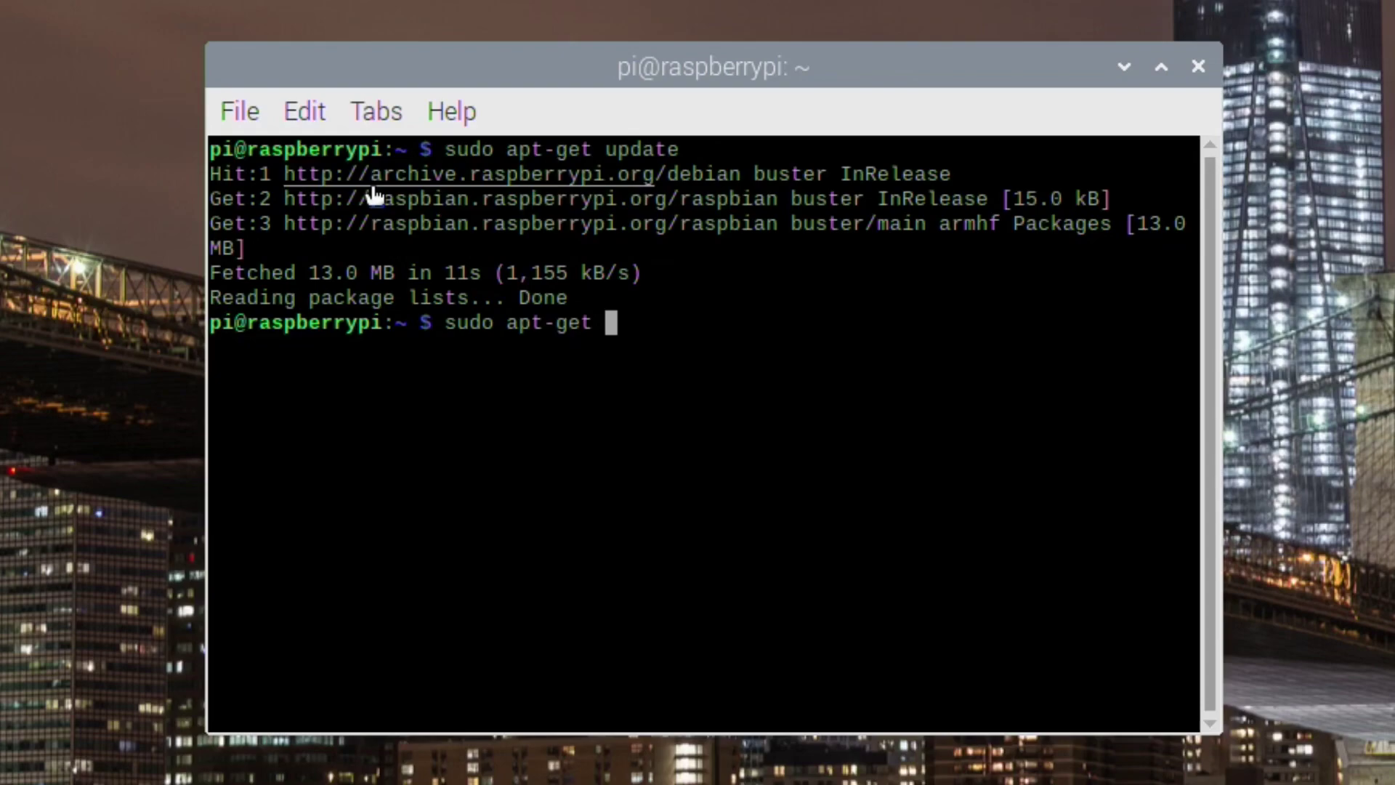
{"action": "type", "text": "install"}
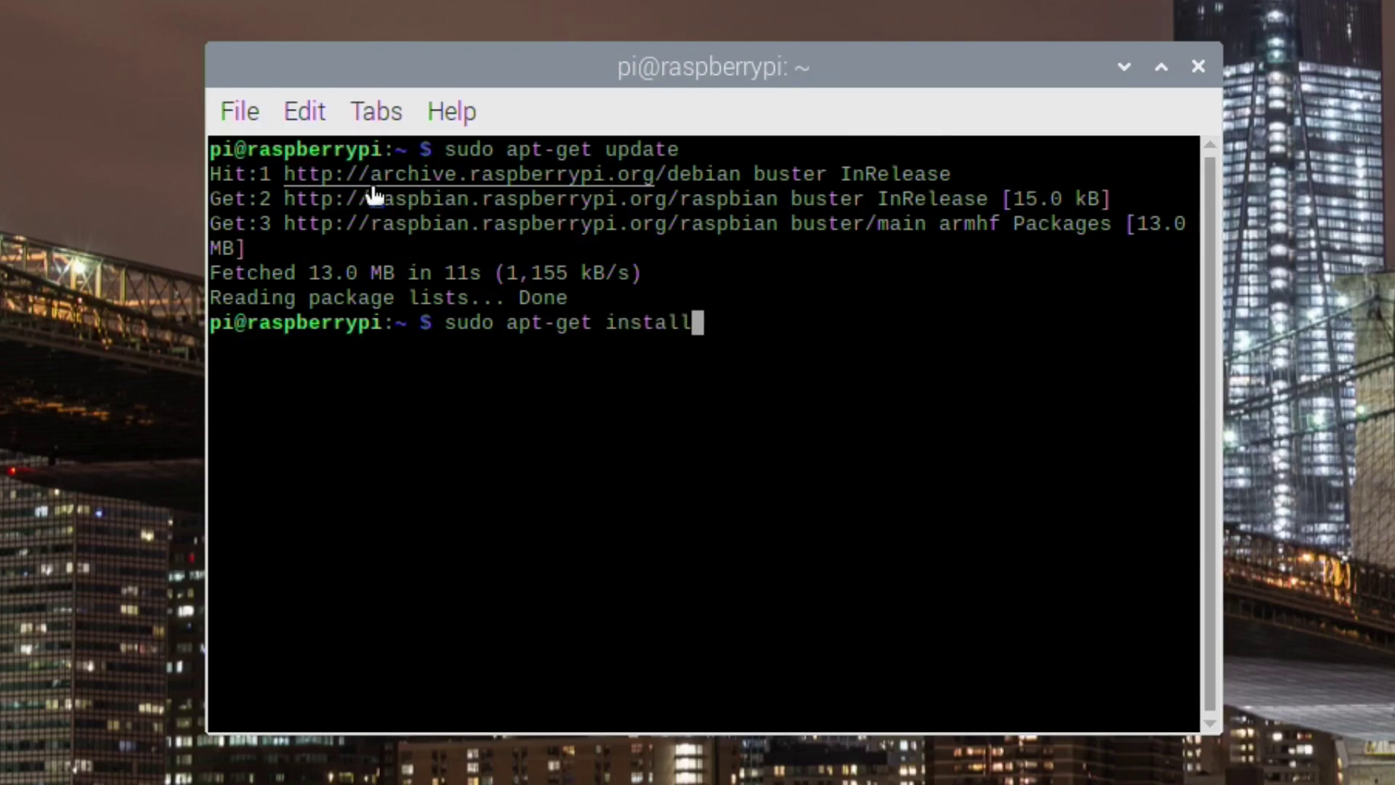
{"action": "type", "text": " medn"}
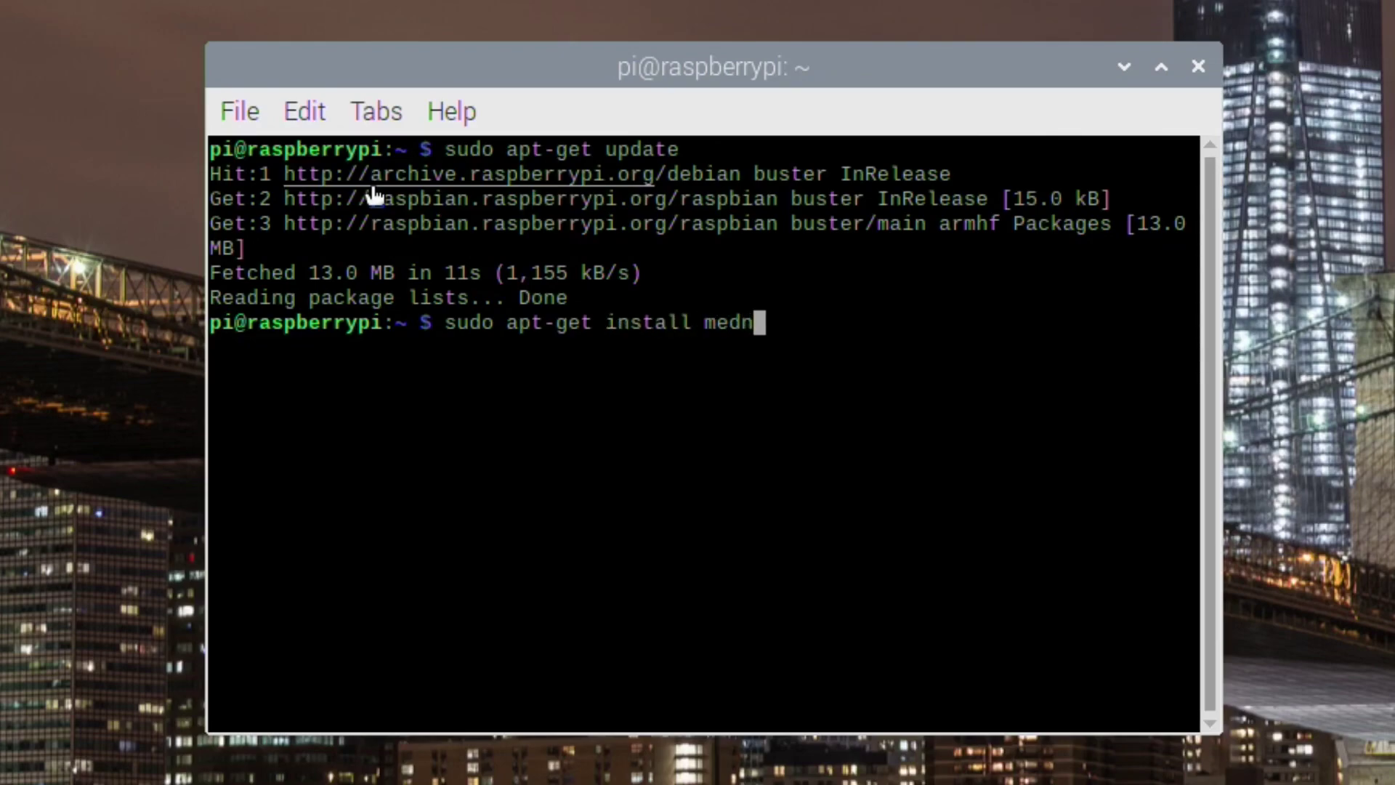
{"action": "type", "text": "afen"}
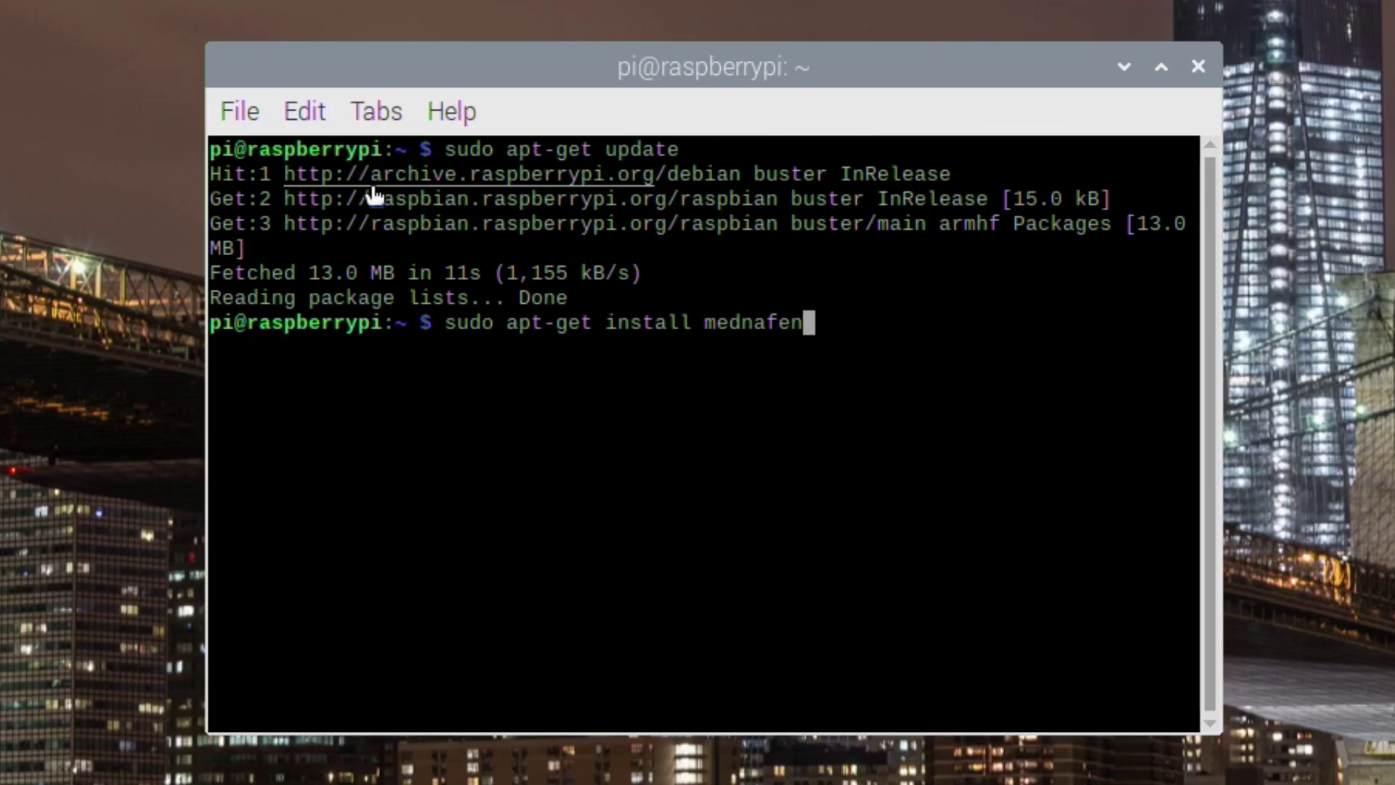
{"action": "key", "text": "Return"}
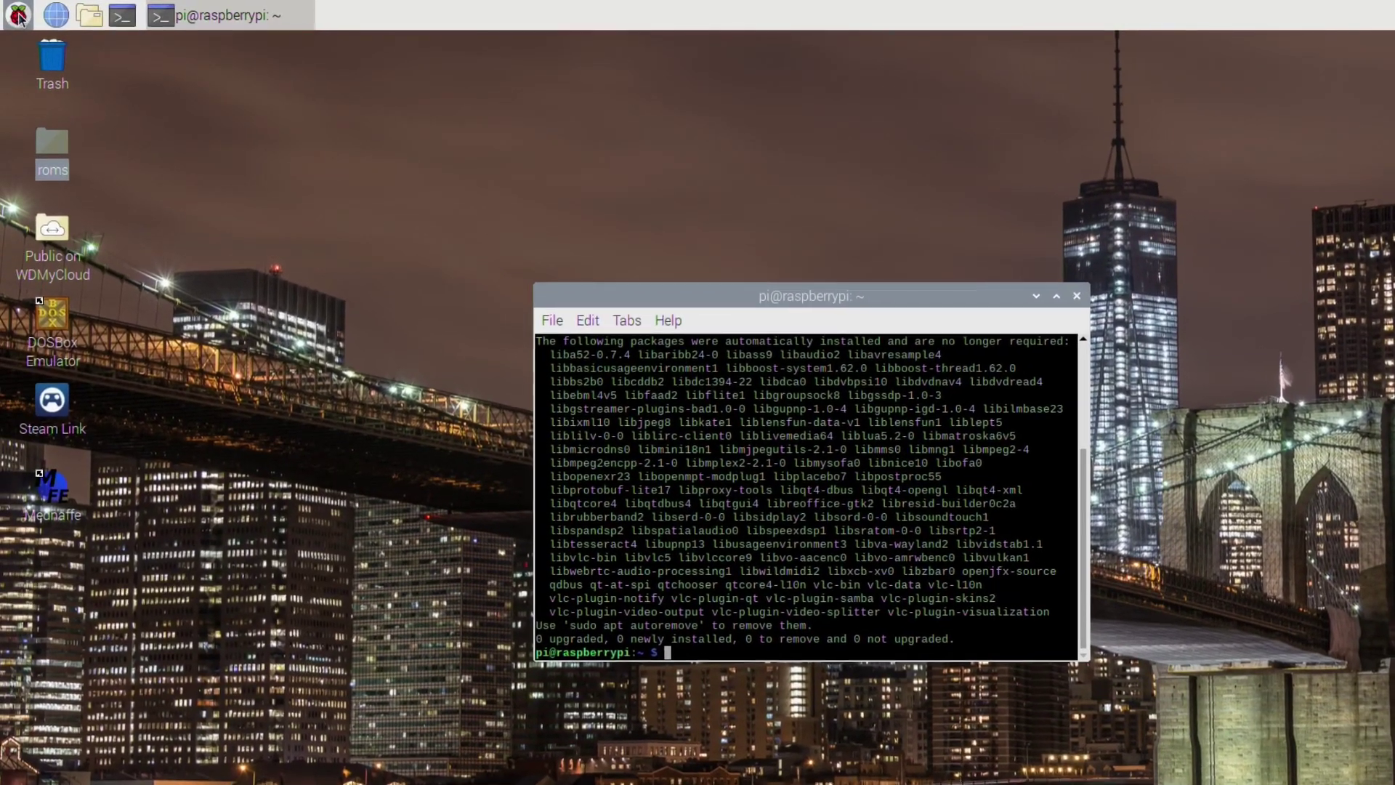
Find the "mednaffe" front-end package in Add / Remove Software, accept it as selected for installation, and close the terminal.
{"action": "left_click", "coordinate": [16, 13]}
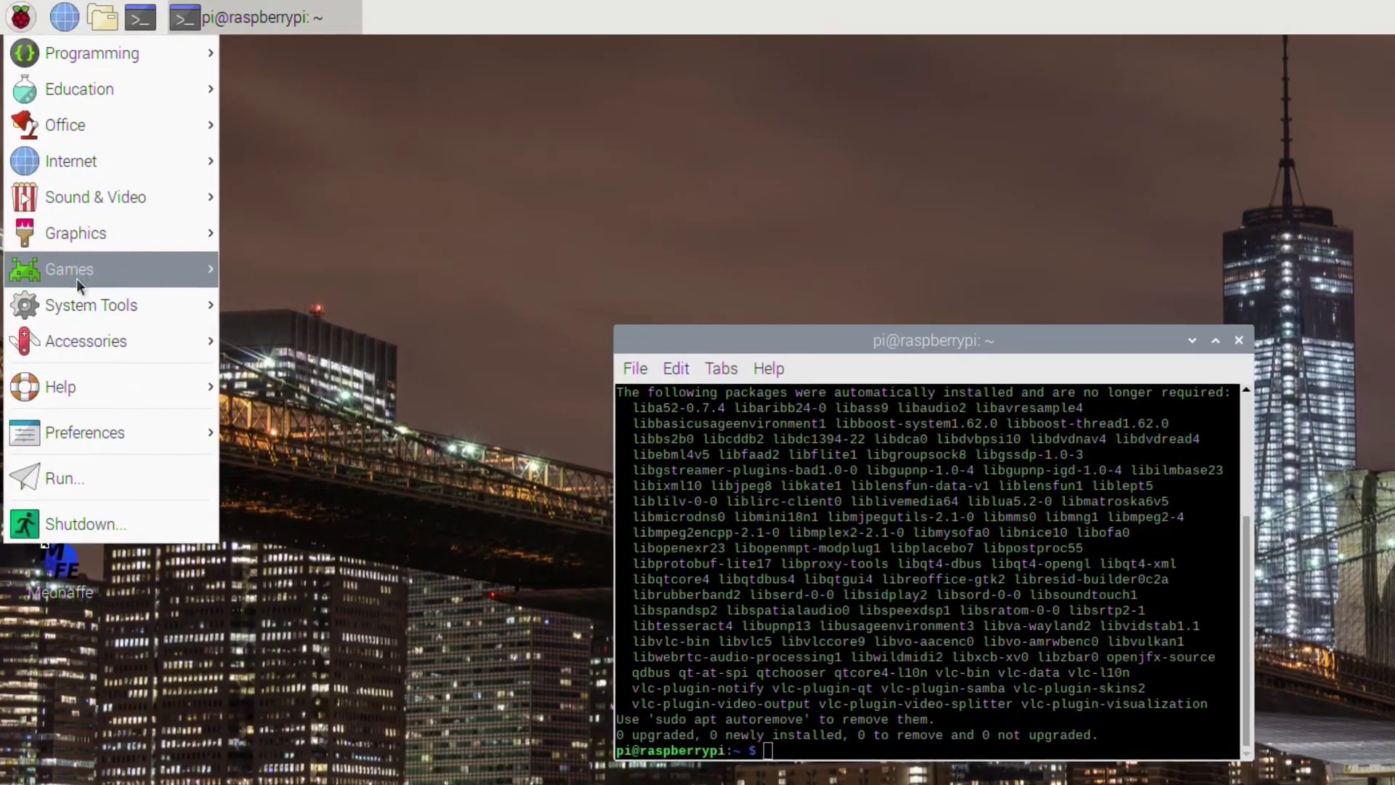
{"action": "mouse_move", "coordinate": [88, 318]}
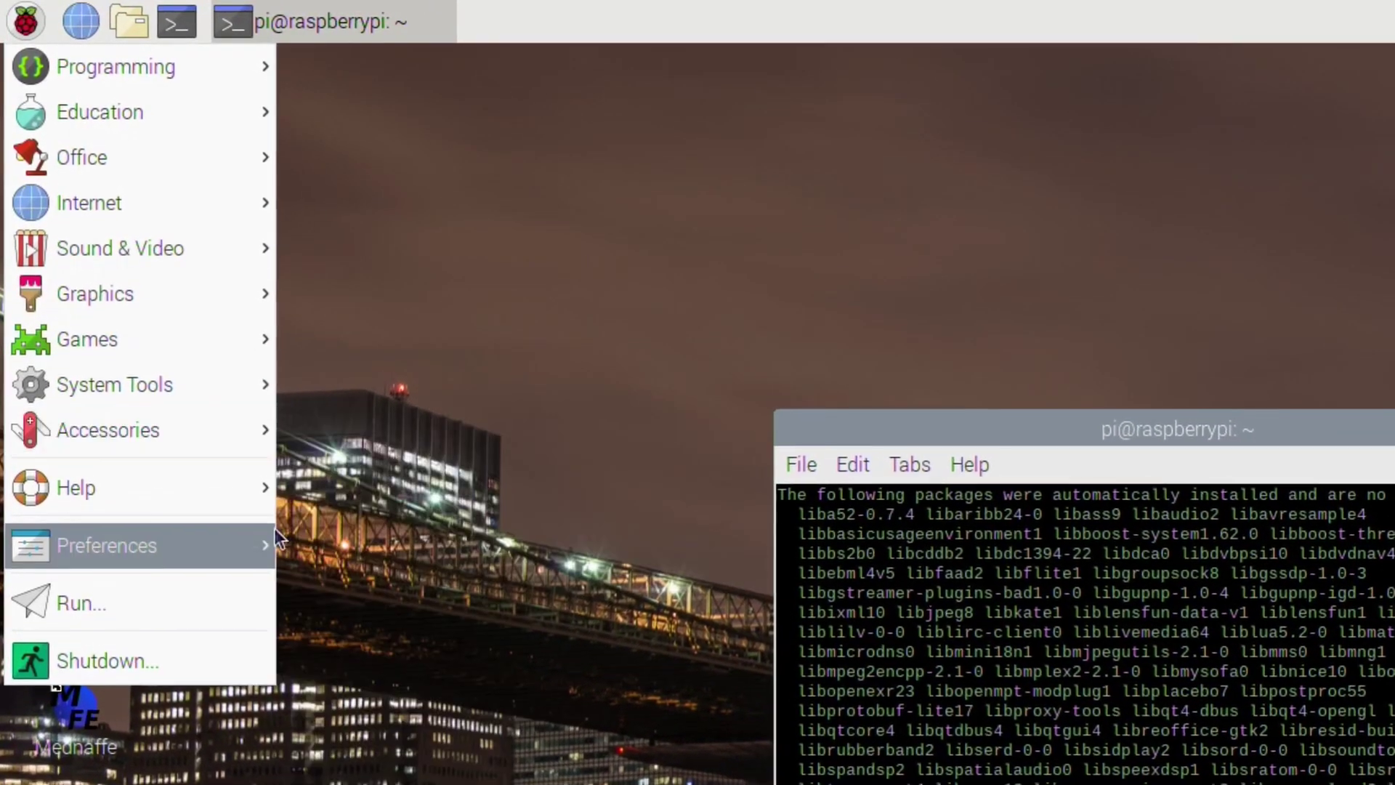
{"action": "mouse_move", "coordinate": [175, 499]}
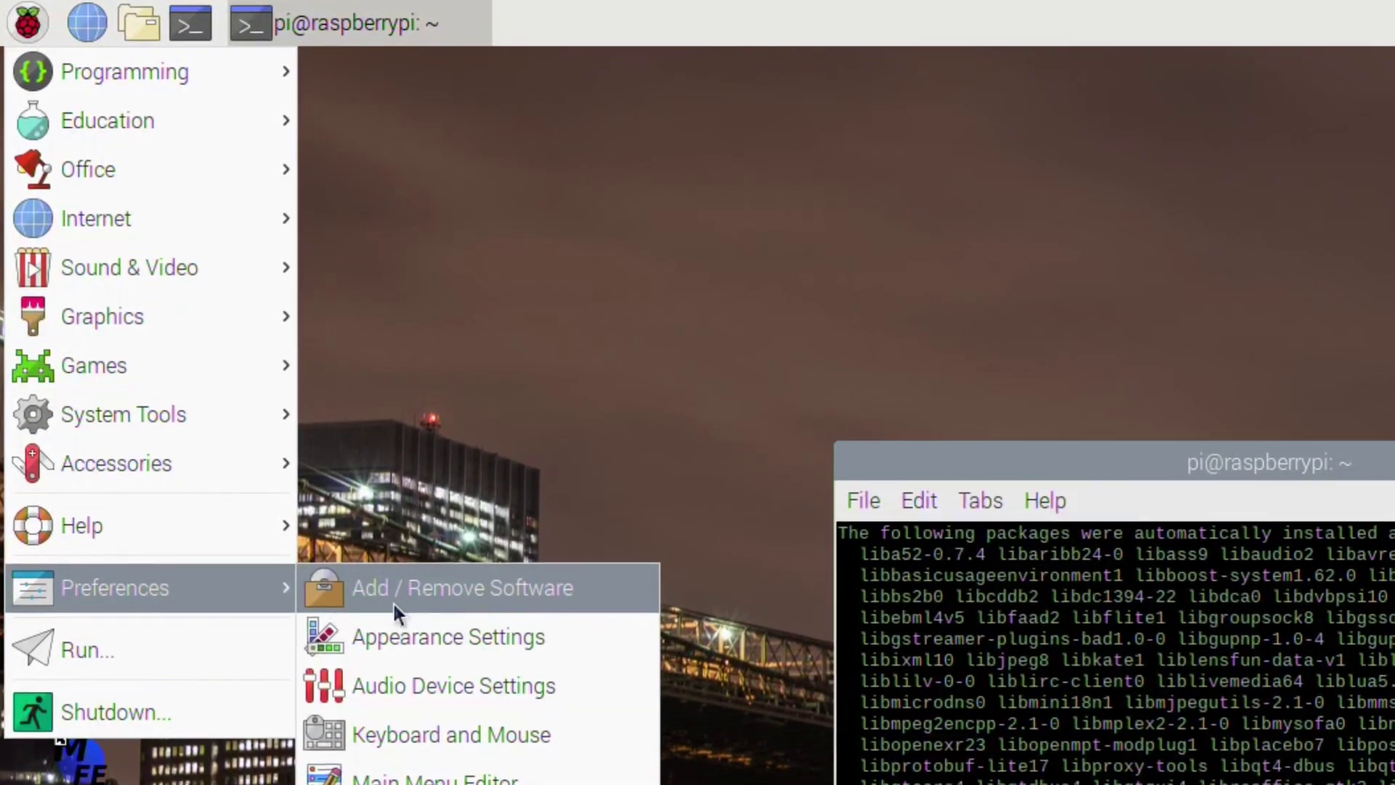
{"action": "left_click", "coordinate": [415, 565]}
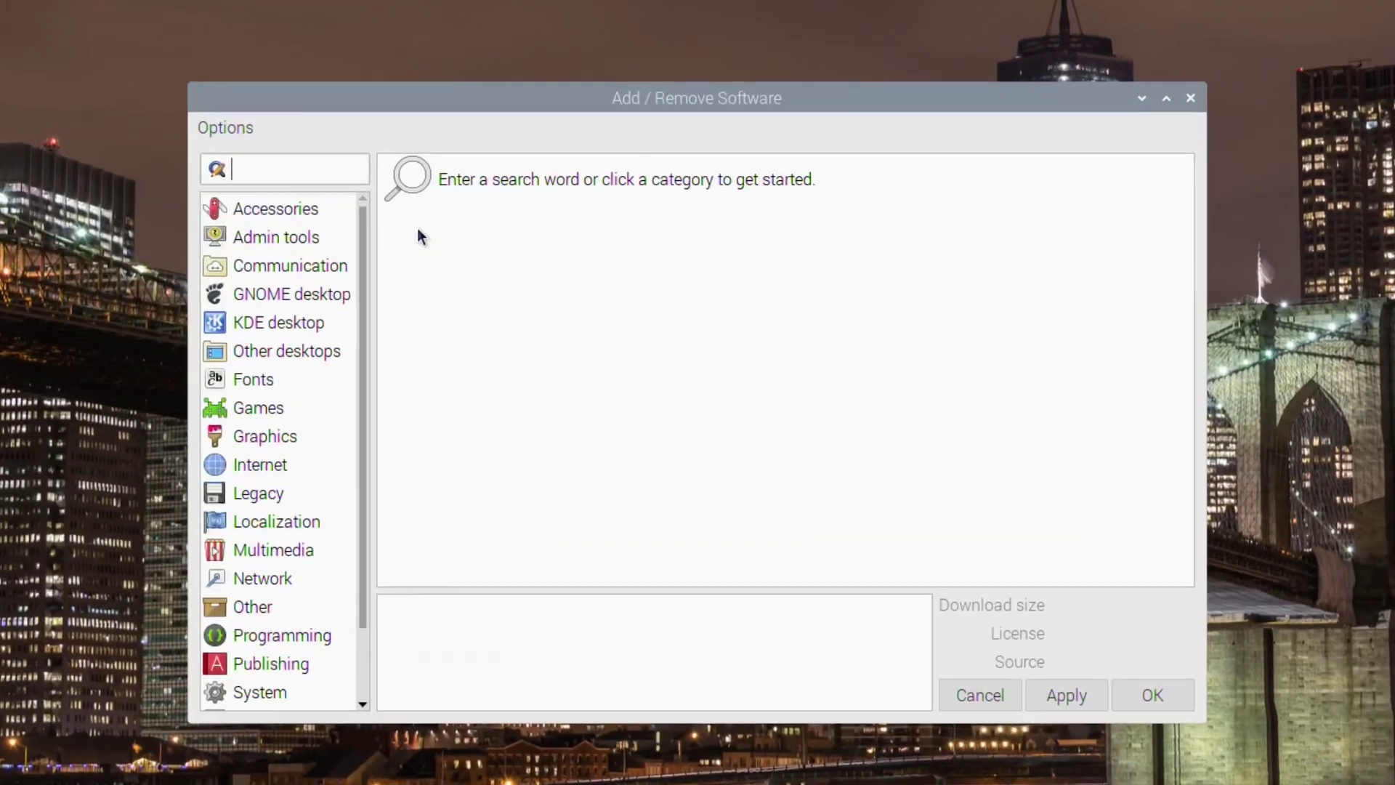
{"action": "type", "text": "m"}
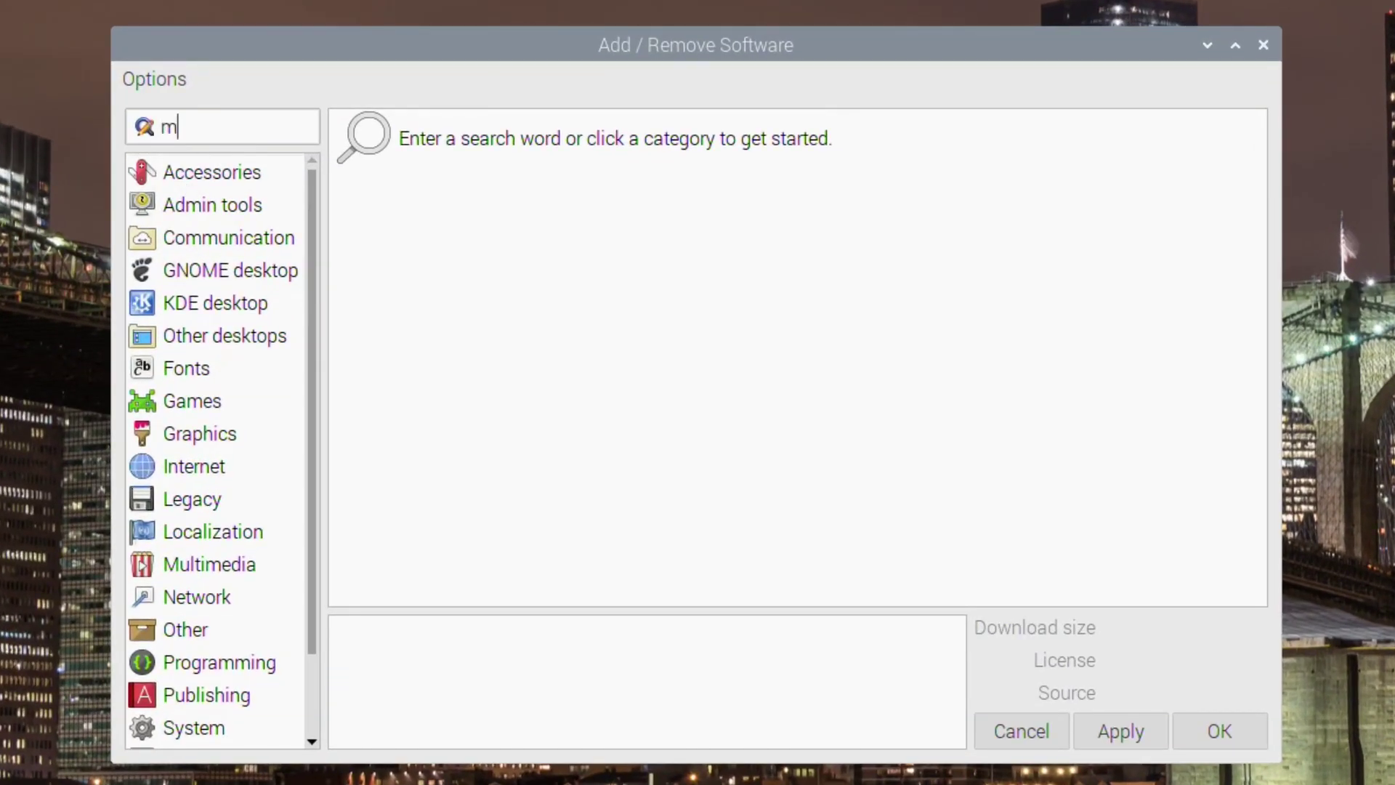
{"action": "type", "text": "ednaffe"}
{"action": "key", "text": "Return"}
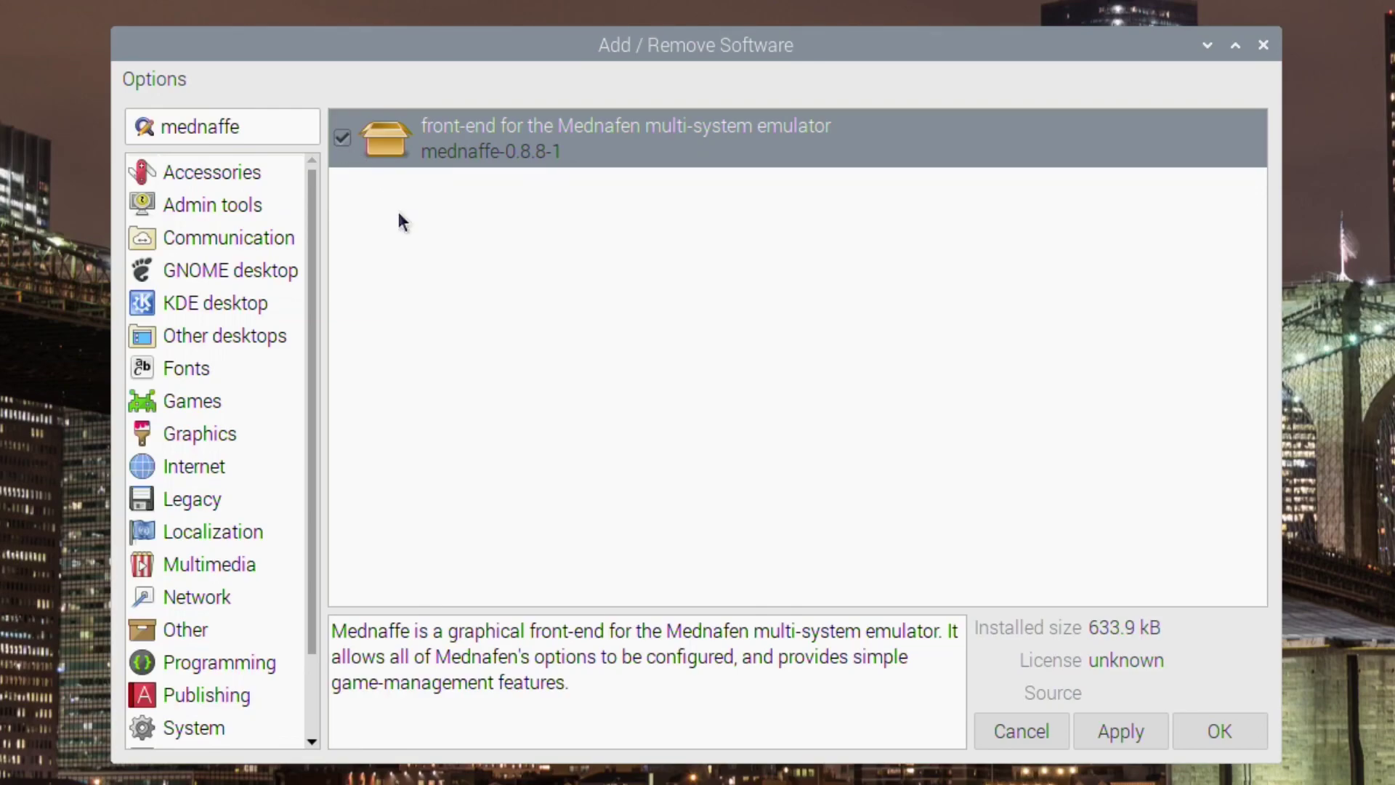
{"action": "left_click", "coordinate": [1218, 746]}
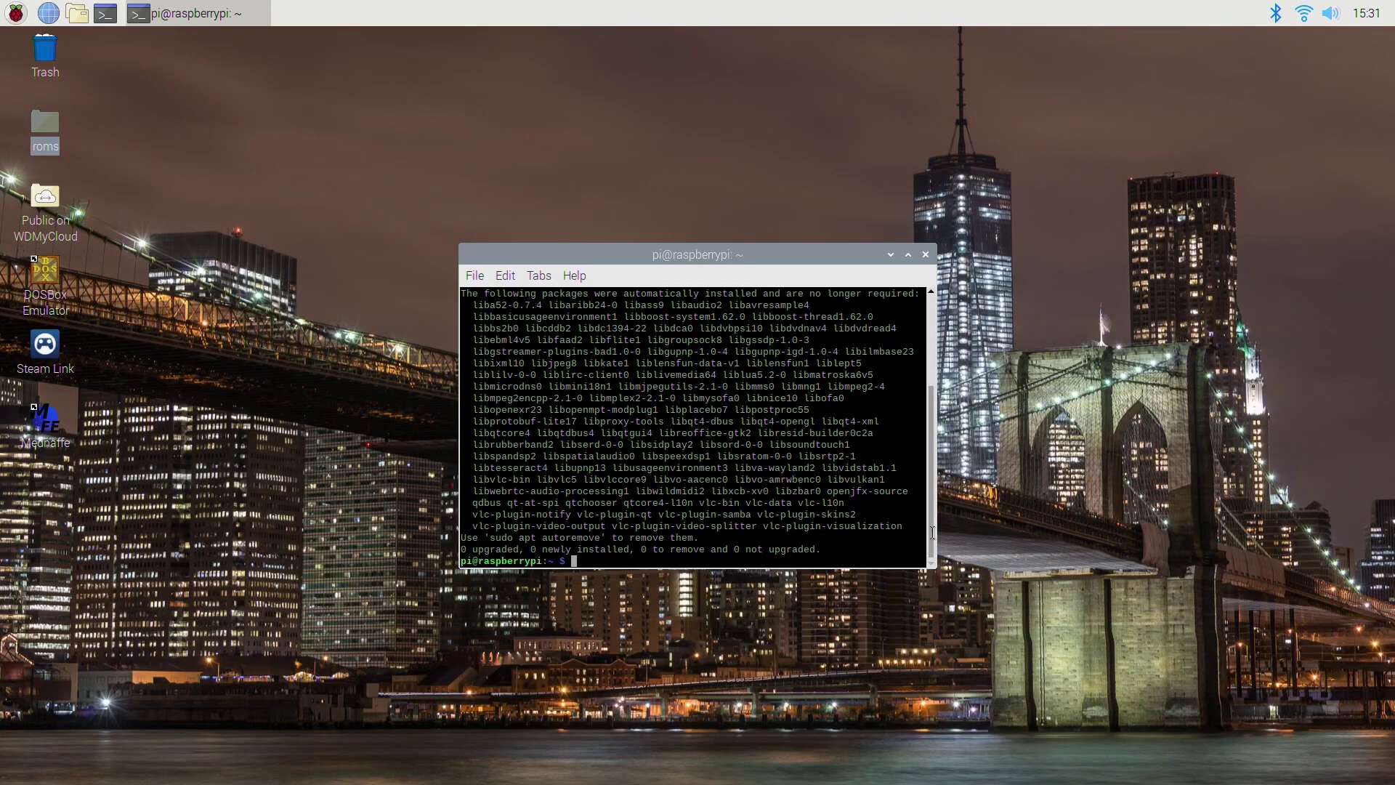
{"action": "left_click", "coordinate": [925, 255]}
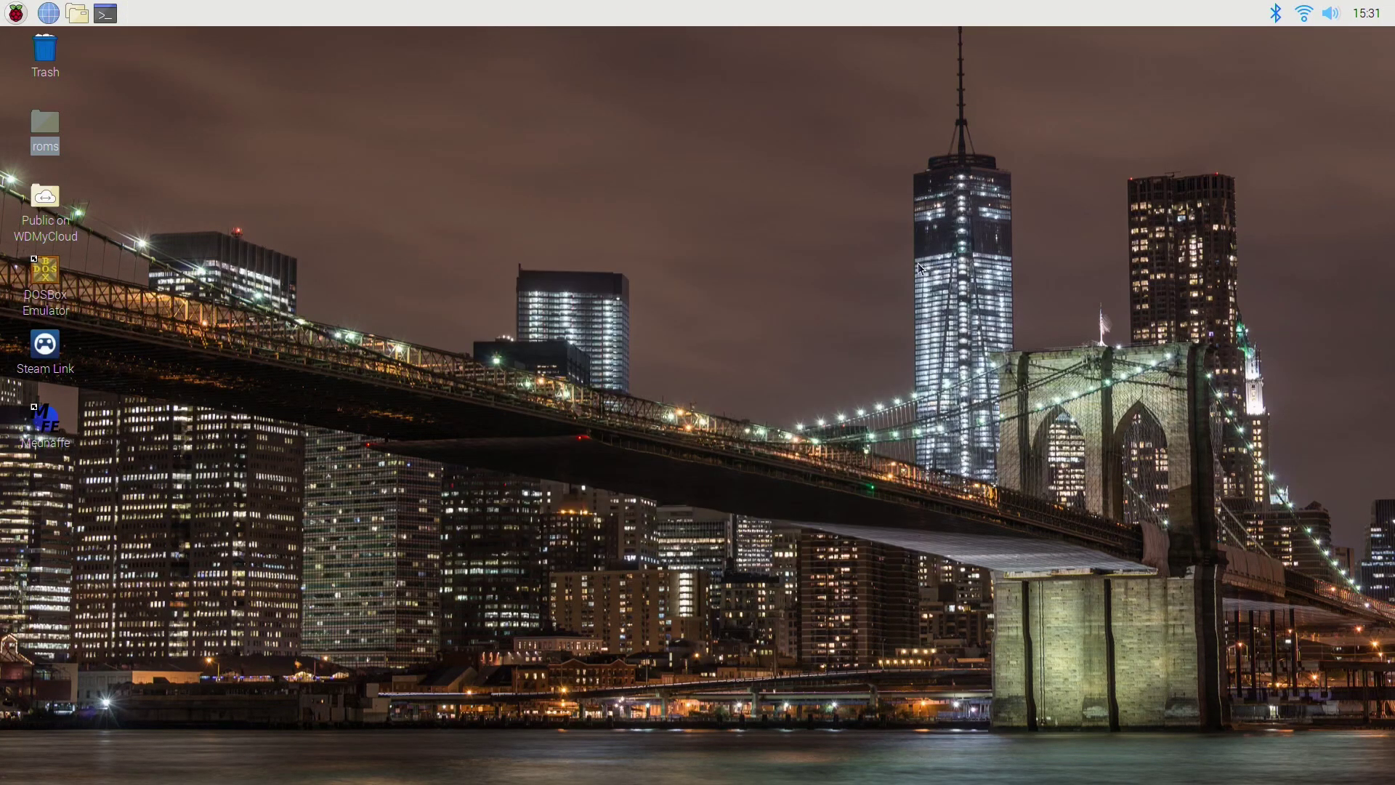
Locate Mednaffe among the installed games and check its option for adding a desktop shortcut.
{"action": "left_click", "coordinate": [16, 13]}
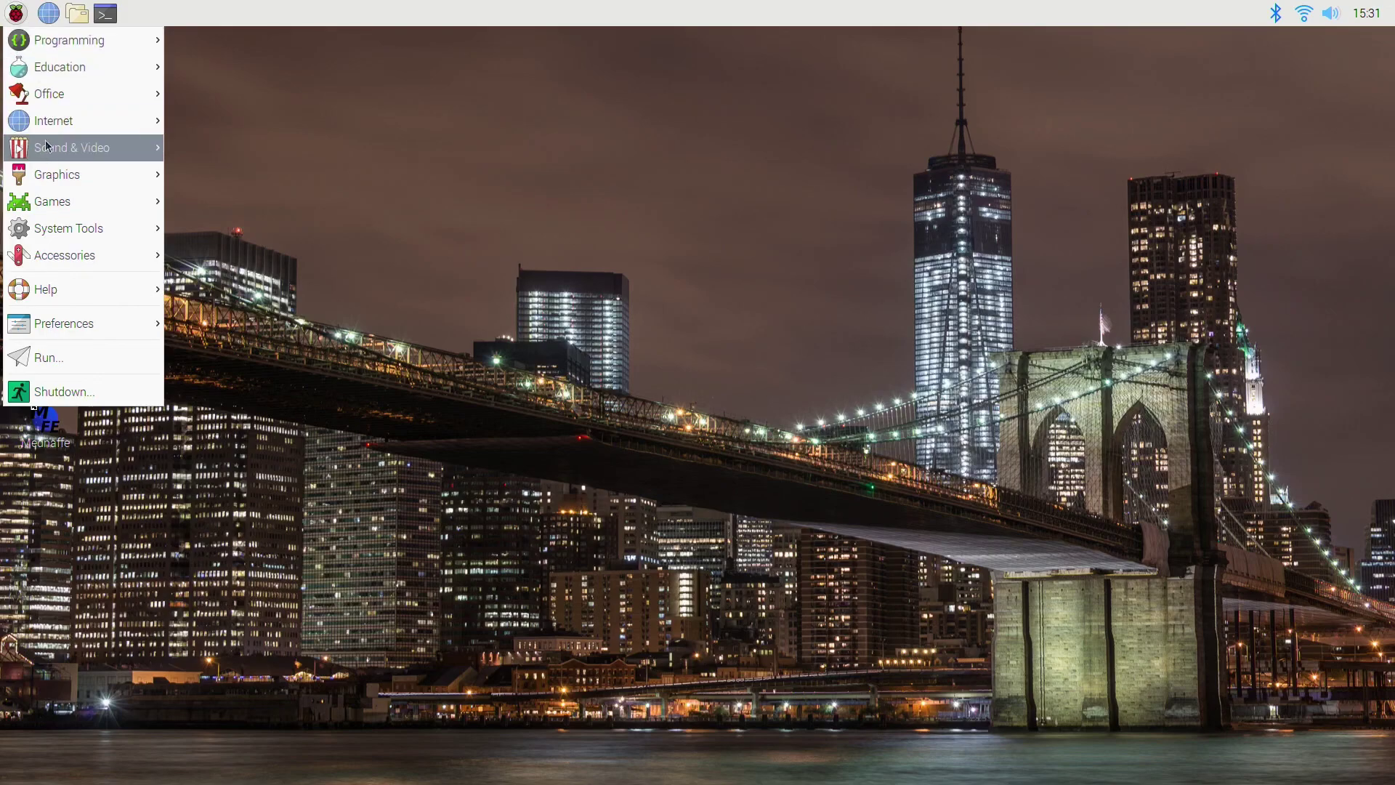
{"action": "mouse_move", "coordinate": [49, 204]}
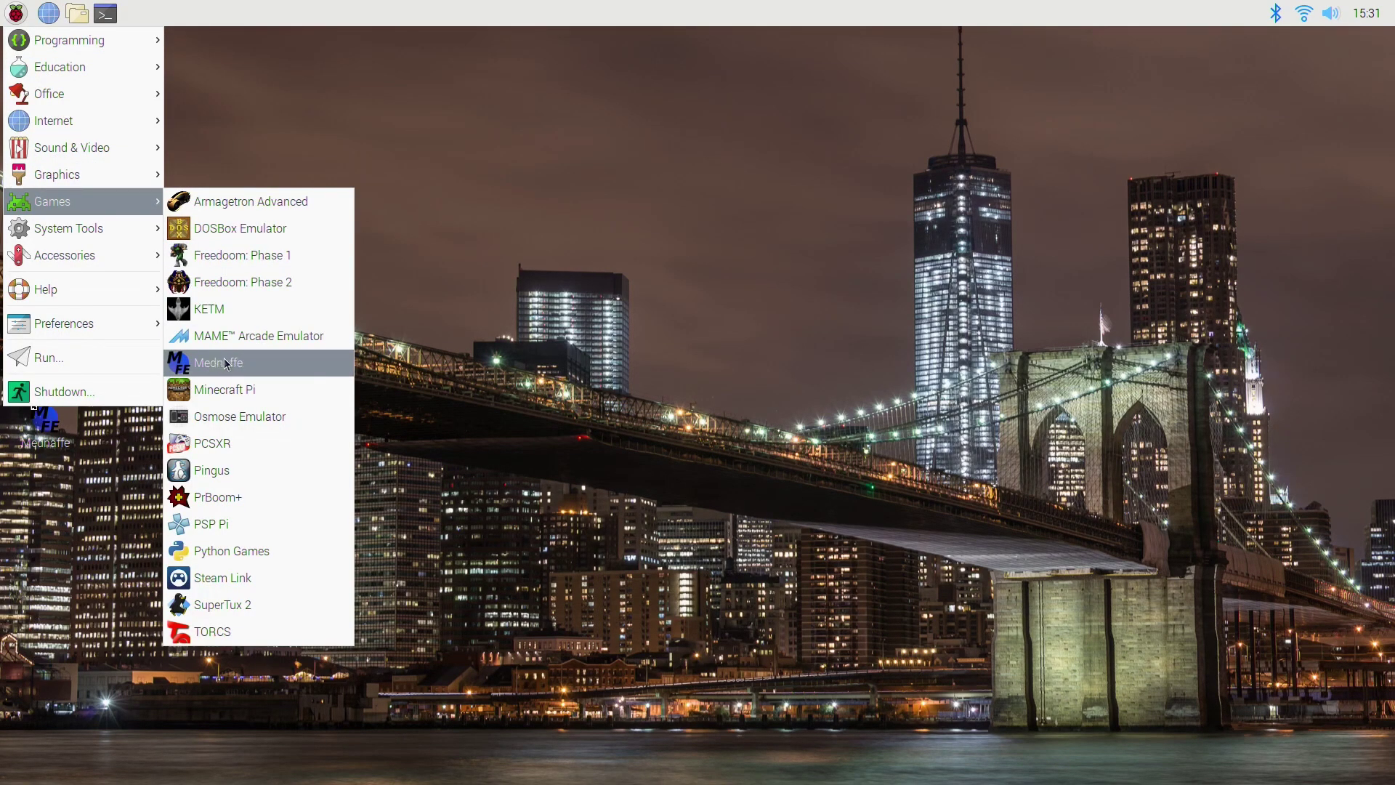
{"action": "left_click", "coordinate": [576, 274]}
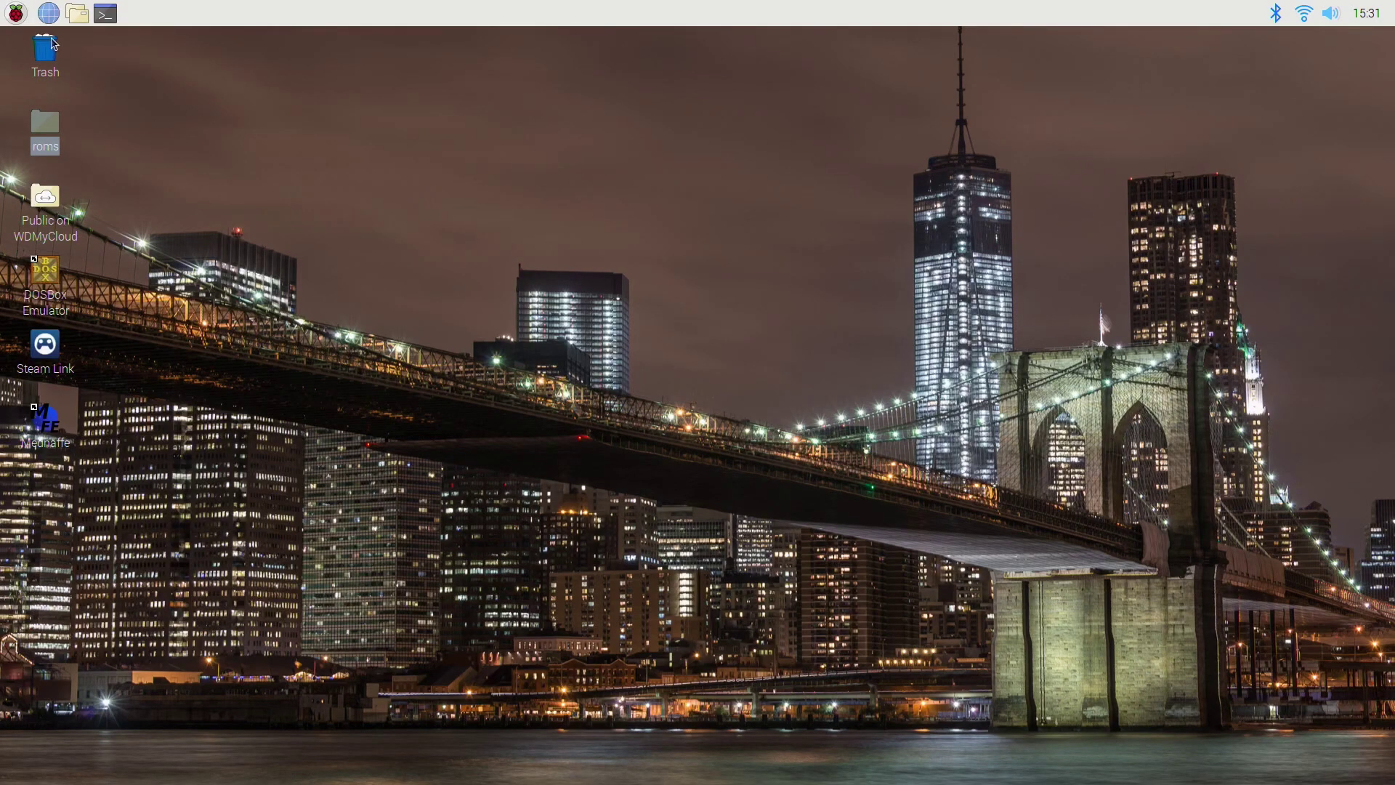
{"action": "left_click", "coordinate": [17, 21]}
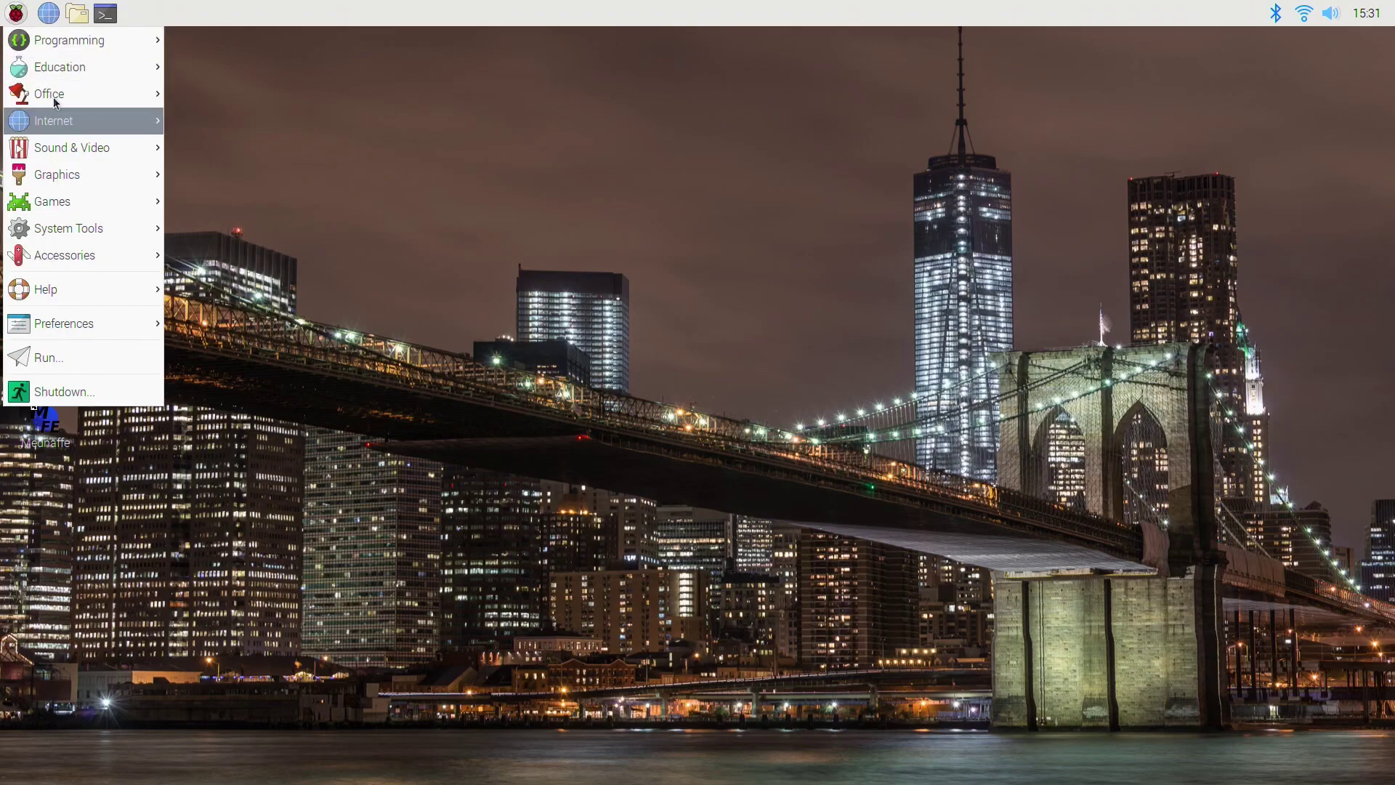
{"action": "mouse_move", "coordinate": [76, 198]}
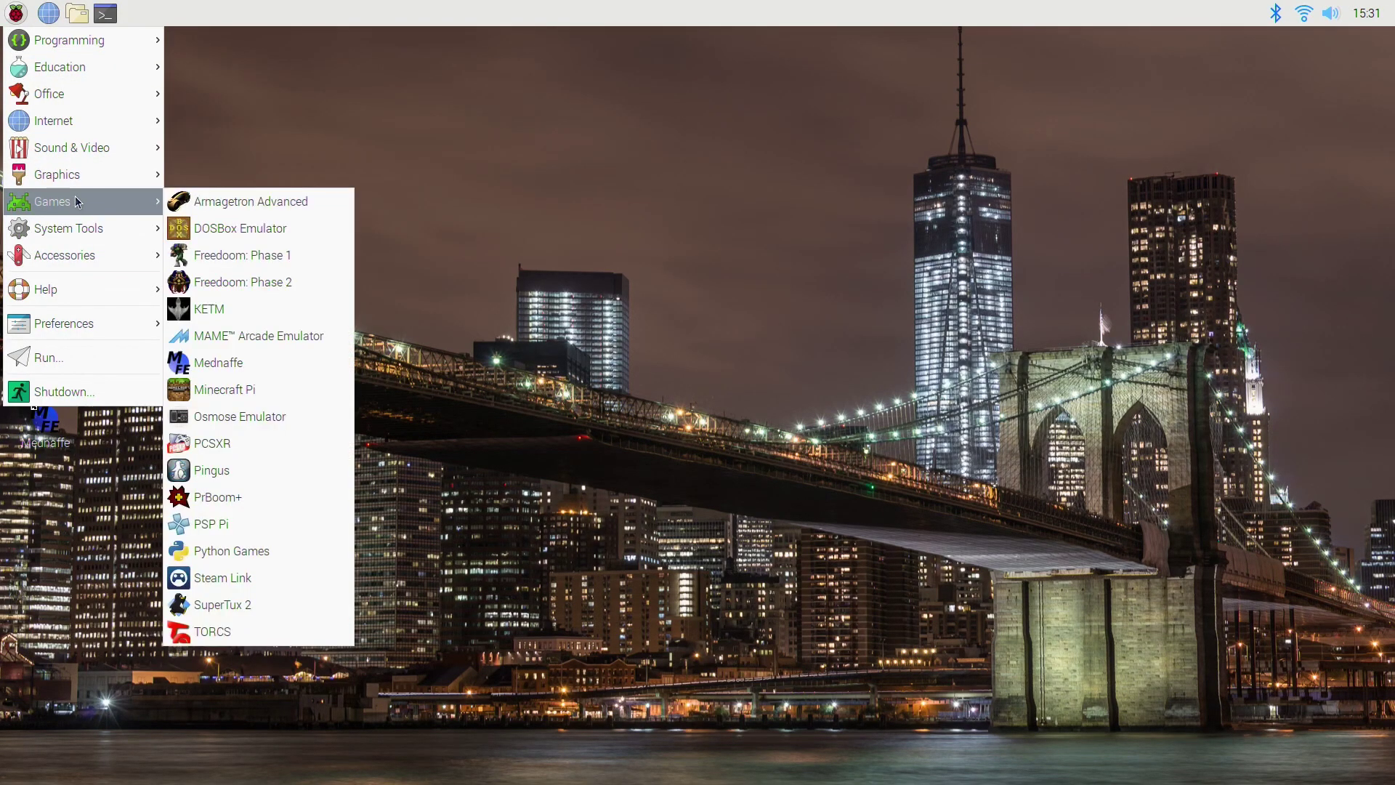
{"action": "right_click", "coordinate": [243, 364]}
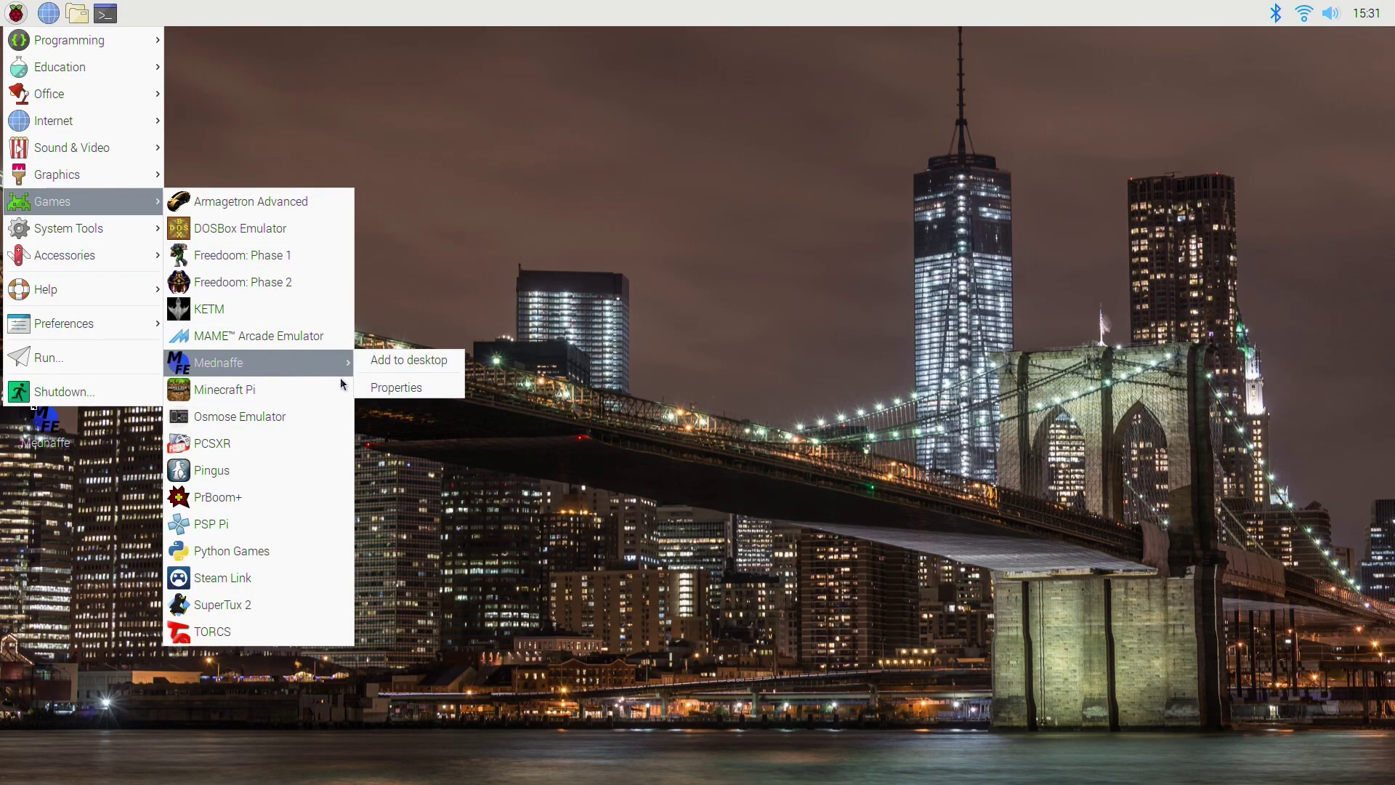
{"action": "left_click", "coordinate": [464, 288]}
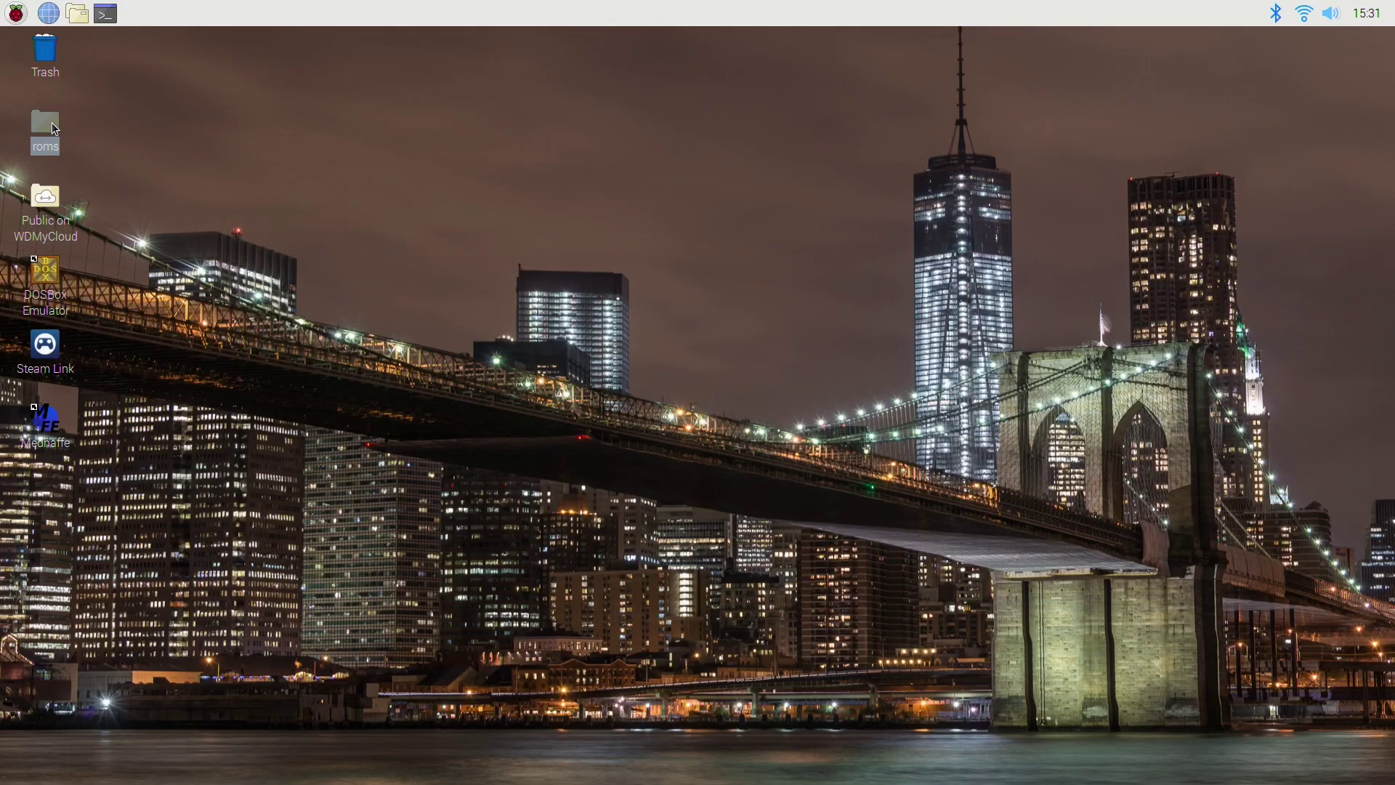
Launch ARKANOID.SMC from the snes folder inside the desktop's roms folder and switch the game to full screen.
{"action": "double_click", "coordinate": [70, 171]}
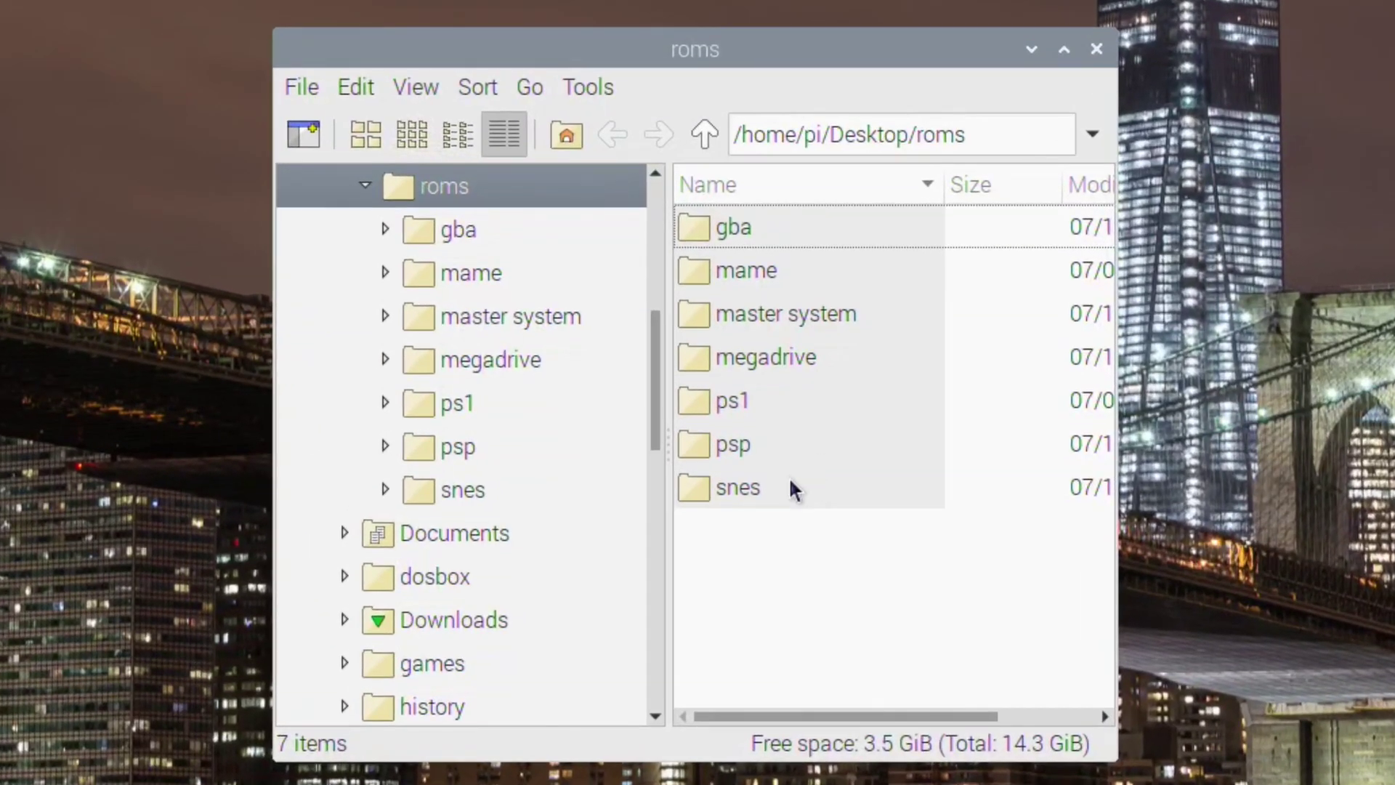
{"action": "double_click", "coordinate": [728, 489]}
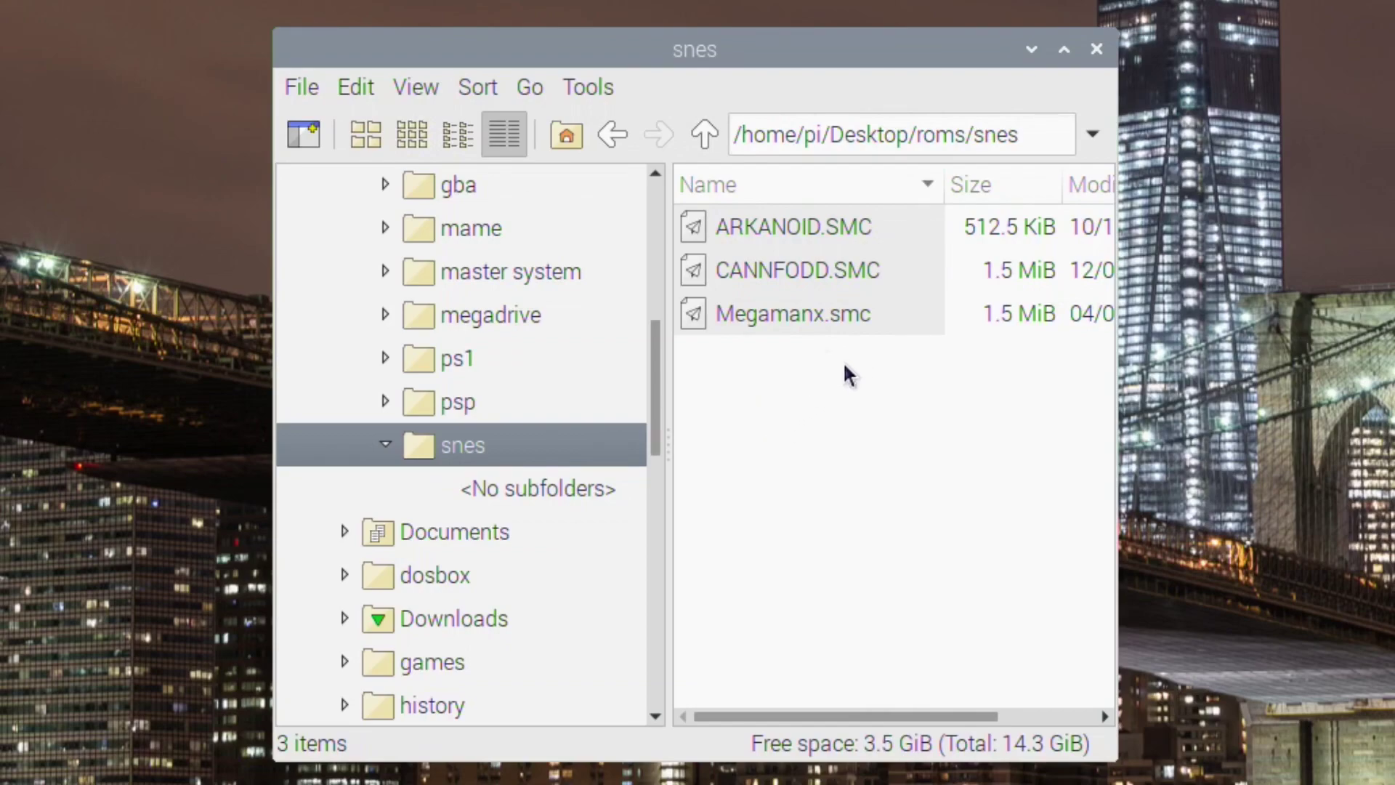
{"action": "double_click", "coordinate": [701, 229]}
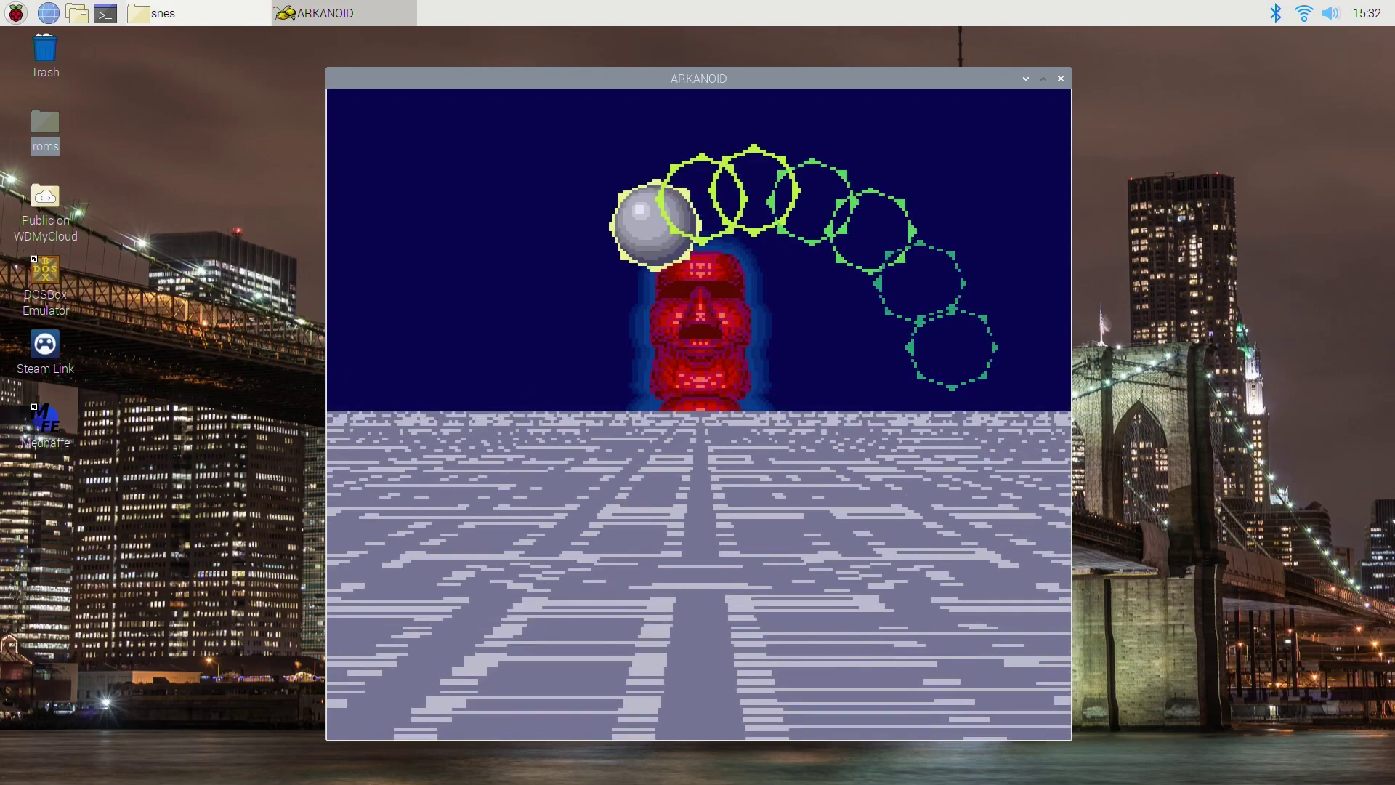
{"action": "key", "text": "alt+Return"}
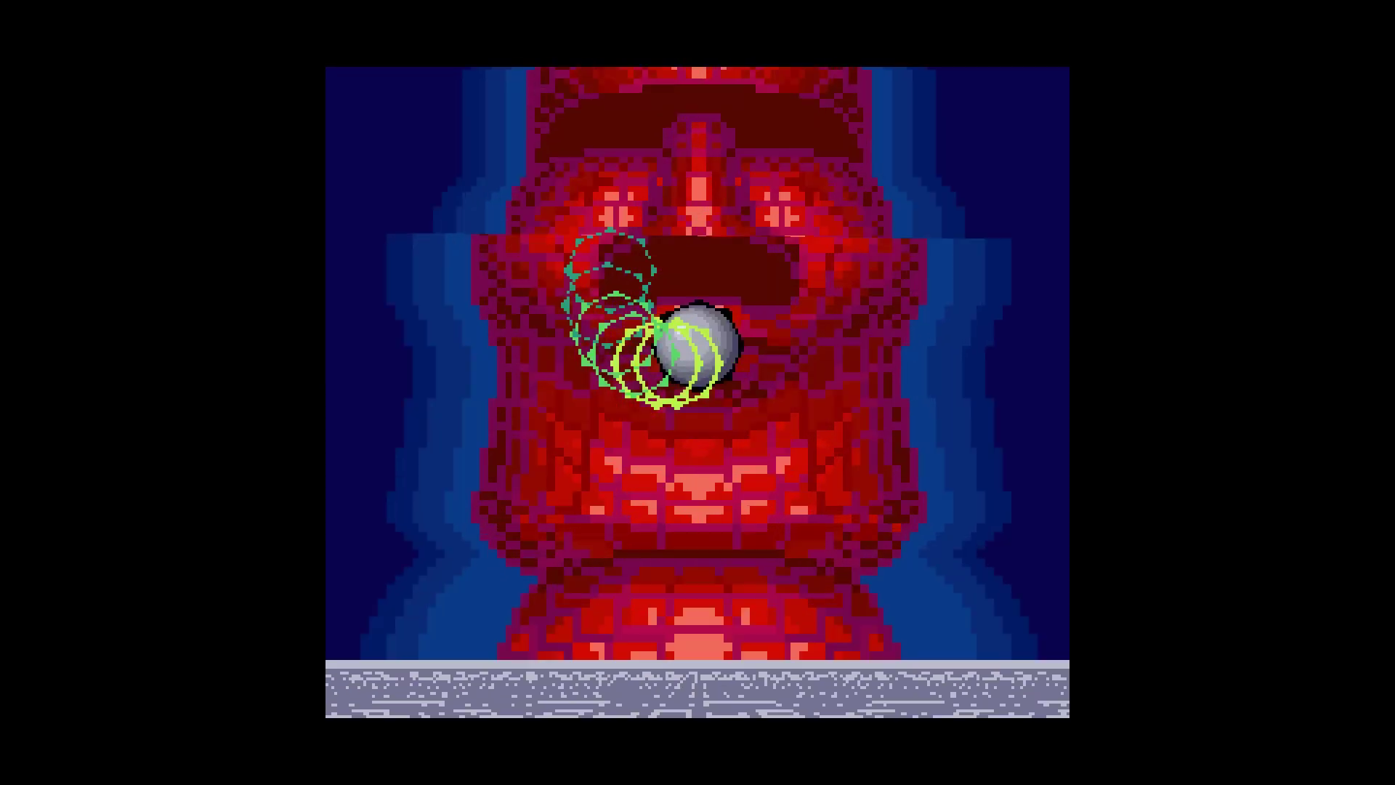
Leave full screen and assign the controller's buttons to Gamepad 1's B, Rapid B, X and Rapid X inputs.
{"action": "key", "text": "super"}
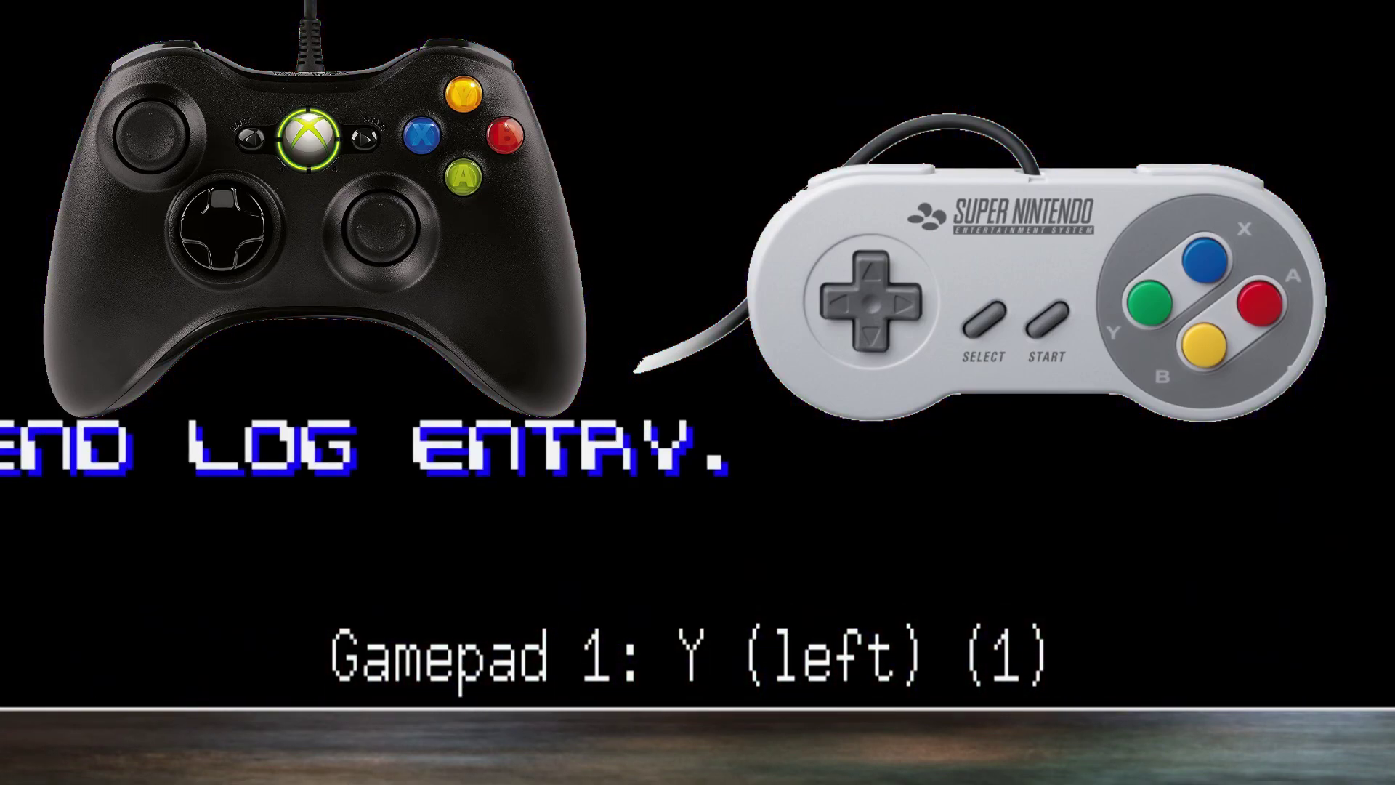
{"action": "key", "text": "alt+Return"}
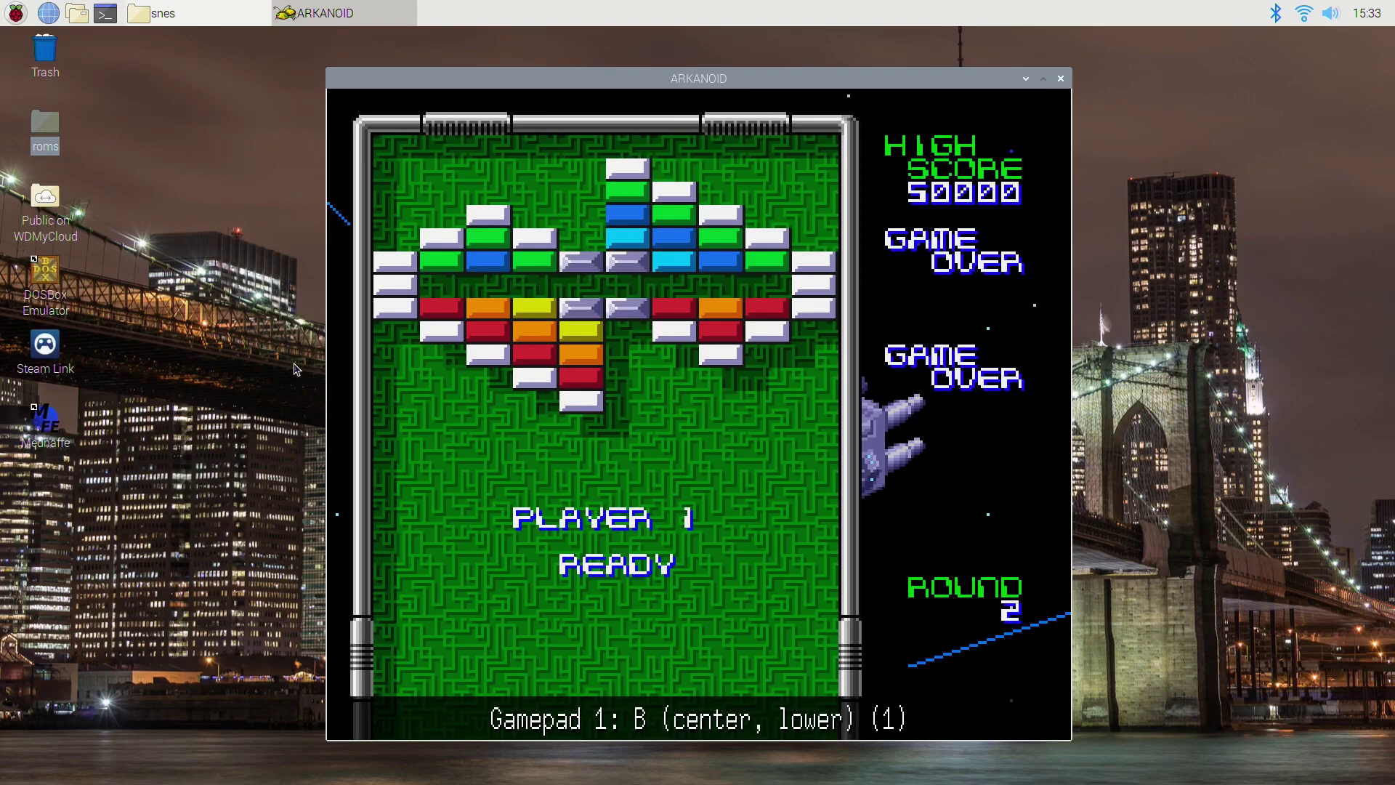
{"action": "key", "text": "z"}
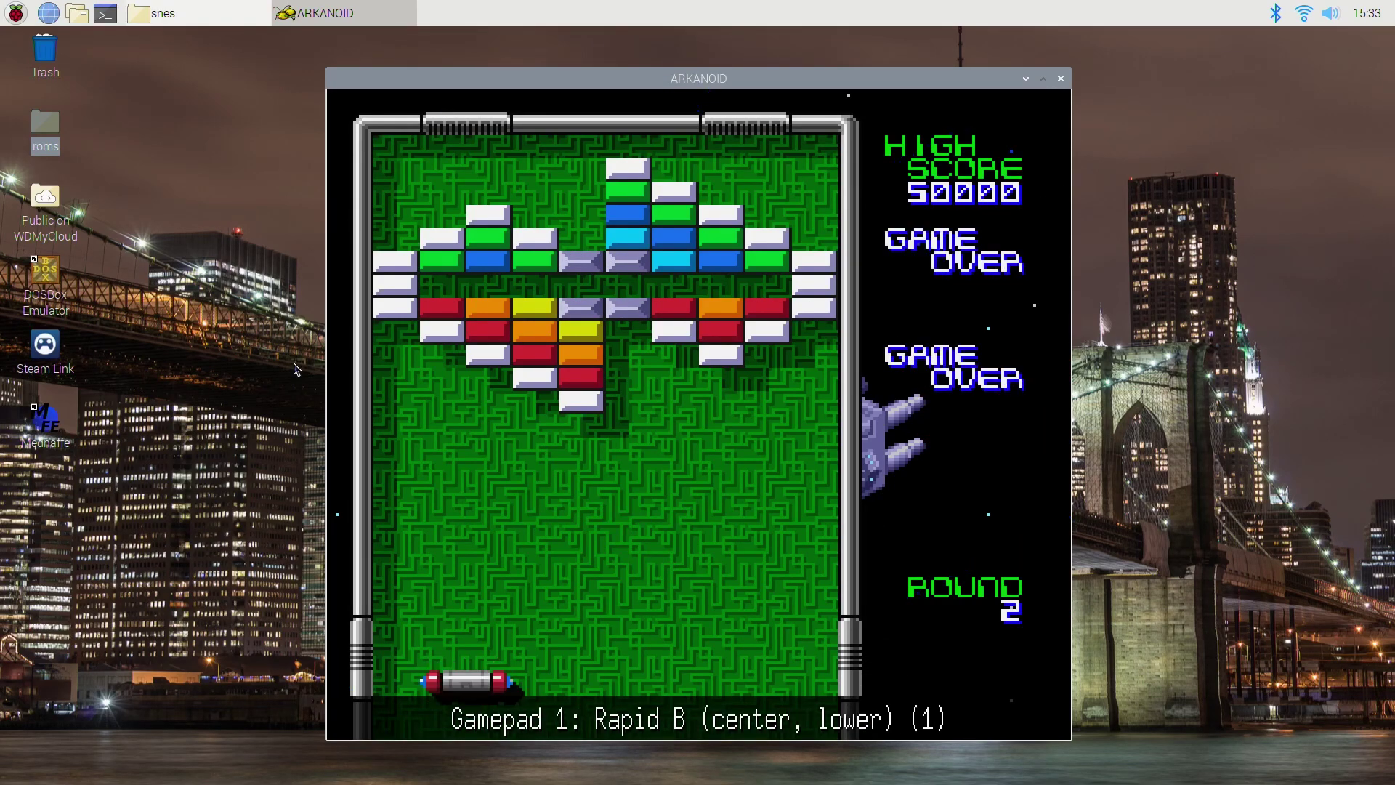
{"action": "key", "text": "z"}
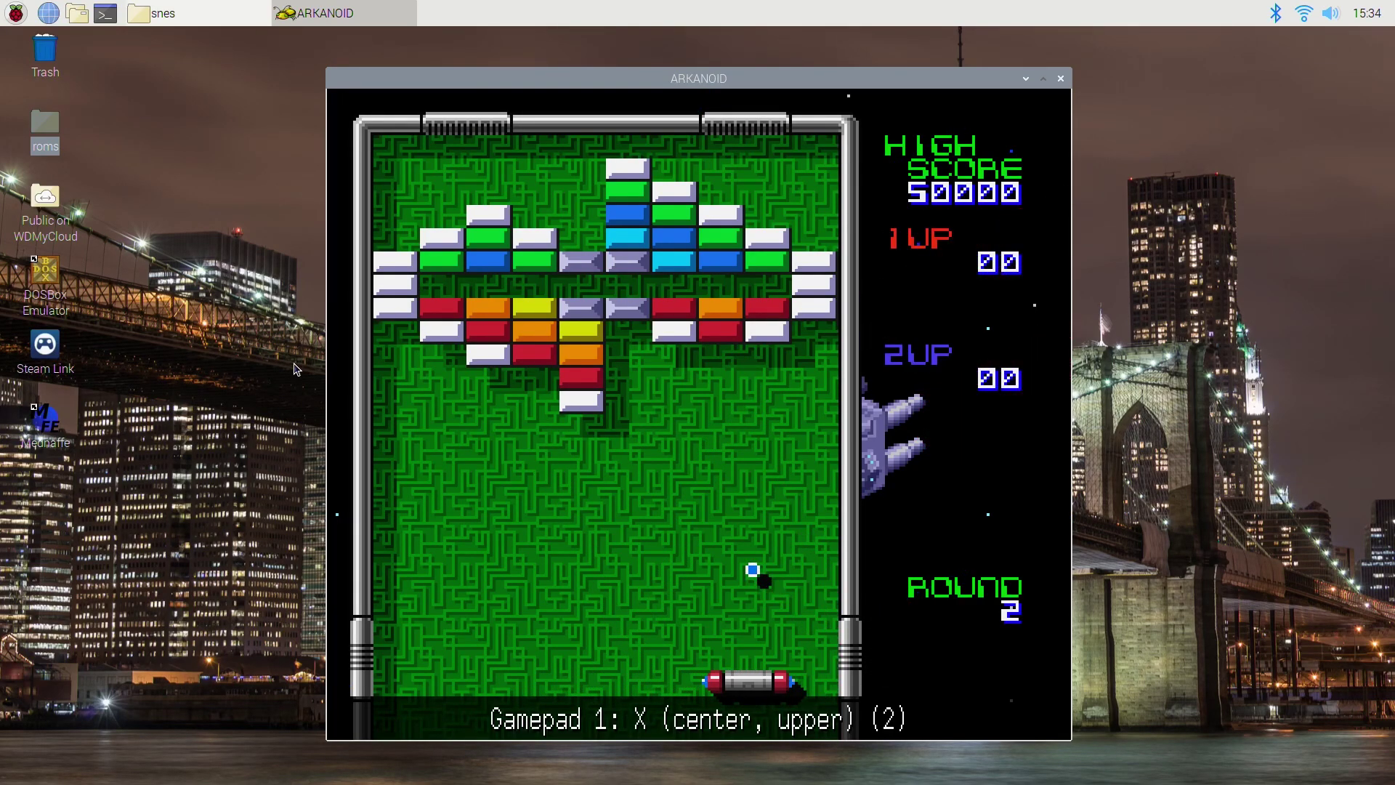
{"action": "key", "text": "z"}
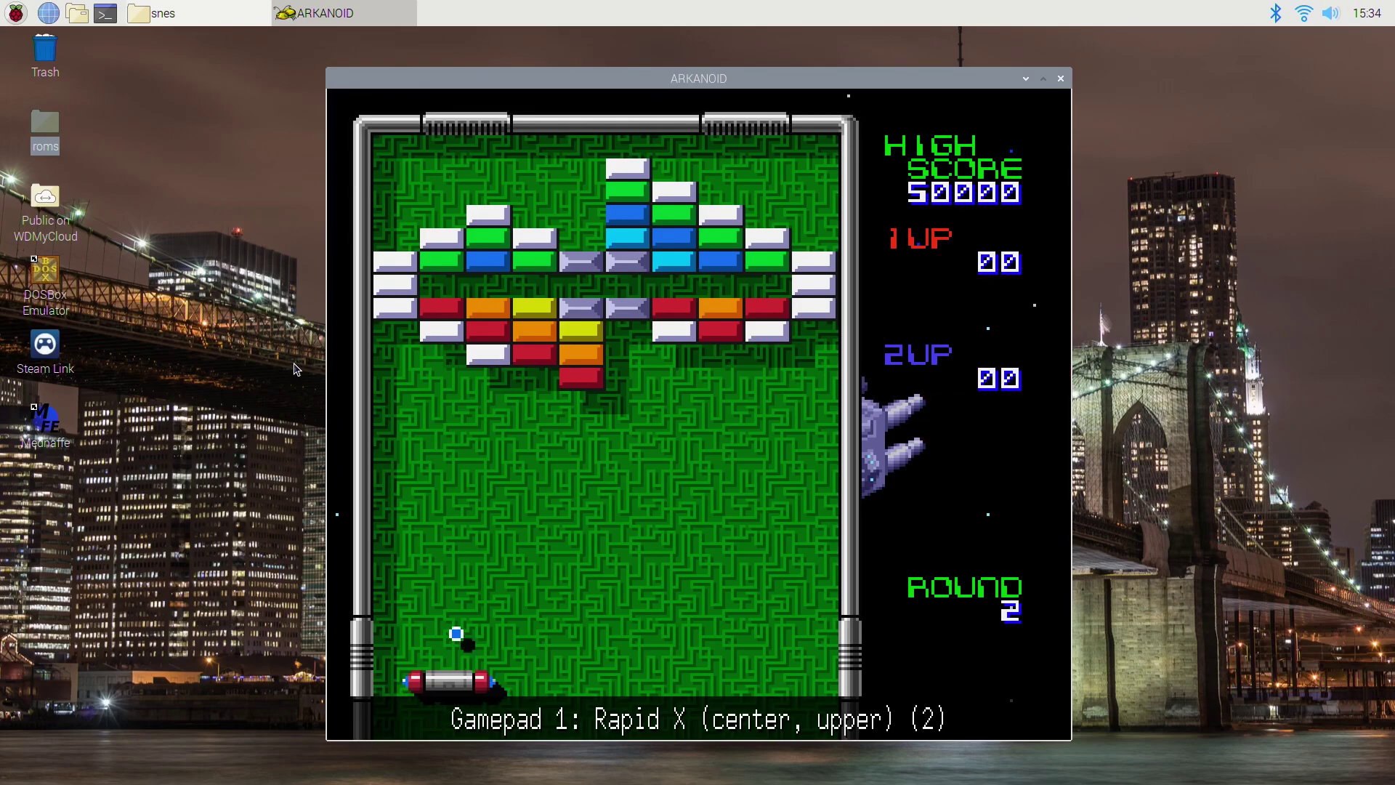
{"action": "key", "text": "z"}
Assign the controller's buttons to Gamepad 1's A, Rapid A, Left Shoulder and Right Shoulder inputs, completing the mapping.
{"action": "key", "text": "z"}
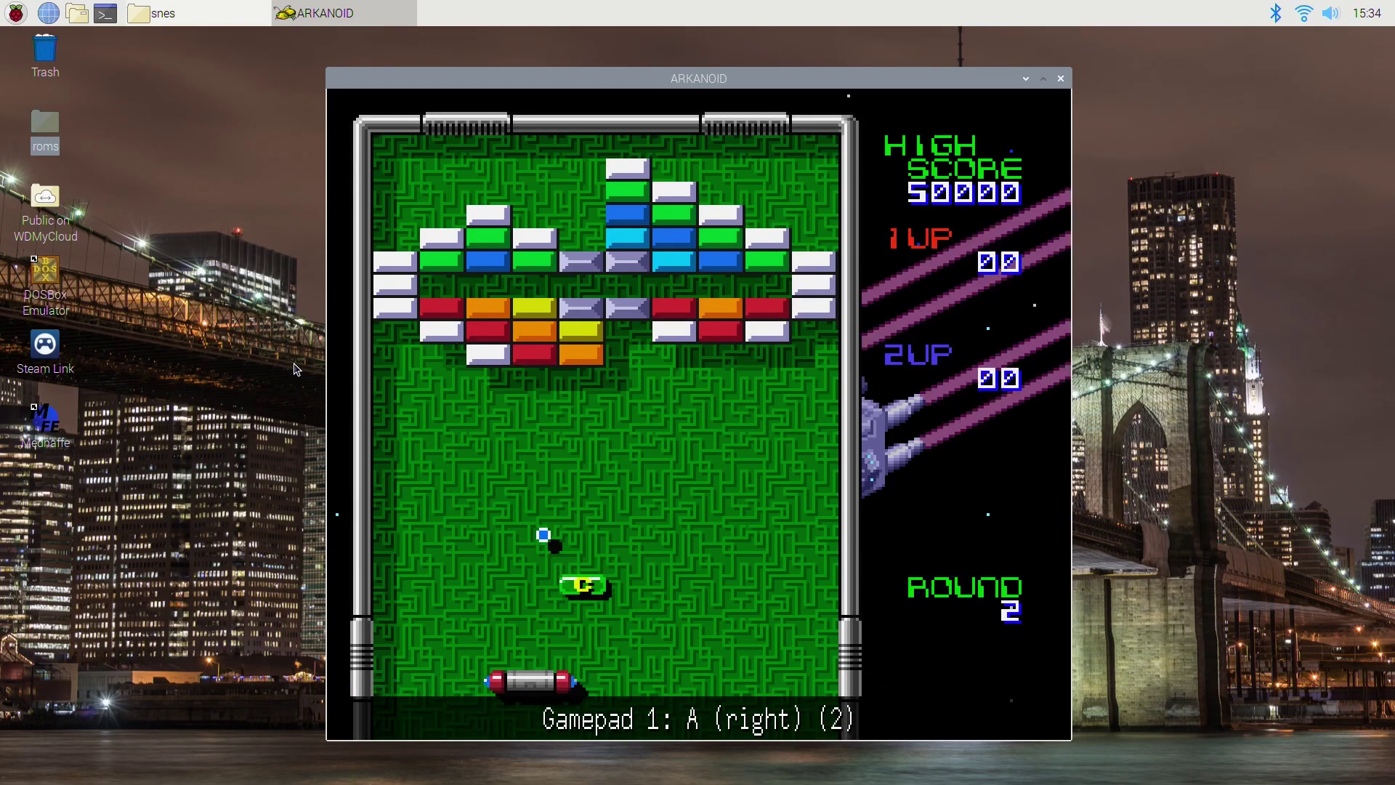
{"action": "key", "text": "z"}
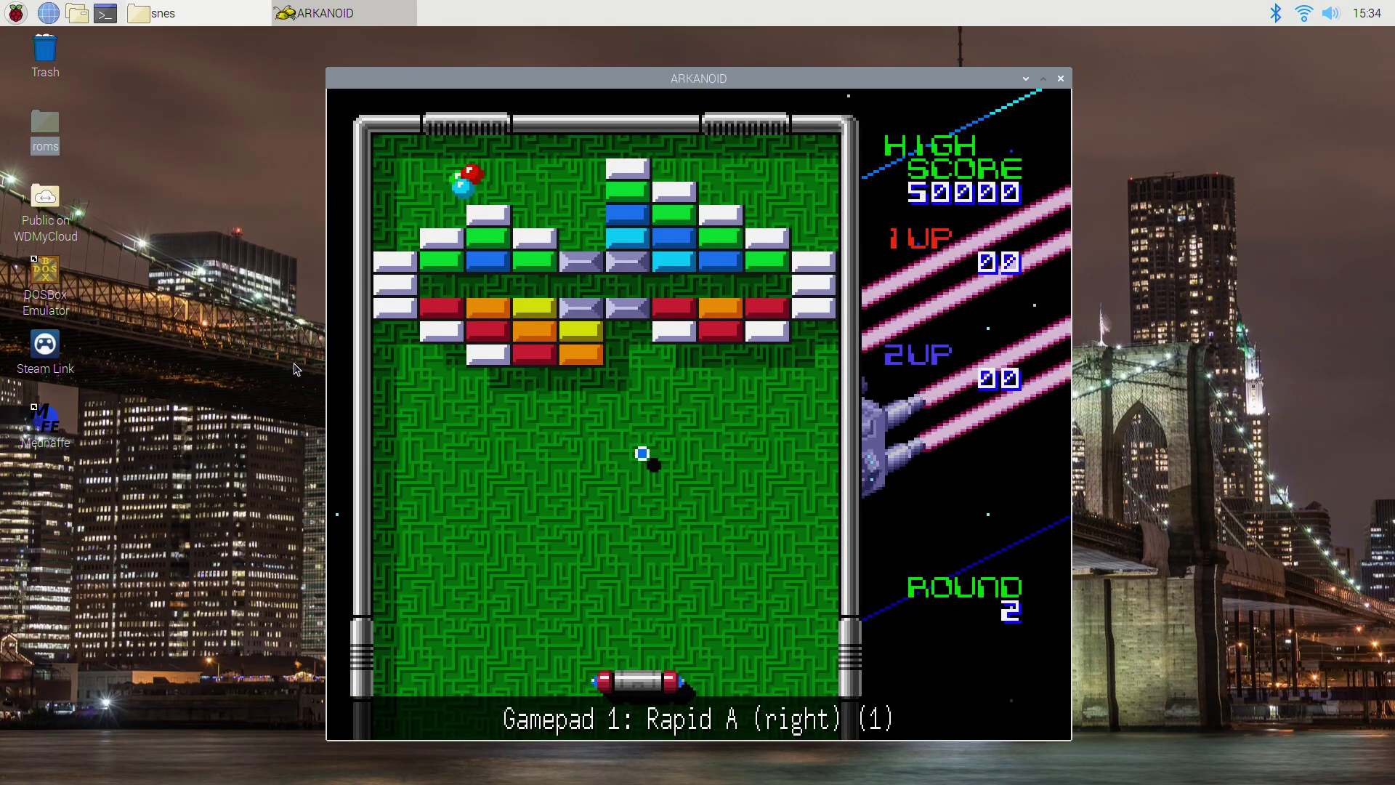
{"action": "key", "text": "z"}
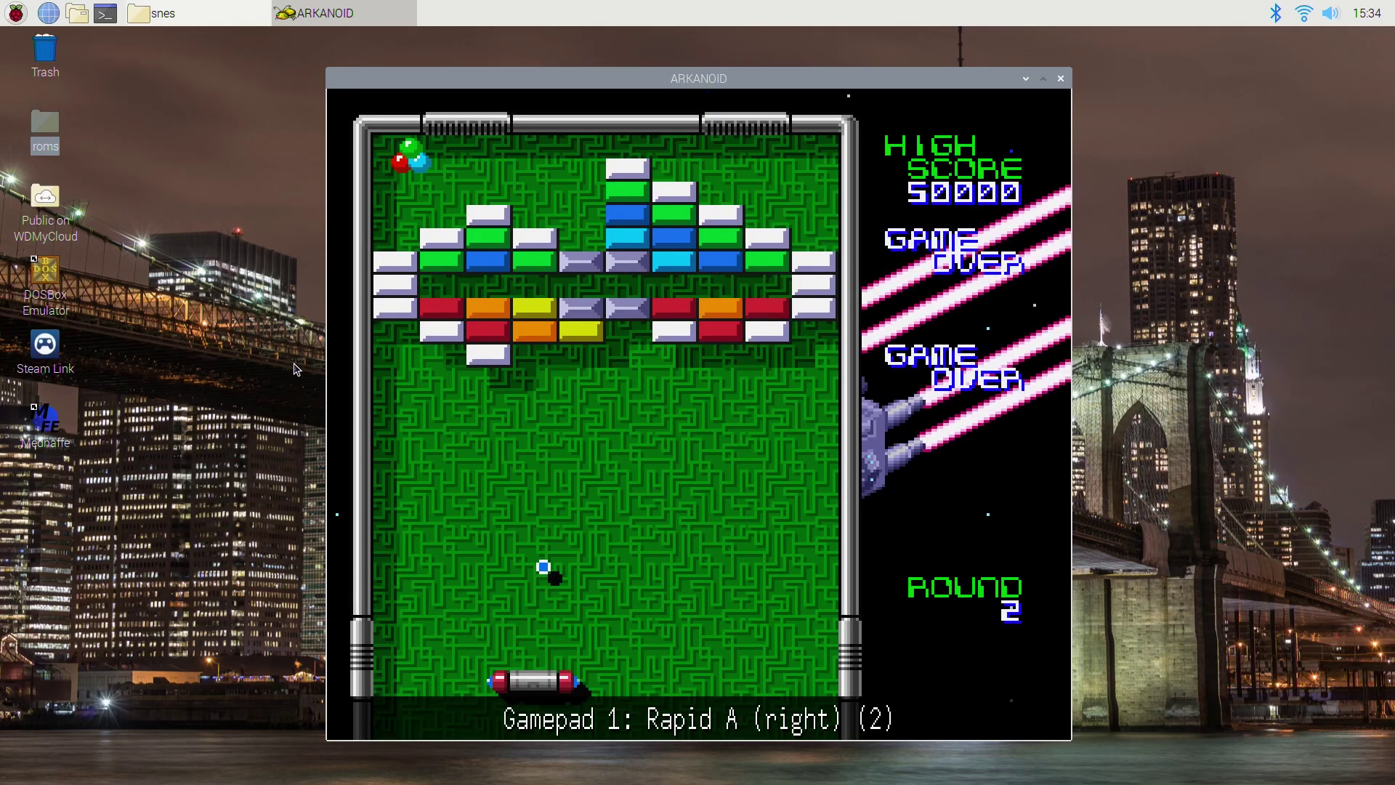
{"action": "key", "text": "z"}
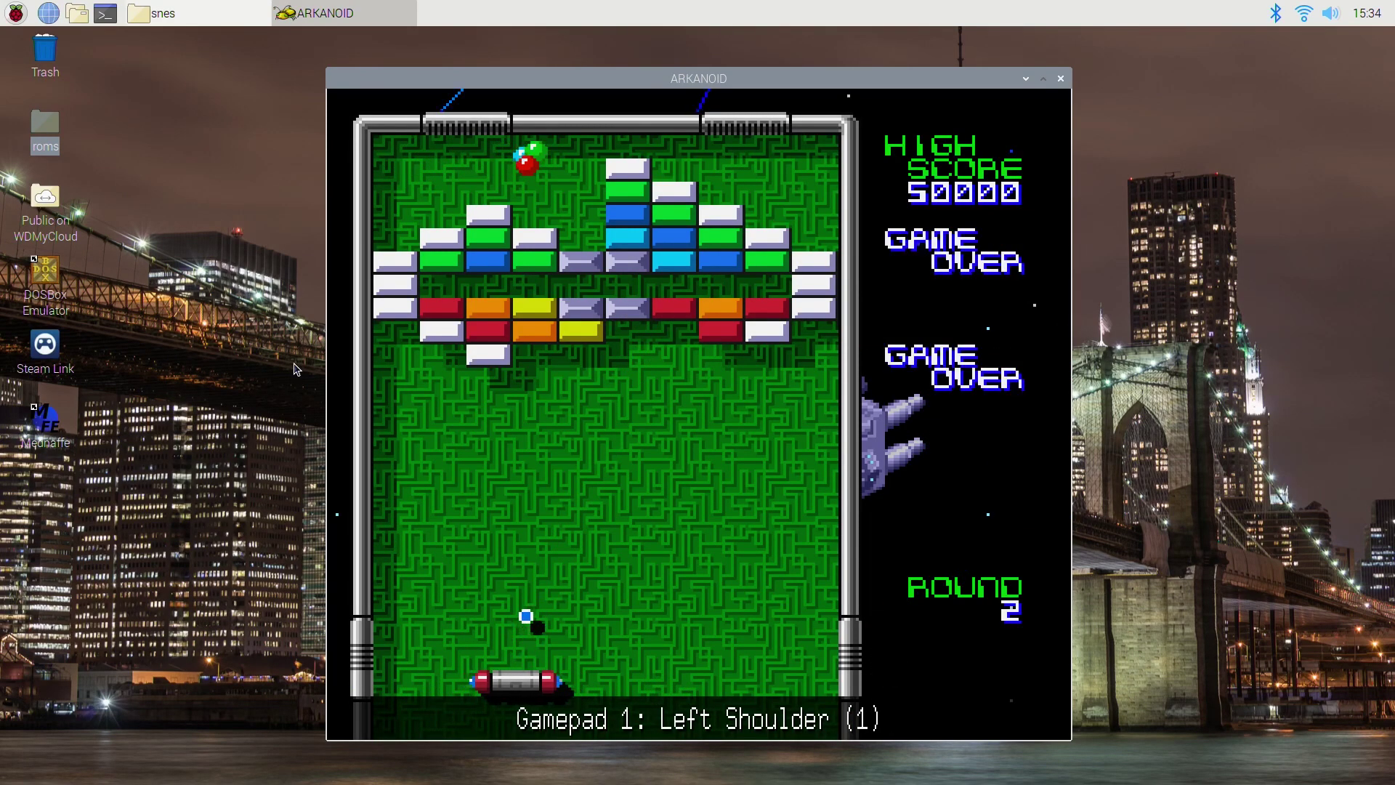
{"action": "key", "text": "z"}
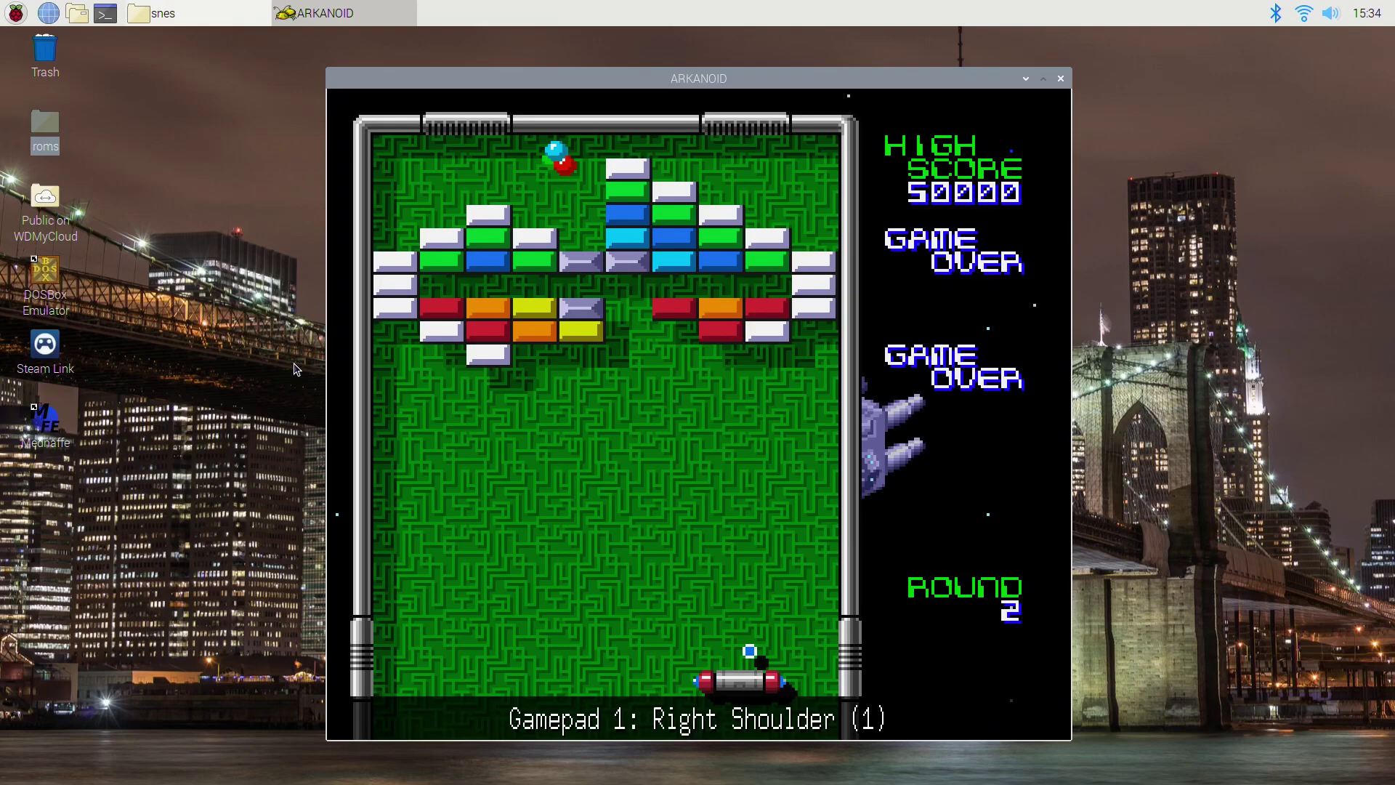
{"action": "key", "text": "z"}
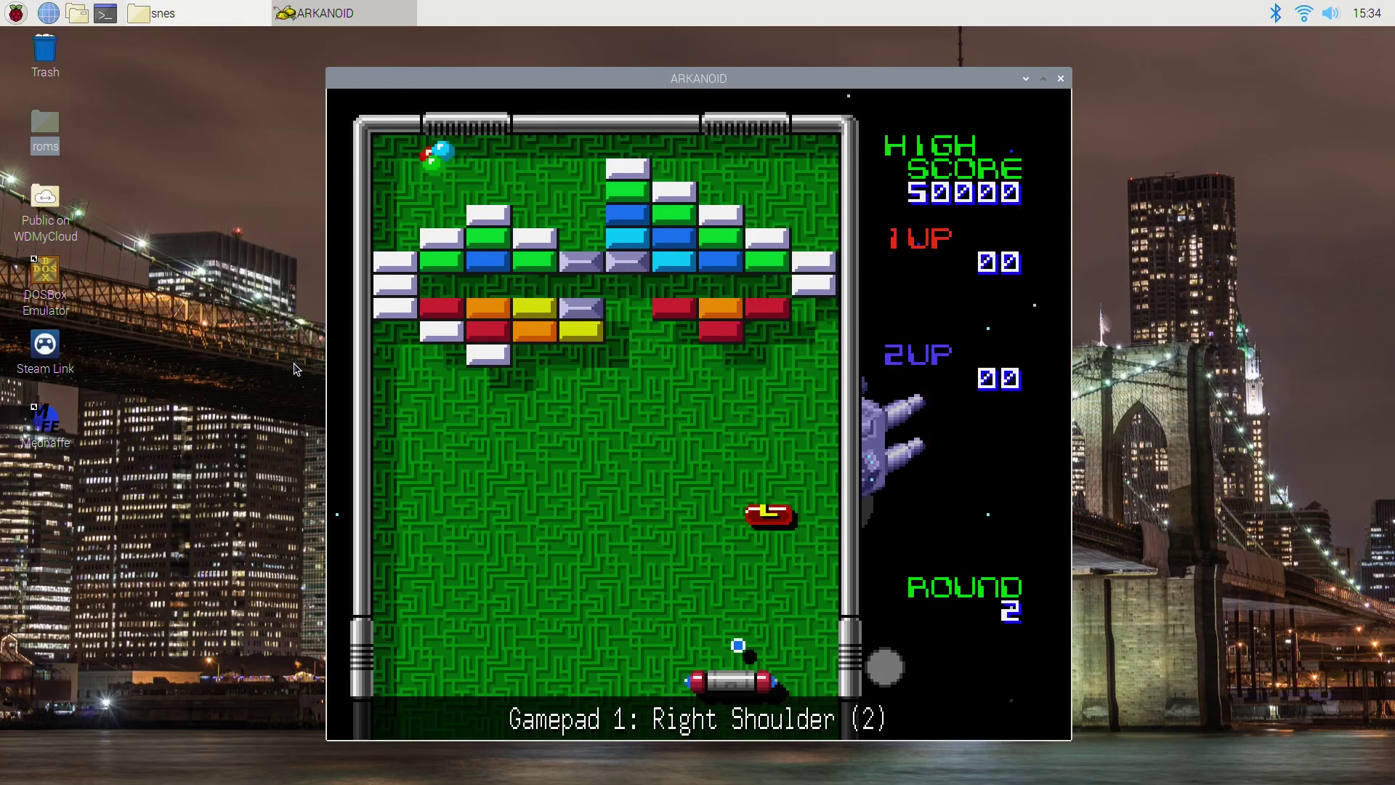
{"action": "key", "text": "z"}
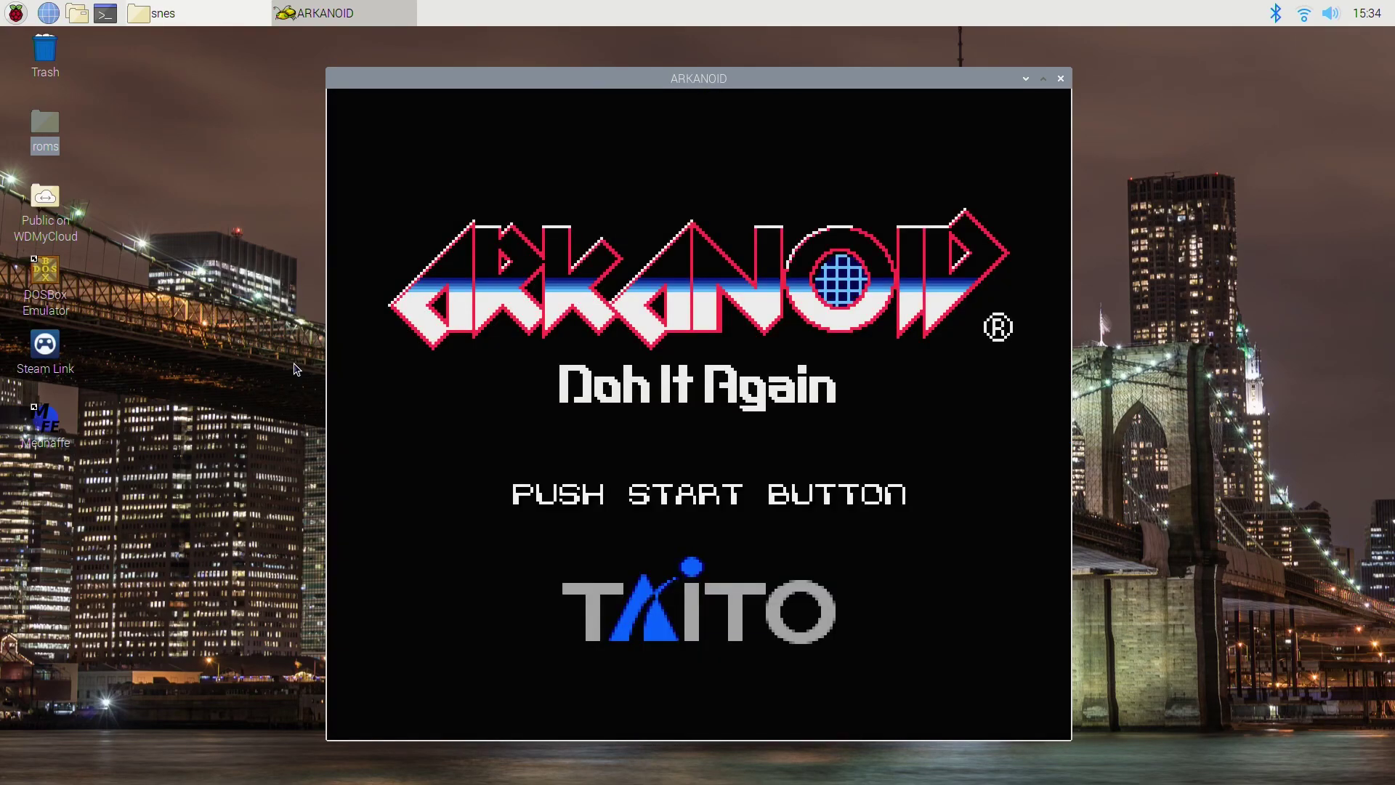
Start a 1 PLAYER game of Arkanoid from the title screen and skip the story introduction.
{"action": "key", "text": "Return"}
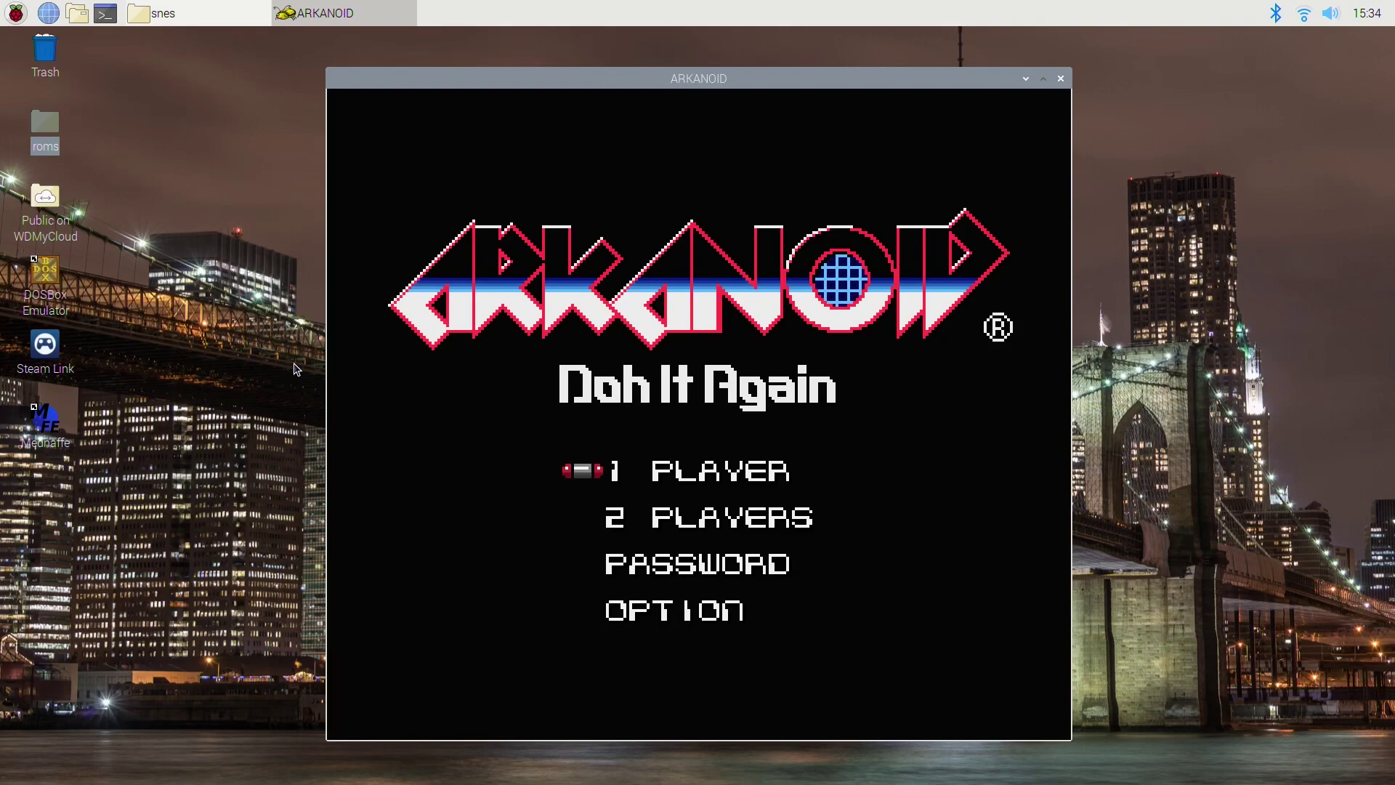
{"action": "key", "text": "Return"}
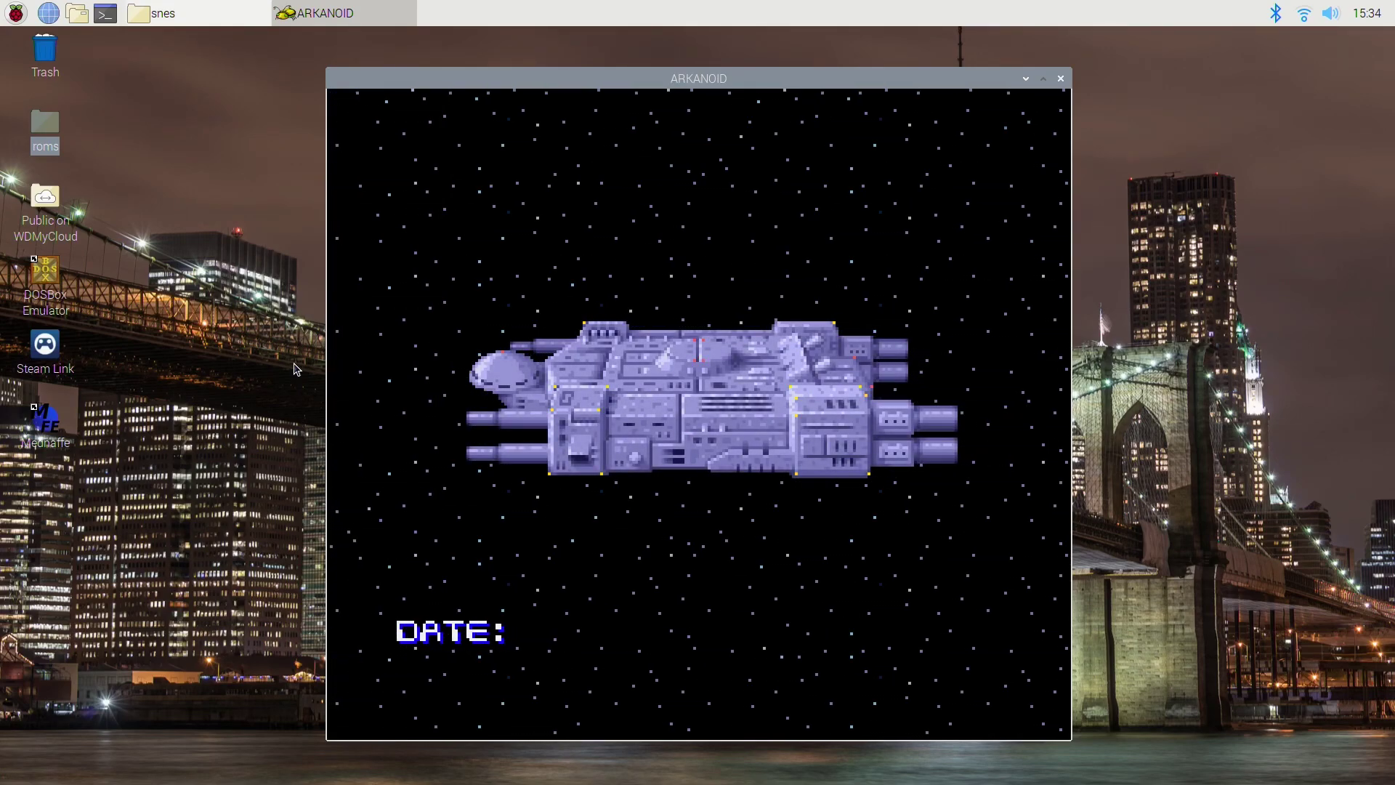
{"action": "key", "text": "Return"}
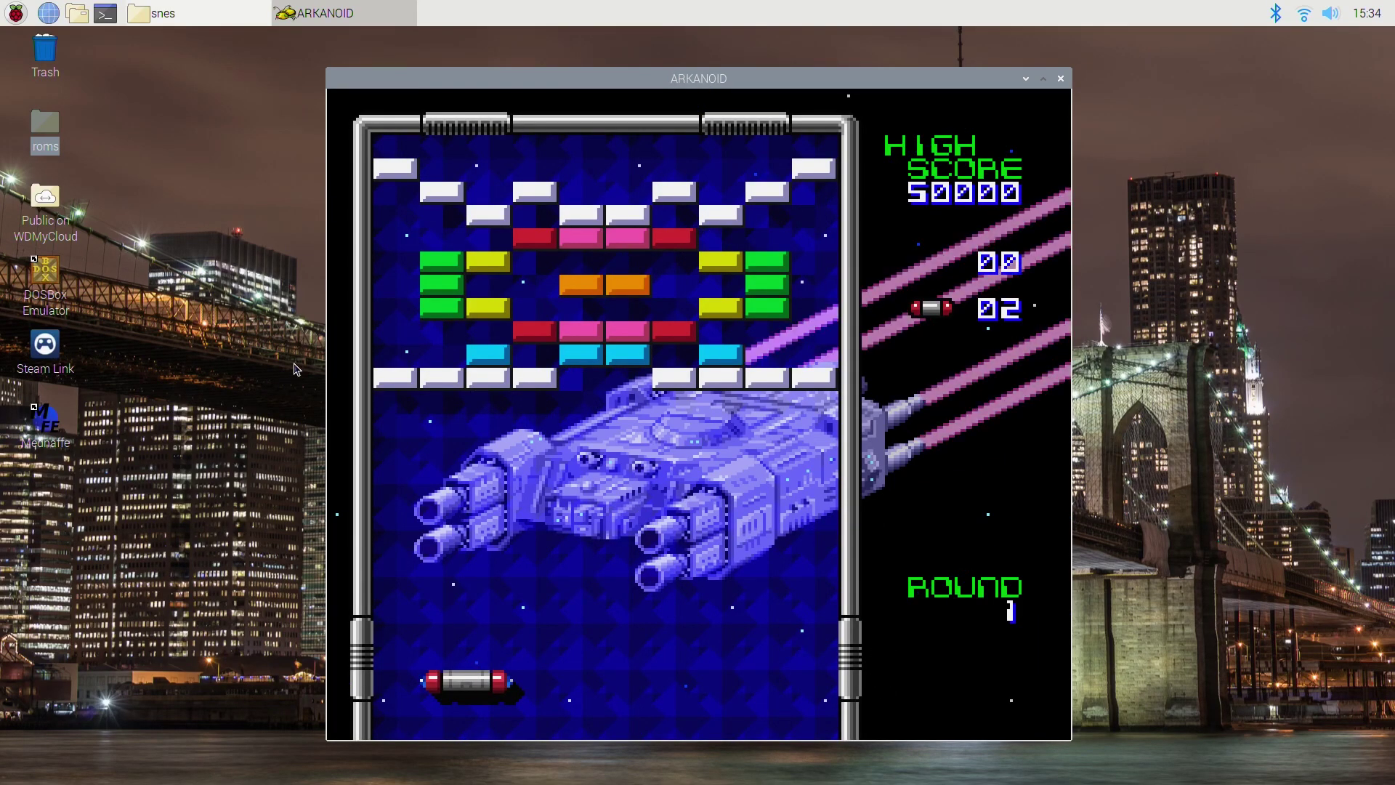
Launch the ball in round 1 and steer the paddle to keep it in play, breaking bricks and catching falling capsules.
{"action": "key", "text": "Right"}
{"action": "key", "text": "space"}
{"action": "key", "text": "Left"}
{"action": "key", "text": "Right"}
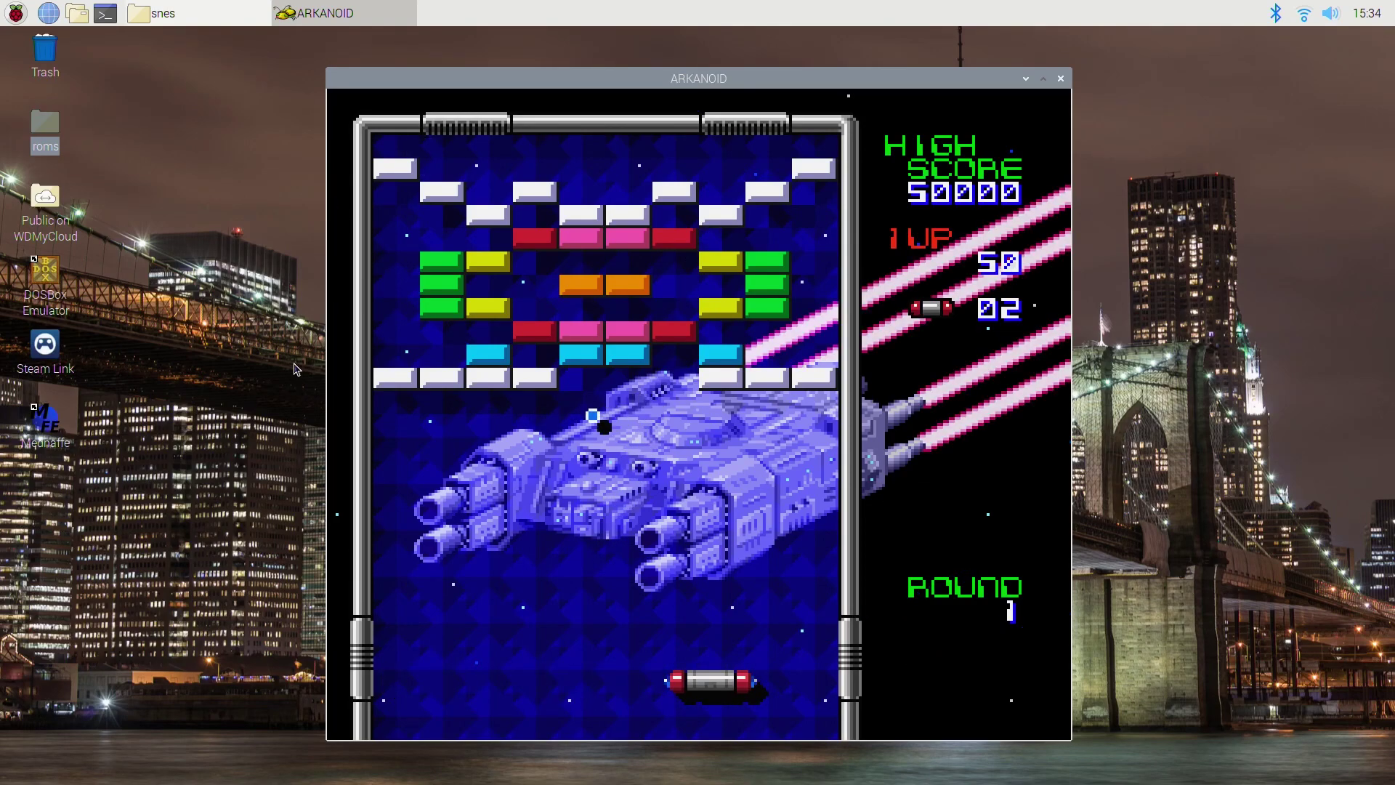
{"action": "key", "text": "Left"}
{"action": "key", "text": "Right"}
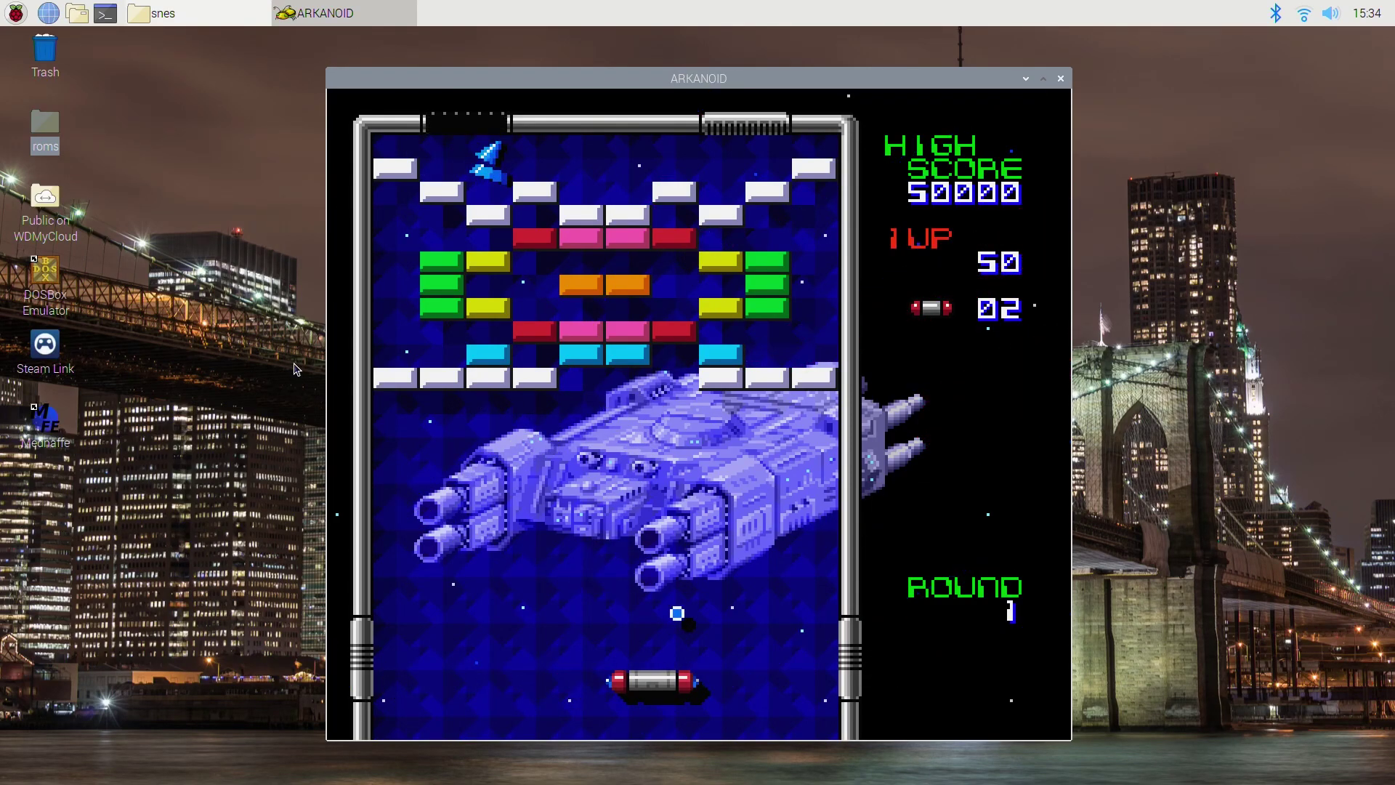
{"action": "key", "text": "Left"}
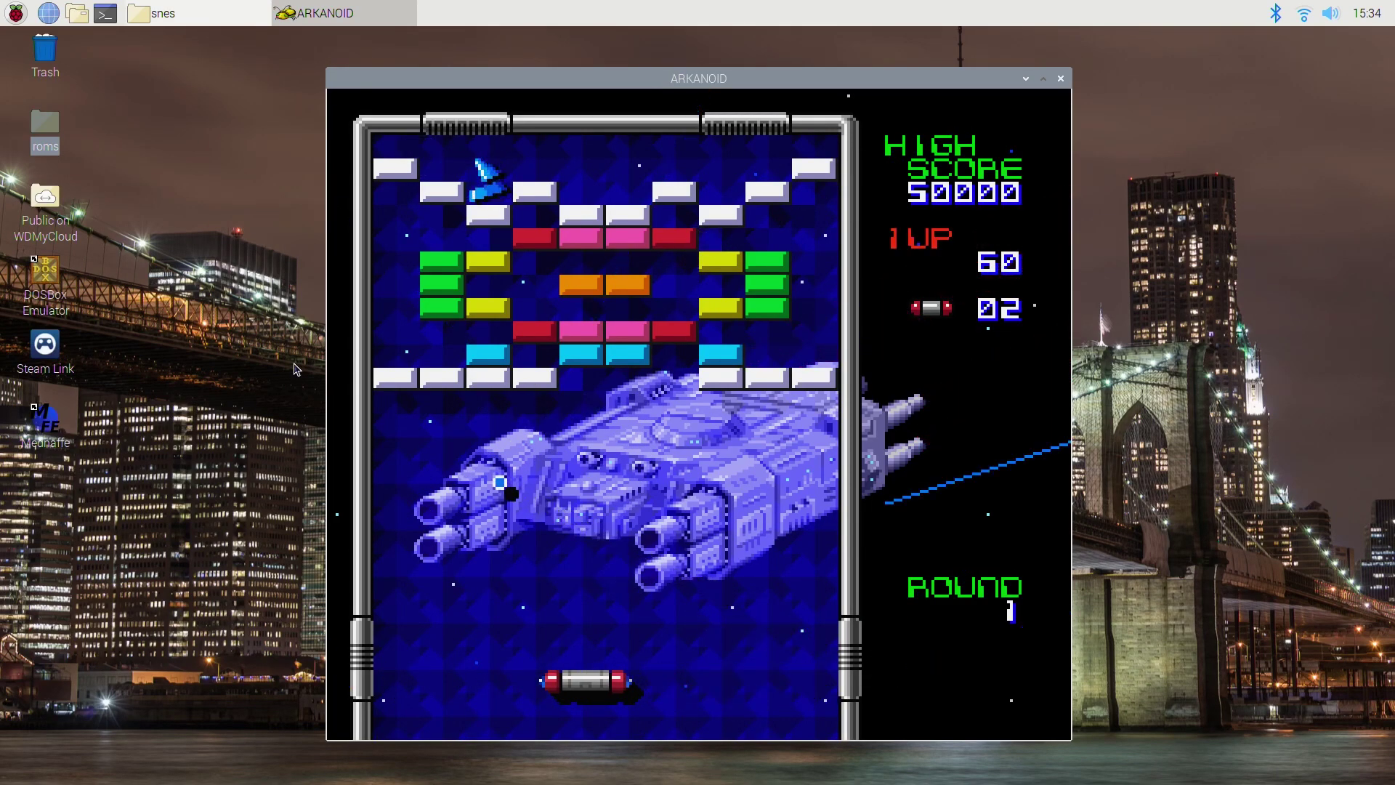
{"action": "key", "text": "Left"}
{"action": "key", "text": "Right"}
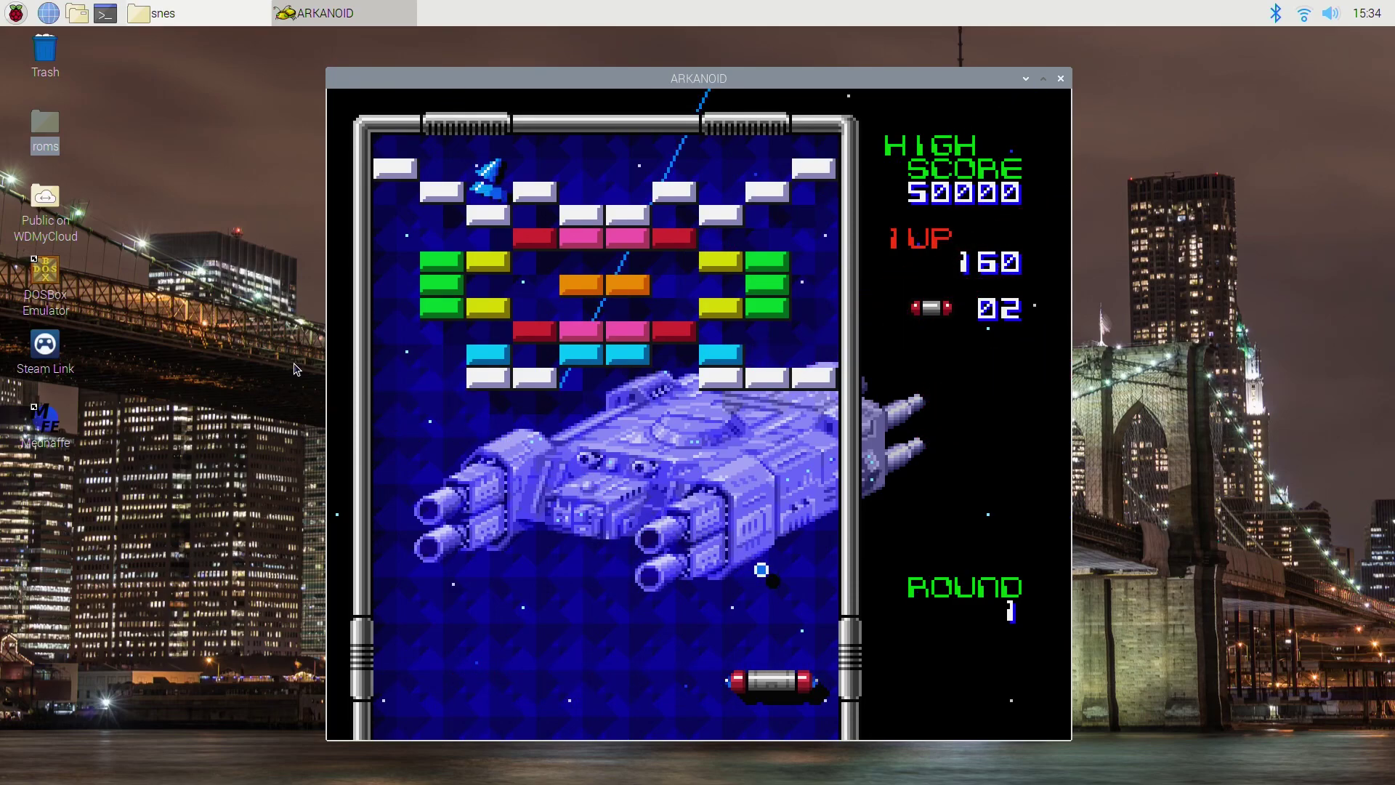
{"action": "key", "text": "Left"}
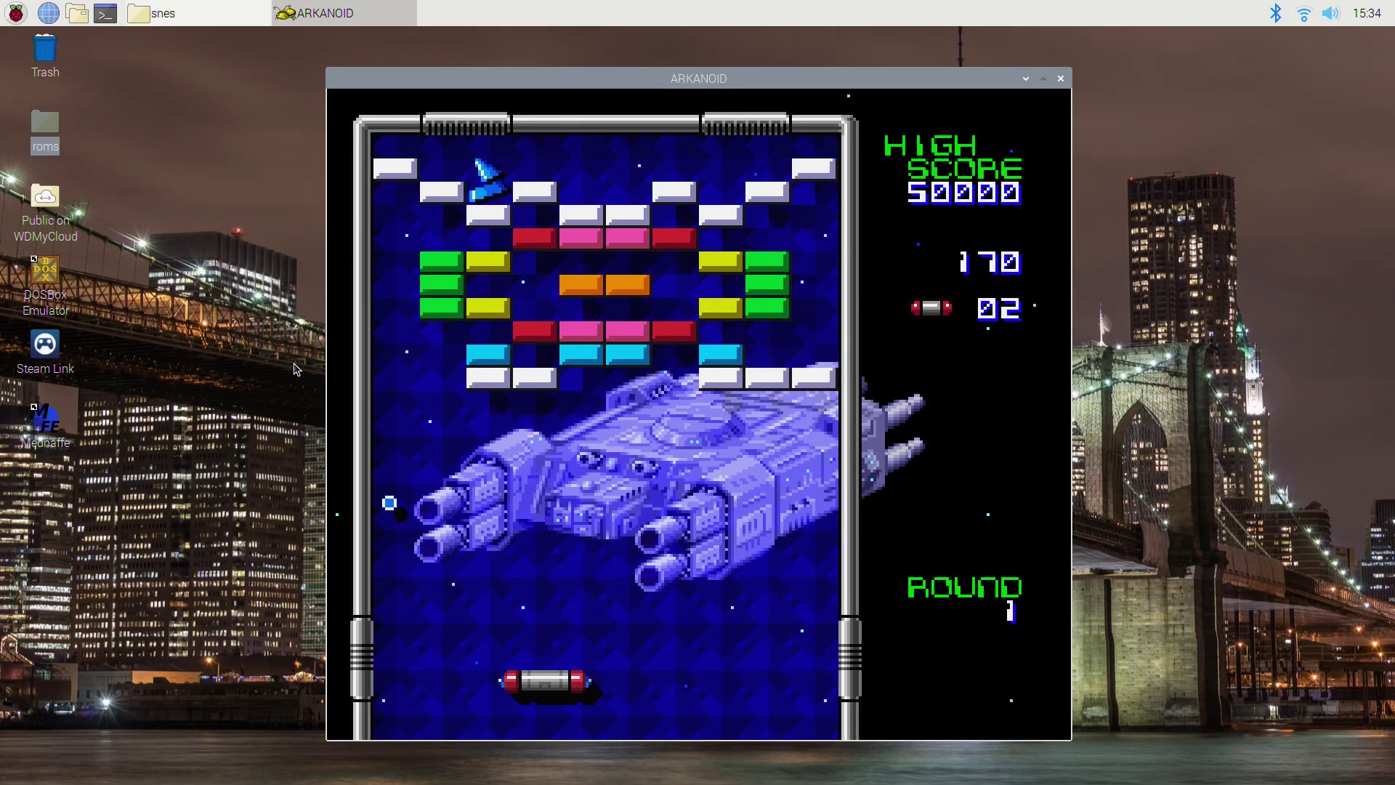
{"action": "key", "text": "Right"}
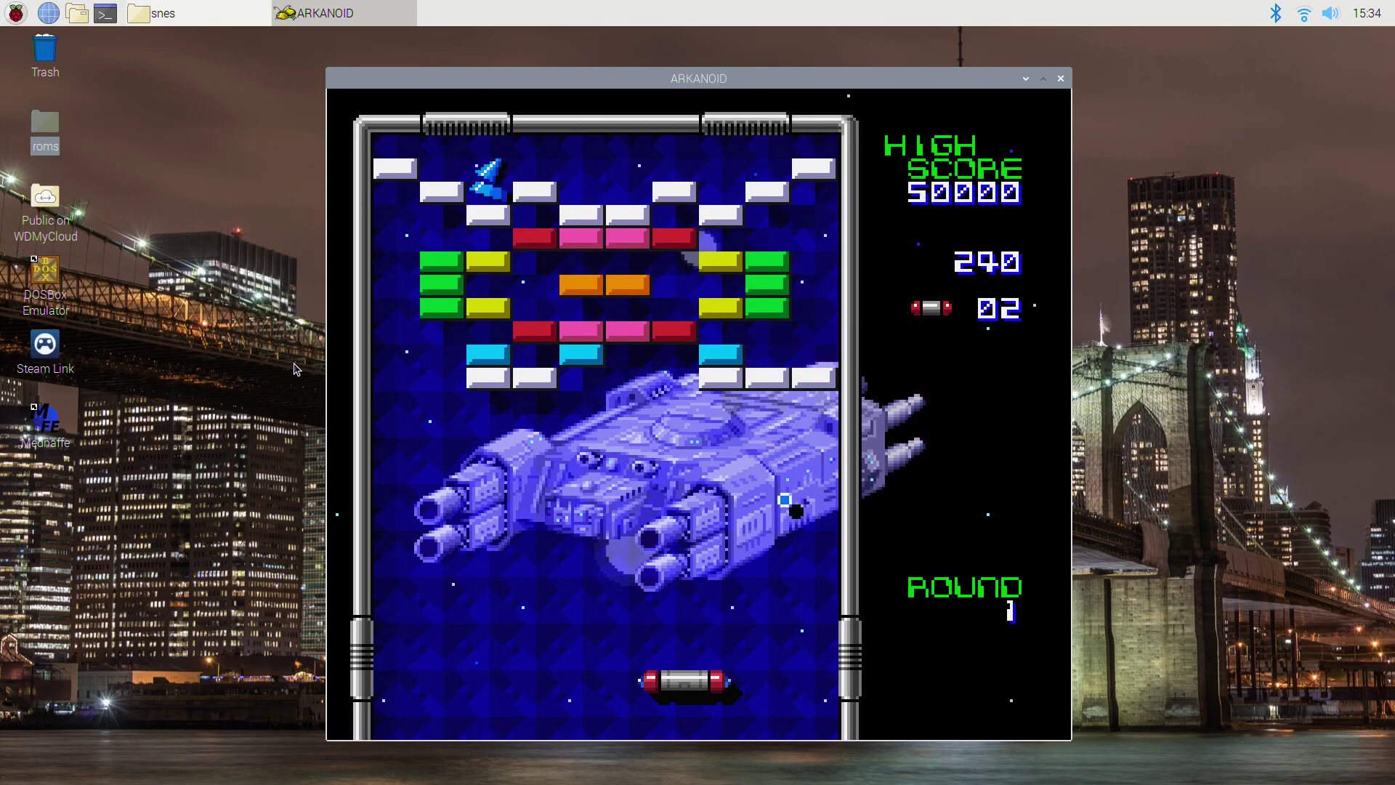
{"action": "key", "text": "Left"}
{"action": "key", "text": "Left"}
{"action": "key", "text": "Right"}
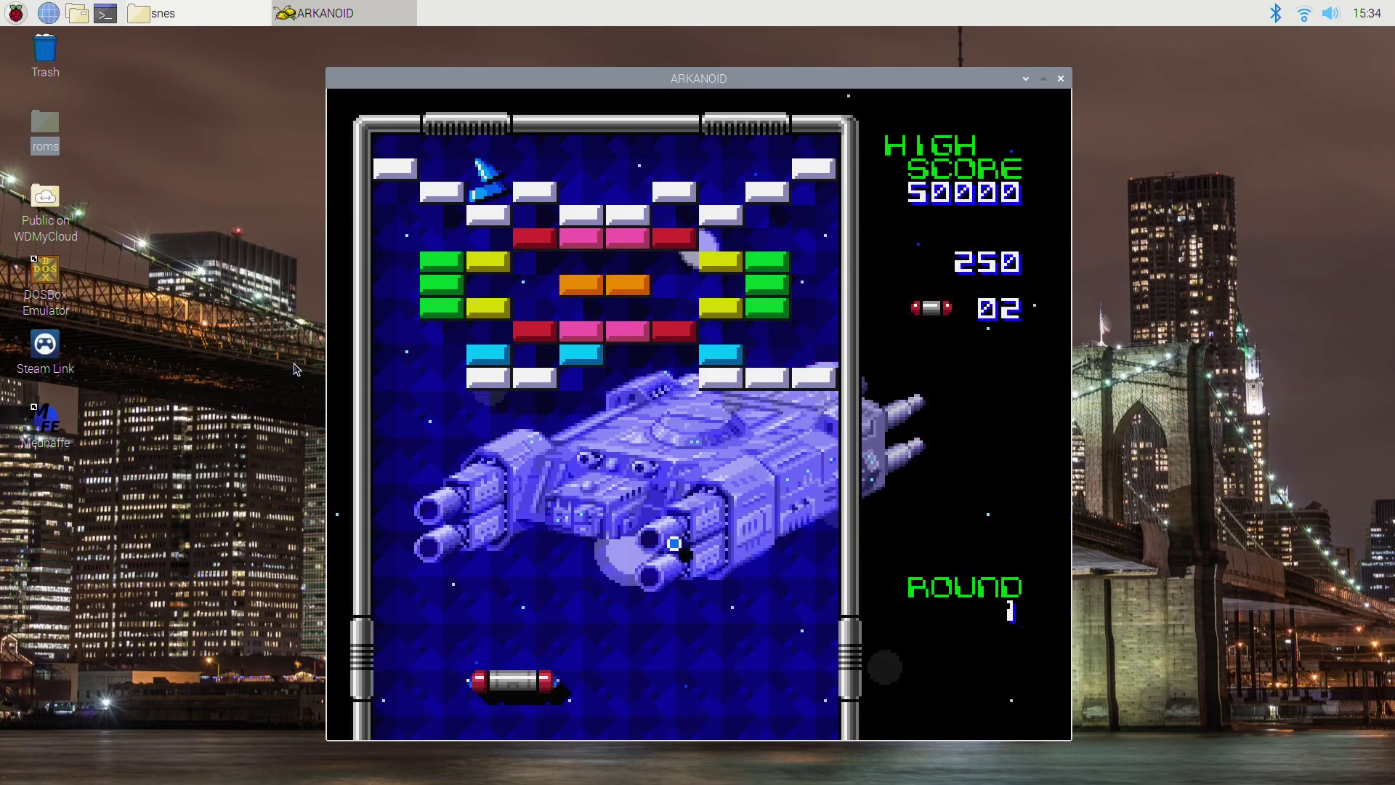
{"action": "key", "text": "Left"}
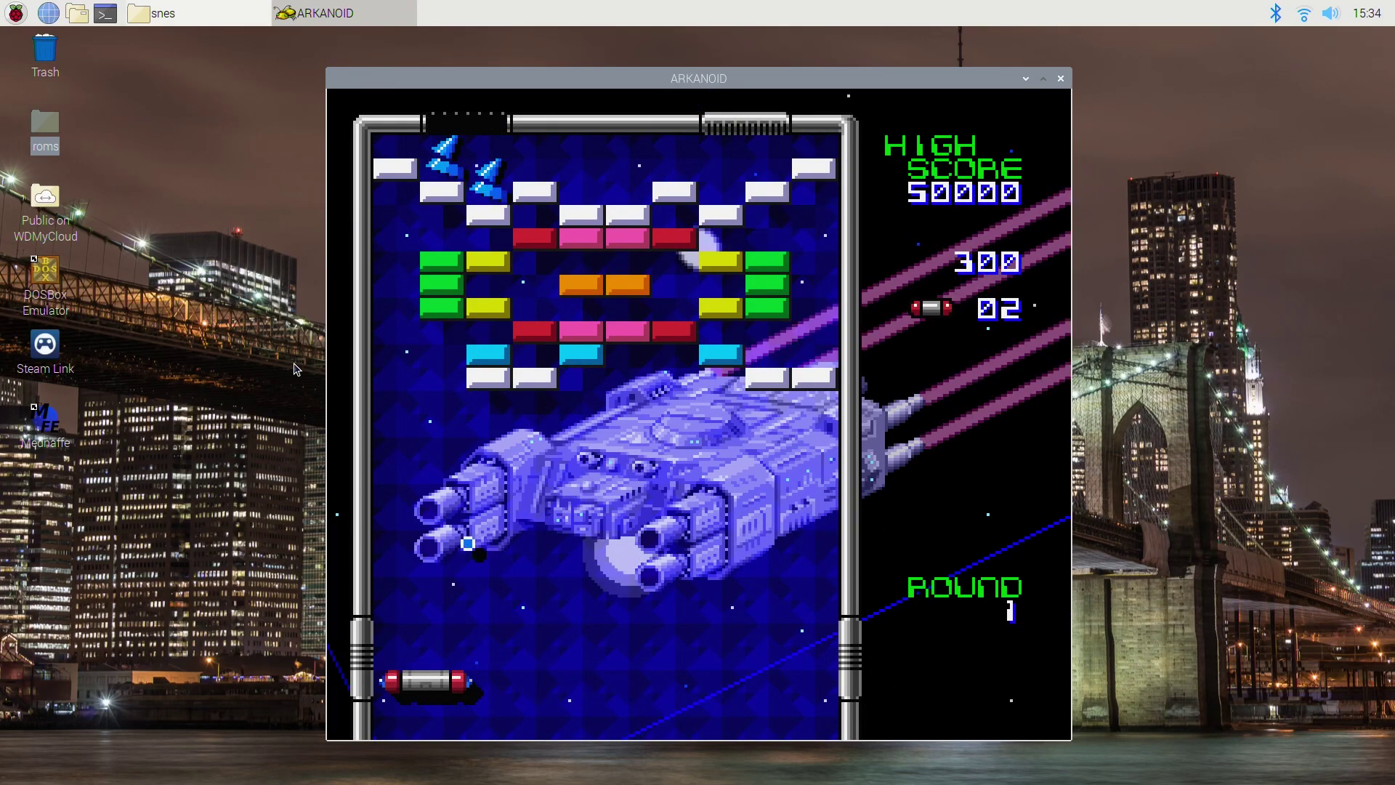
{"action": "key", "text": "Right"}
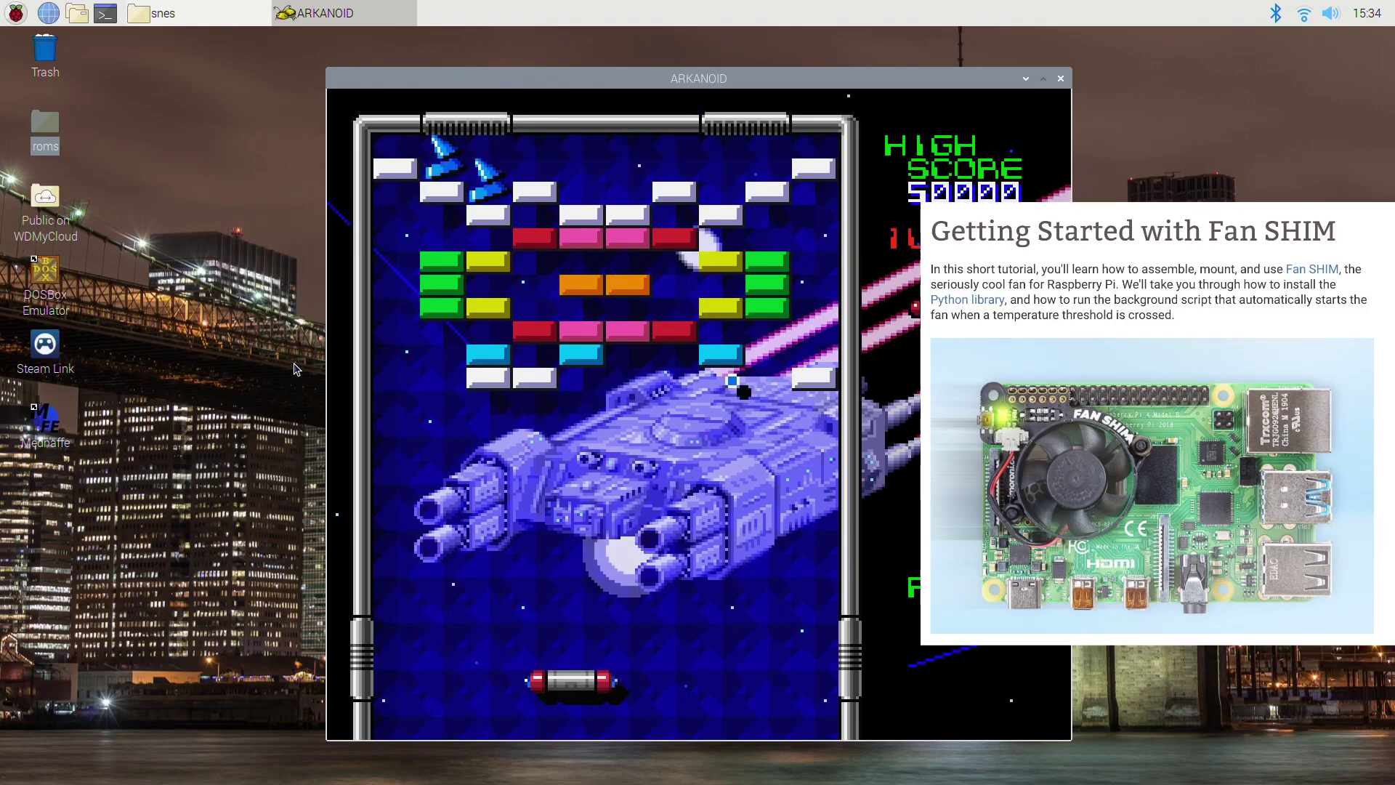
{"action": "key", "text": "Left"}
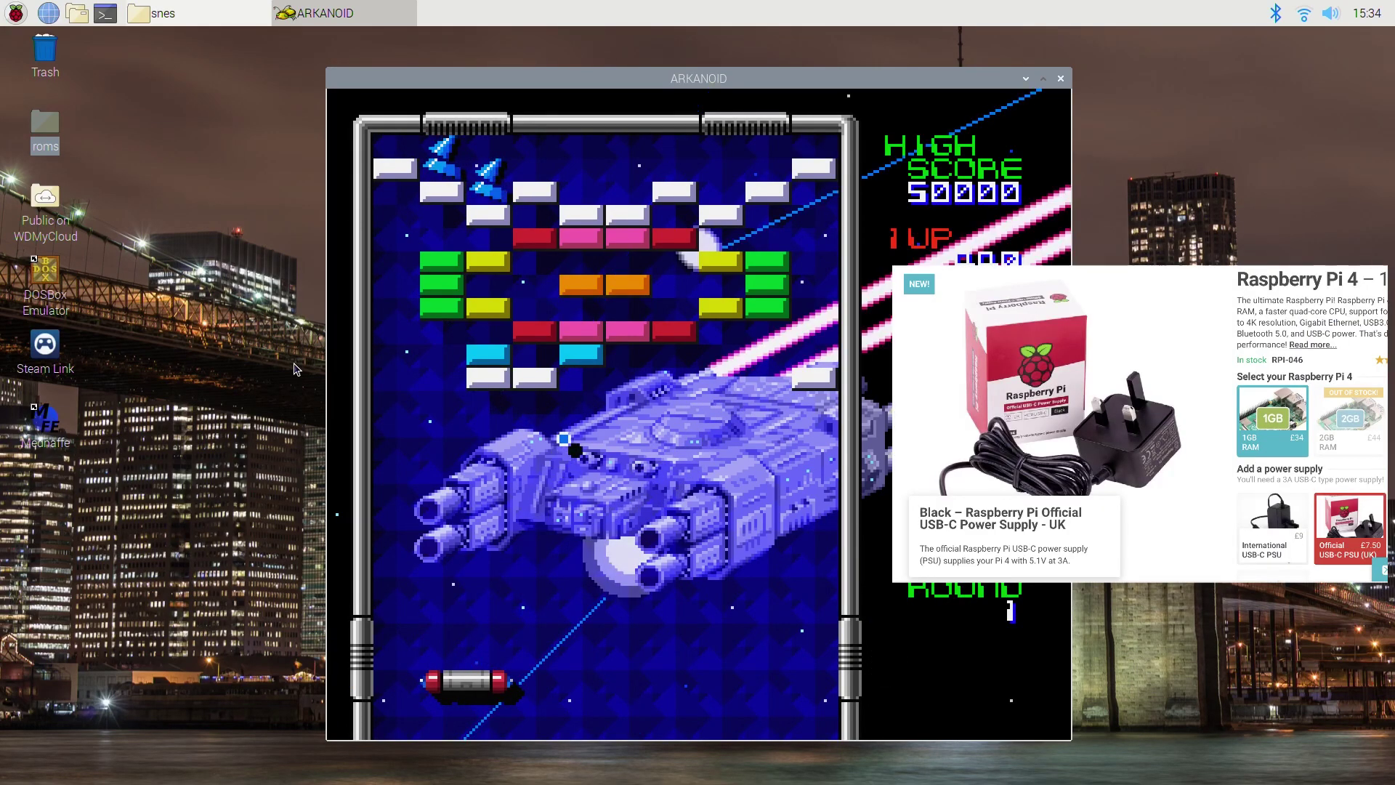
{"action": "key", "text": "Right"}
{"action": "key", "text": "Left"}
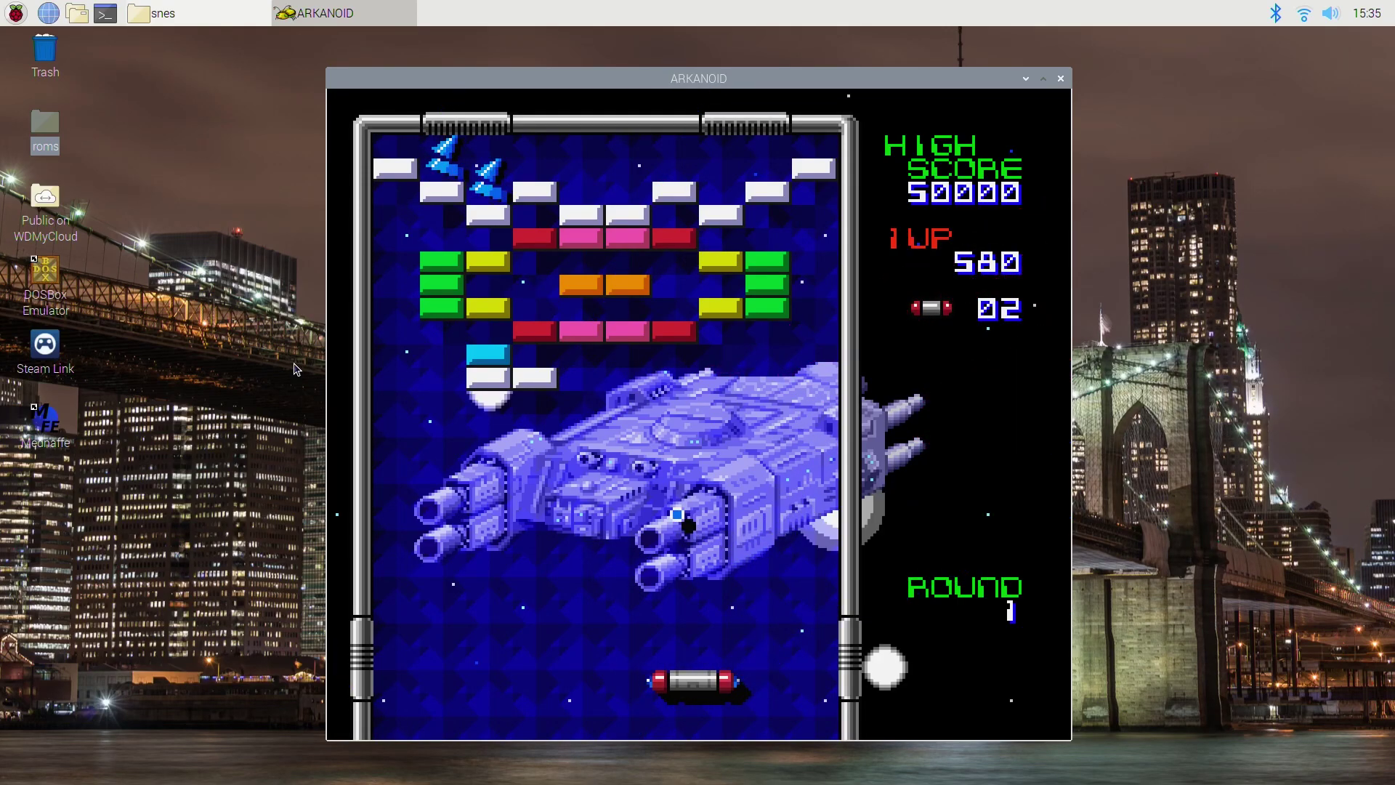
{"action": "key", "text": "Left"}
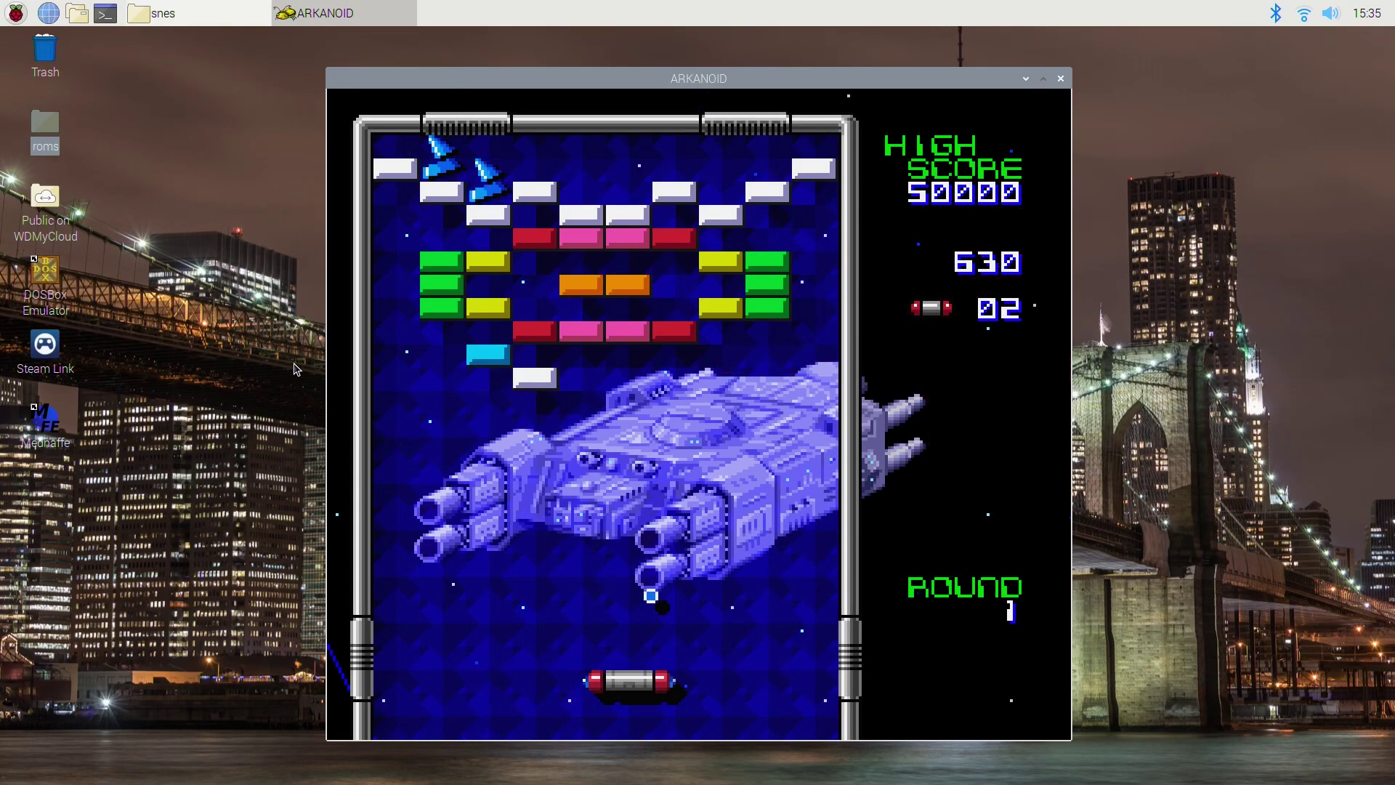
{"action": "key", "text": "Right"}
{"action": "key", "text": "Left"}
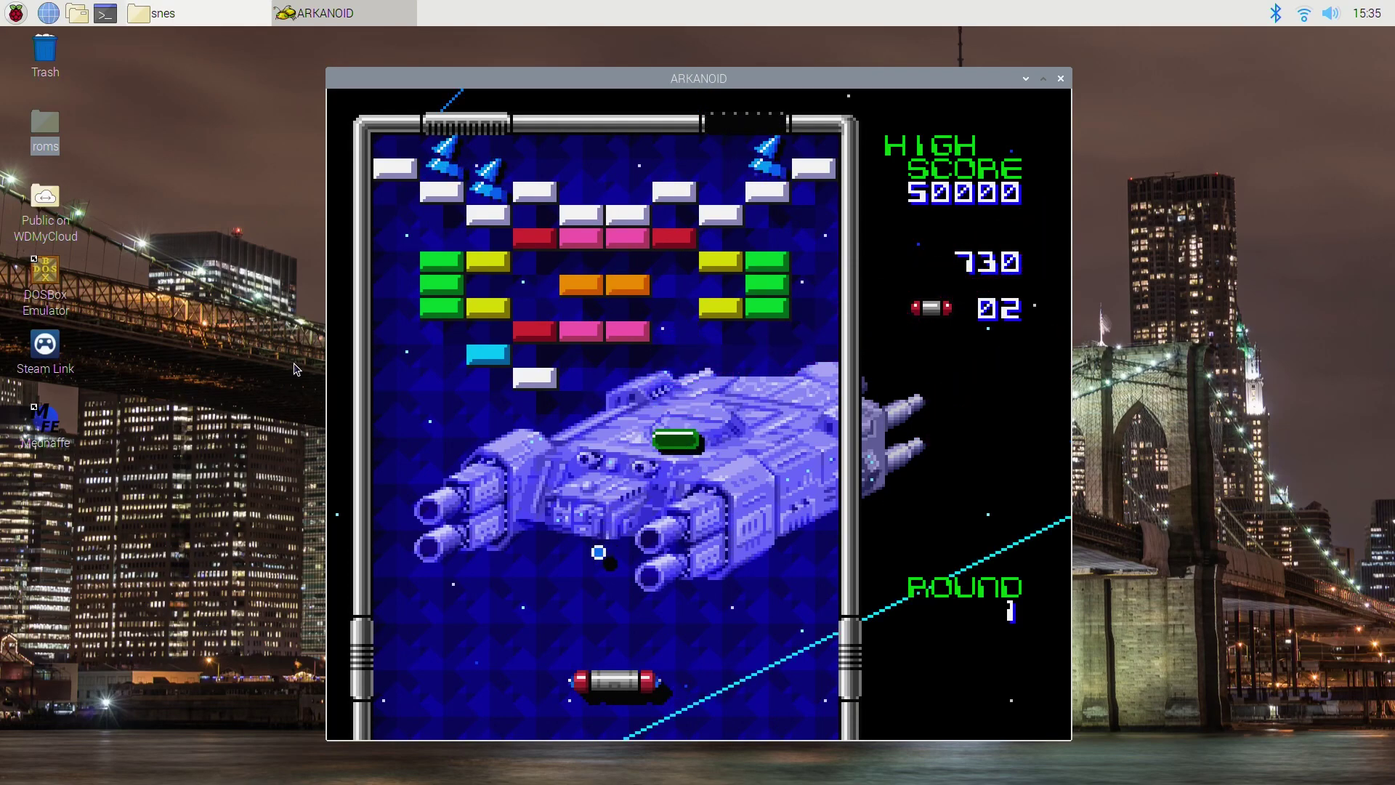
{"action": "key", "text": "Left"}
{"action": "key", "text": "Right"}
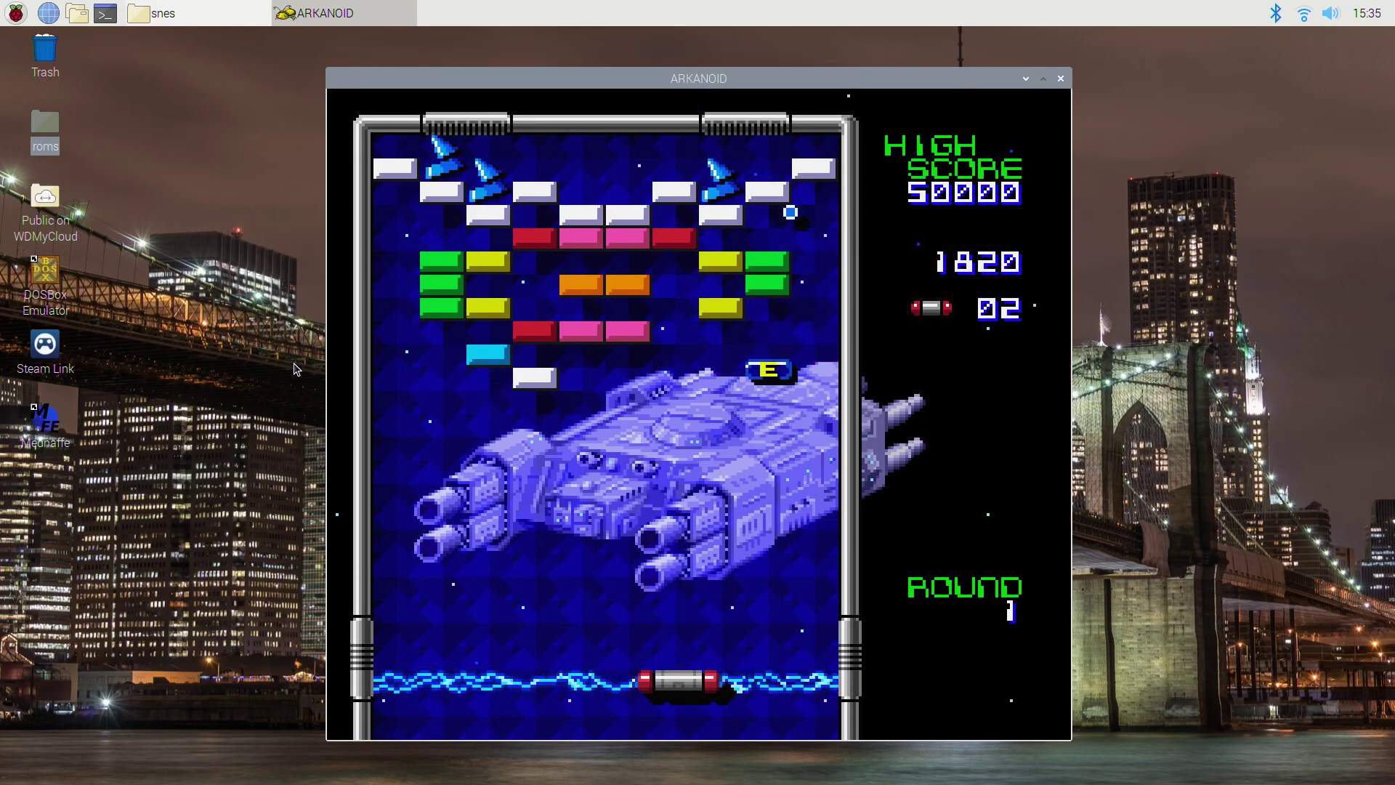
{"action": "key", "text": "Right"}
{"action": "key", "text": "Left"}
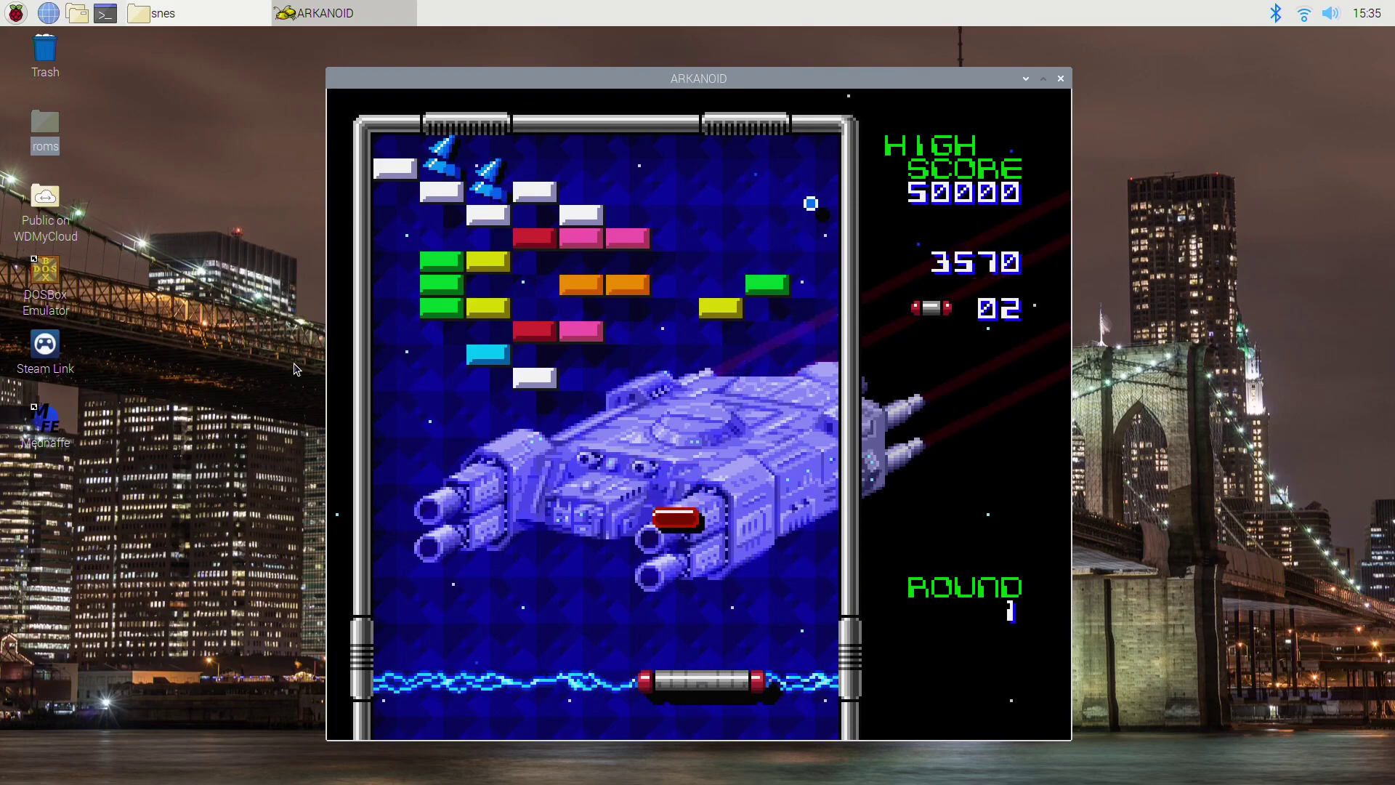
{"action": "key", "text": "Left"}
{"action": "key", "text": "Left"}
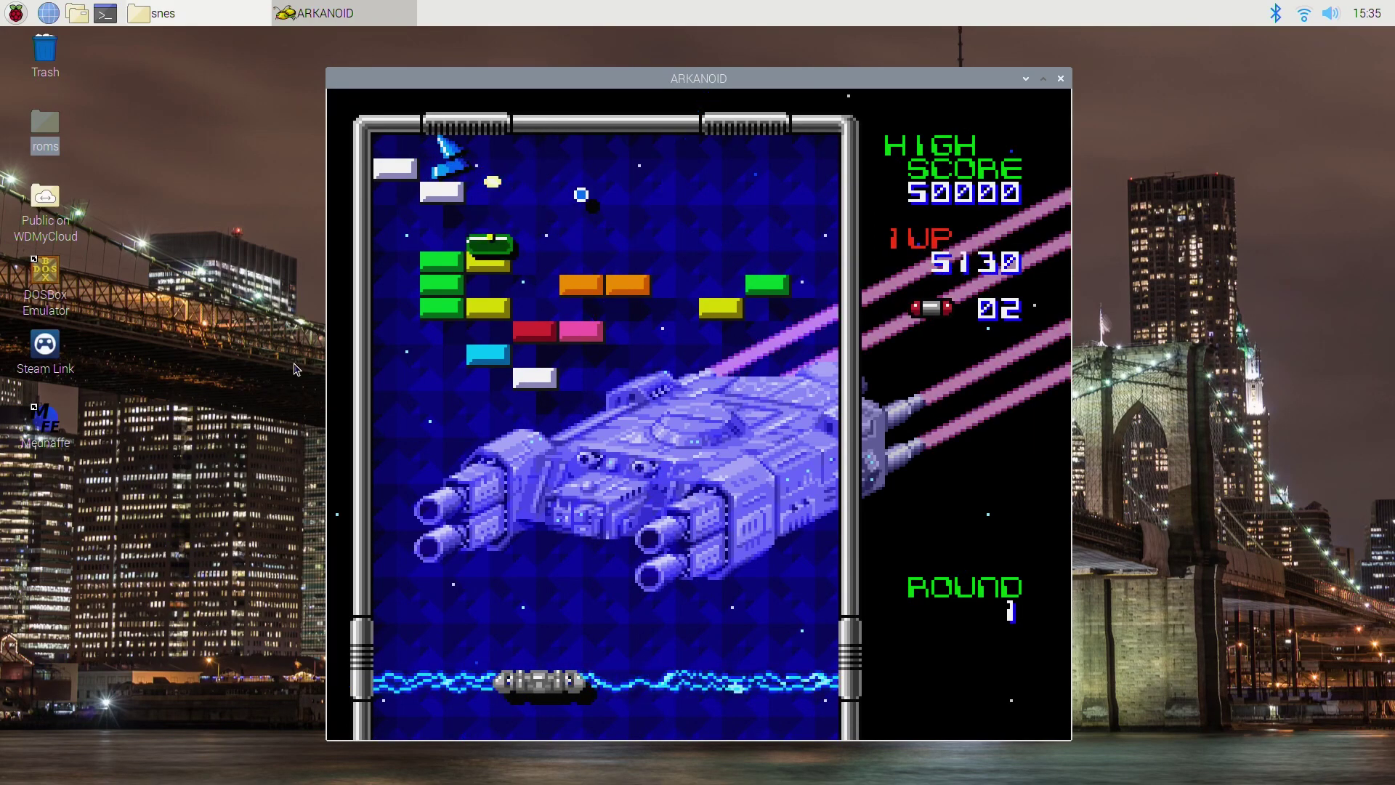
{"action": "key", "text": "Right"}
{"action": "key", "text": "Left"}
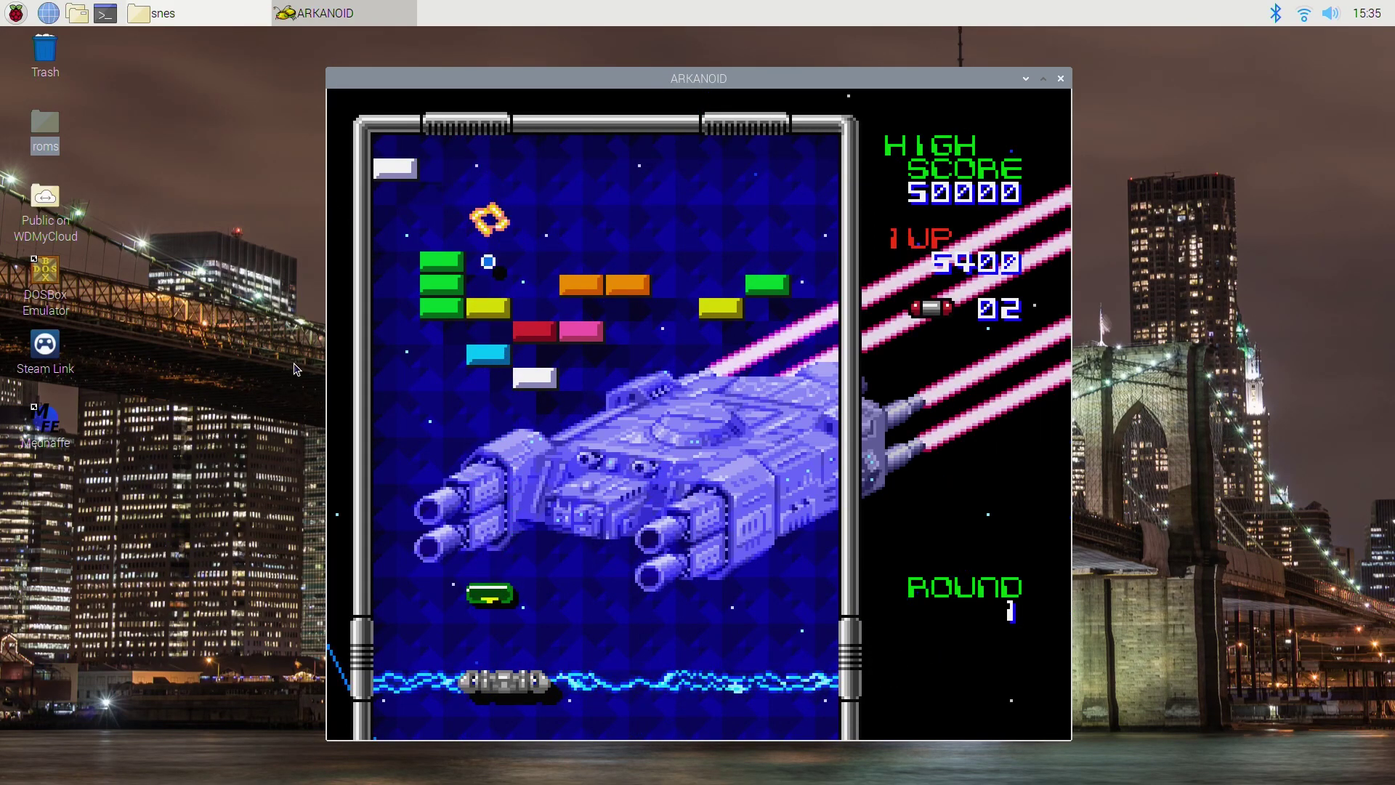
{"action": "key", "text": "Right"}
{"action": "key", "text": "Left"}
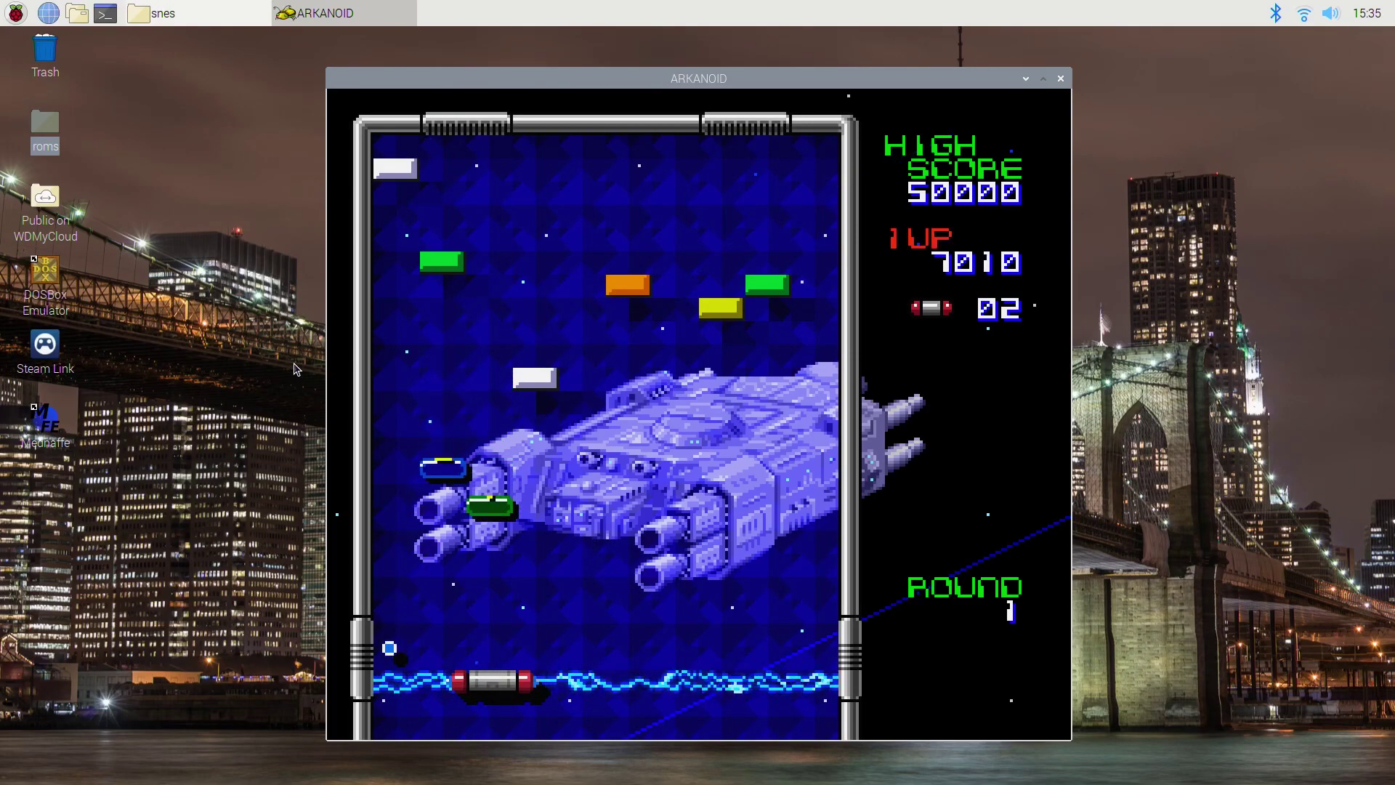
{"action": "key", "text": "Right"}
{"action": "key", "text": "Left"}
{"action": "key", "text": "Right"}
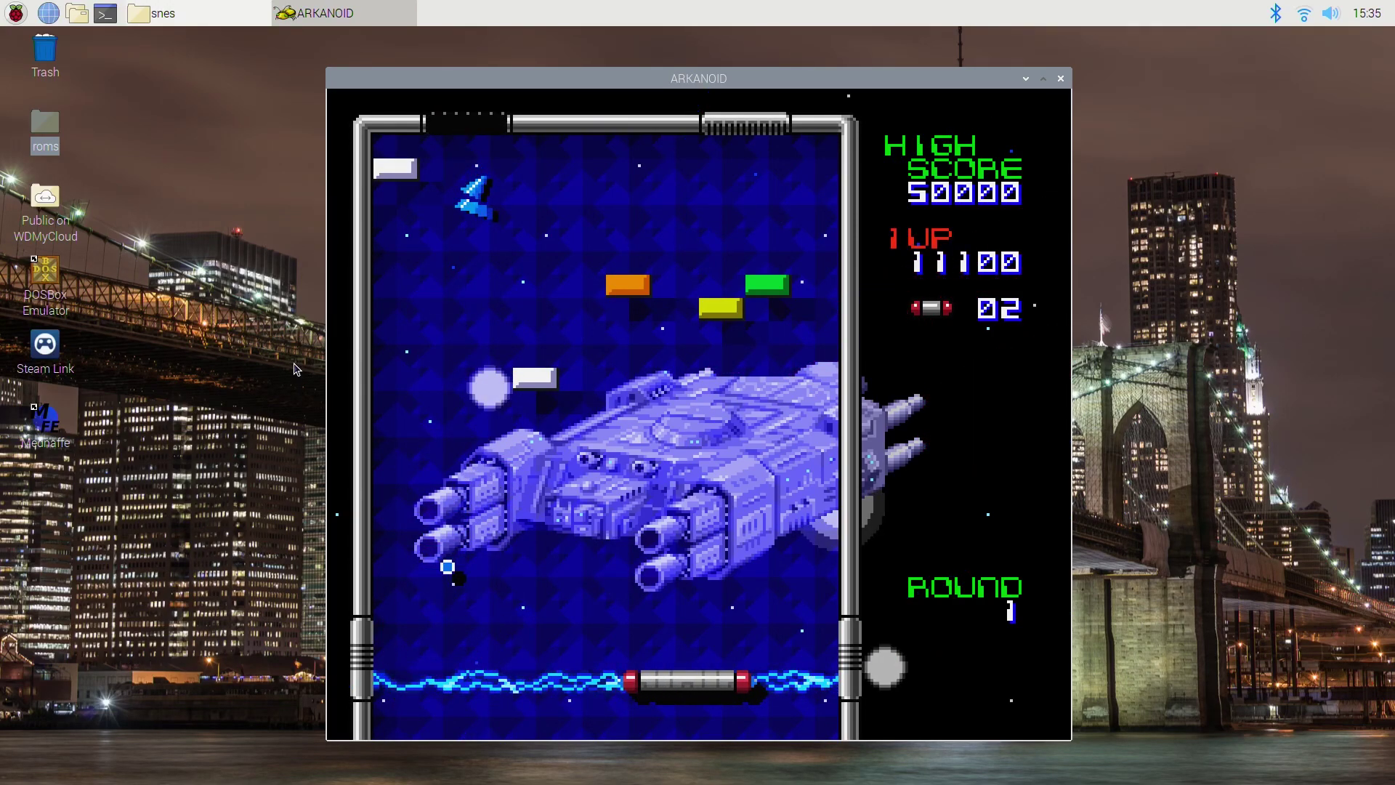
{"action": "key", "text": "Left"}
{"action": "key", "text": "Right"}
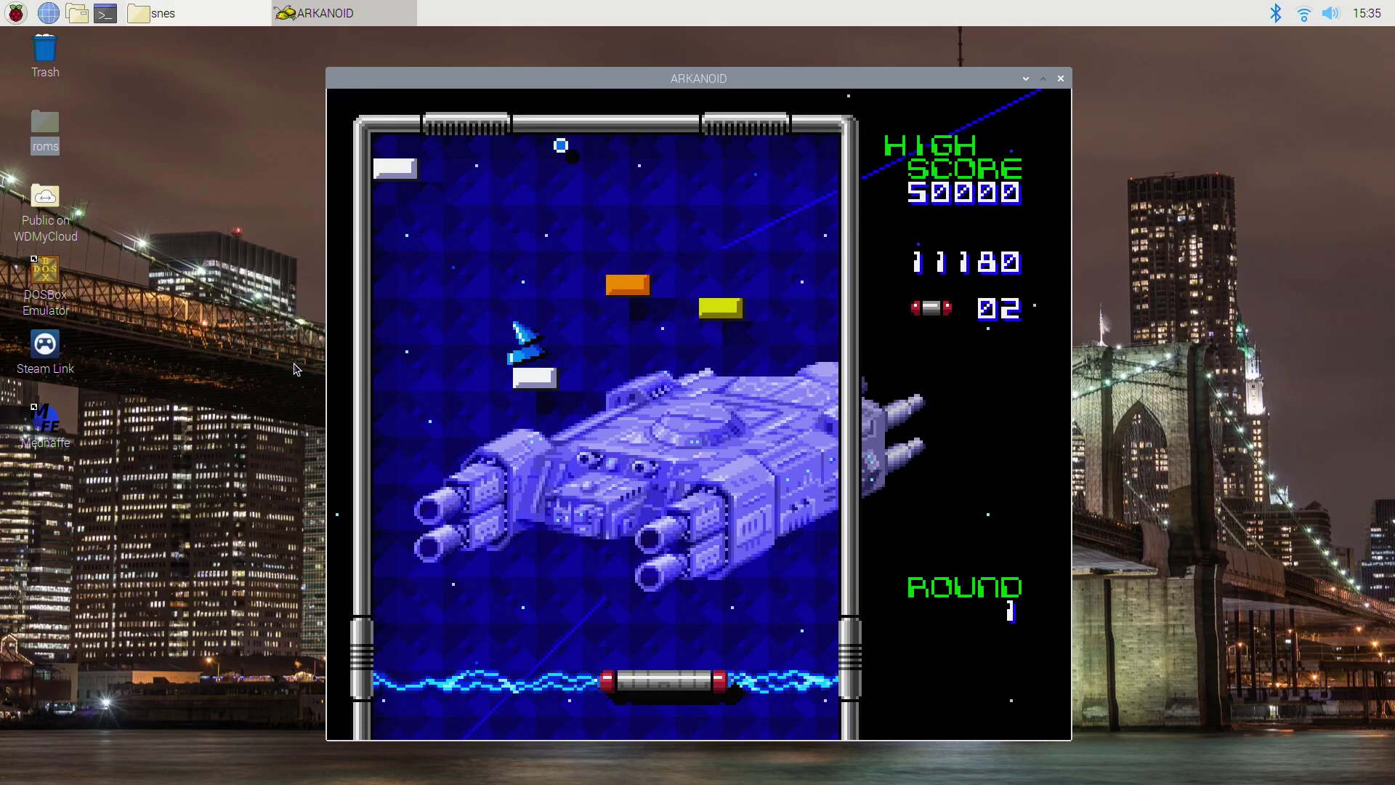
Steer the paddle to keep the ball in play against round 1's last bricks, and close the Arkanoid game.
{"action": "key", "text": "Right"}
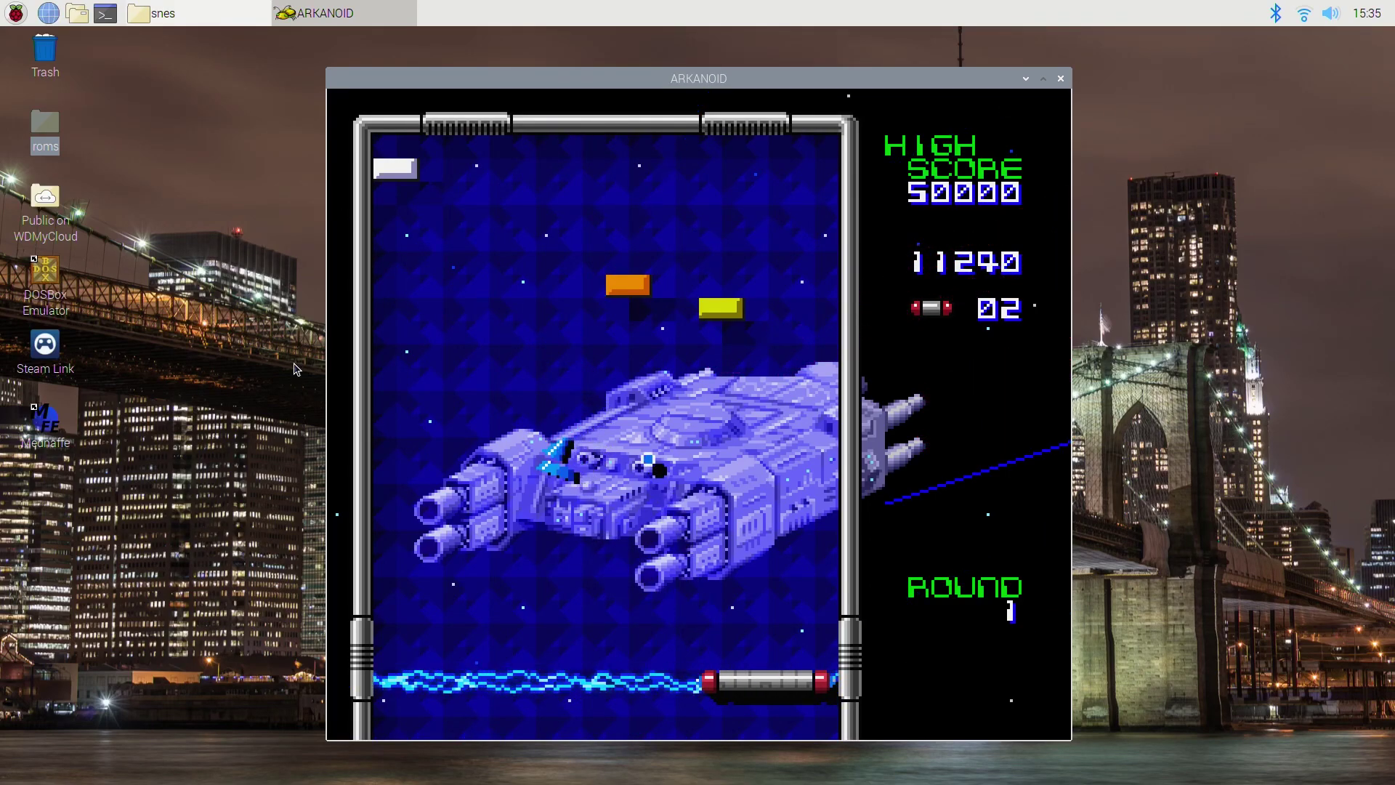
{"action": "key", "text": "Left"}
{"action": "key", "text": "Left"}
{"action": "key", "text": "Right"}
{"action": "key", "text": "Left"}
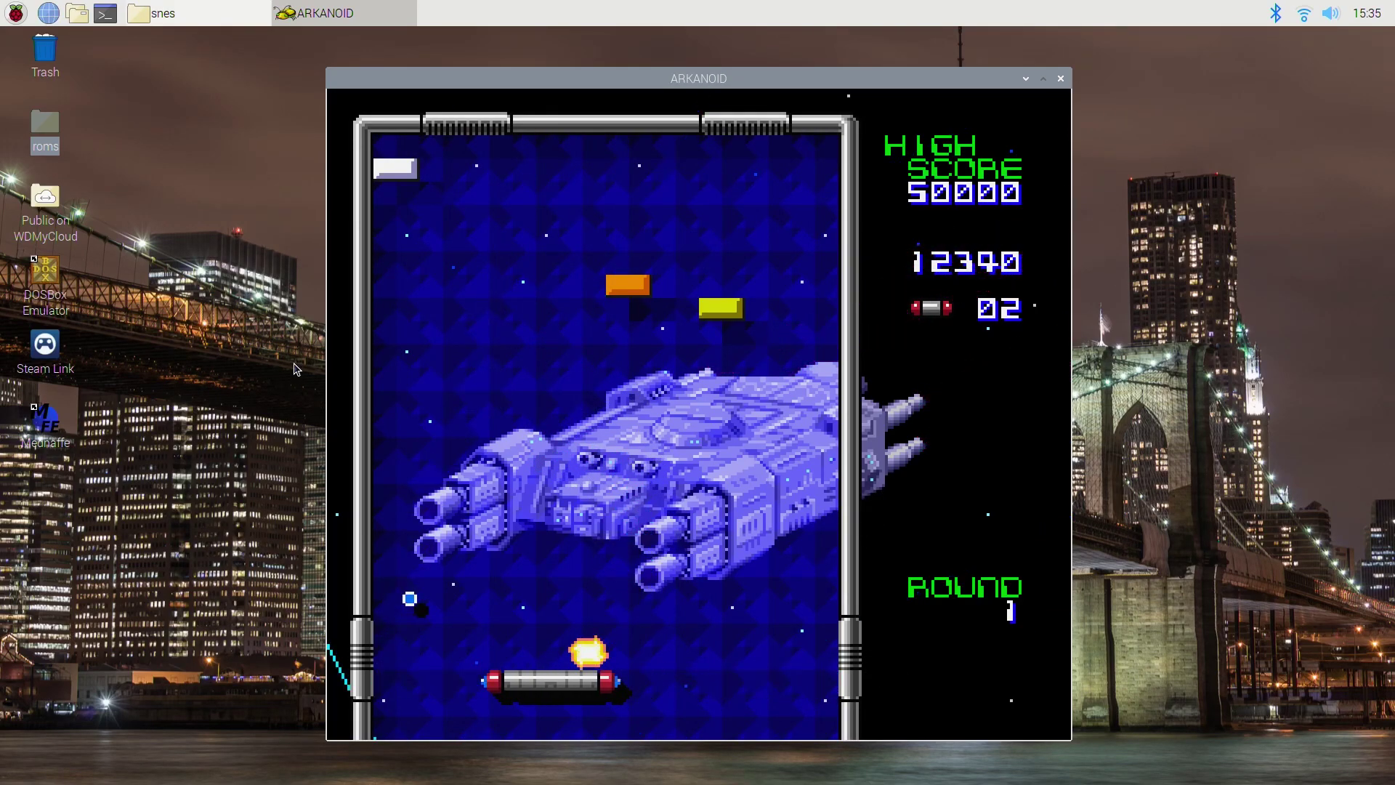
{"action": "key", "text": "Left"}
{"action": "key", "text": "Right"}
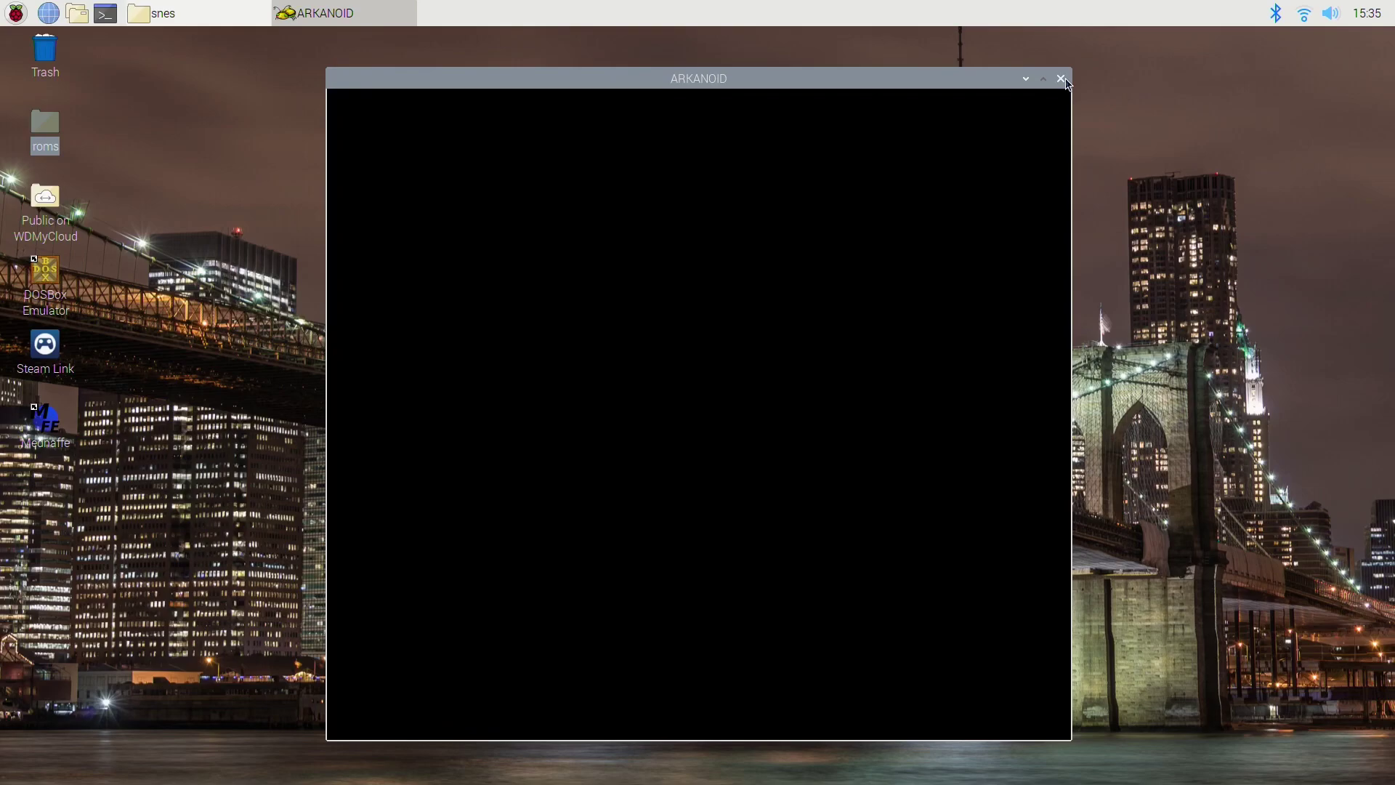
{"action": "left_click", "coordinate": [1063, 78]}
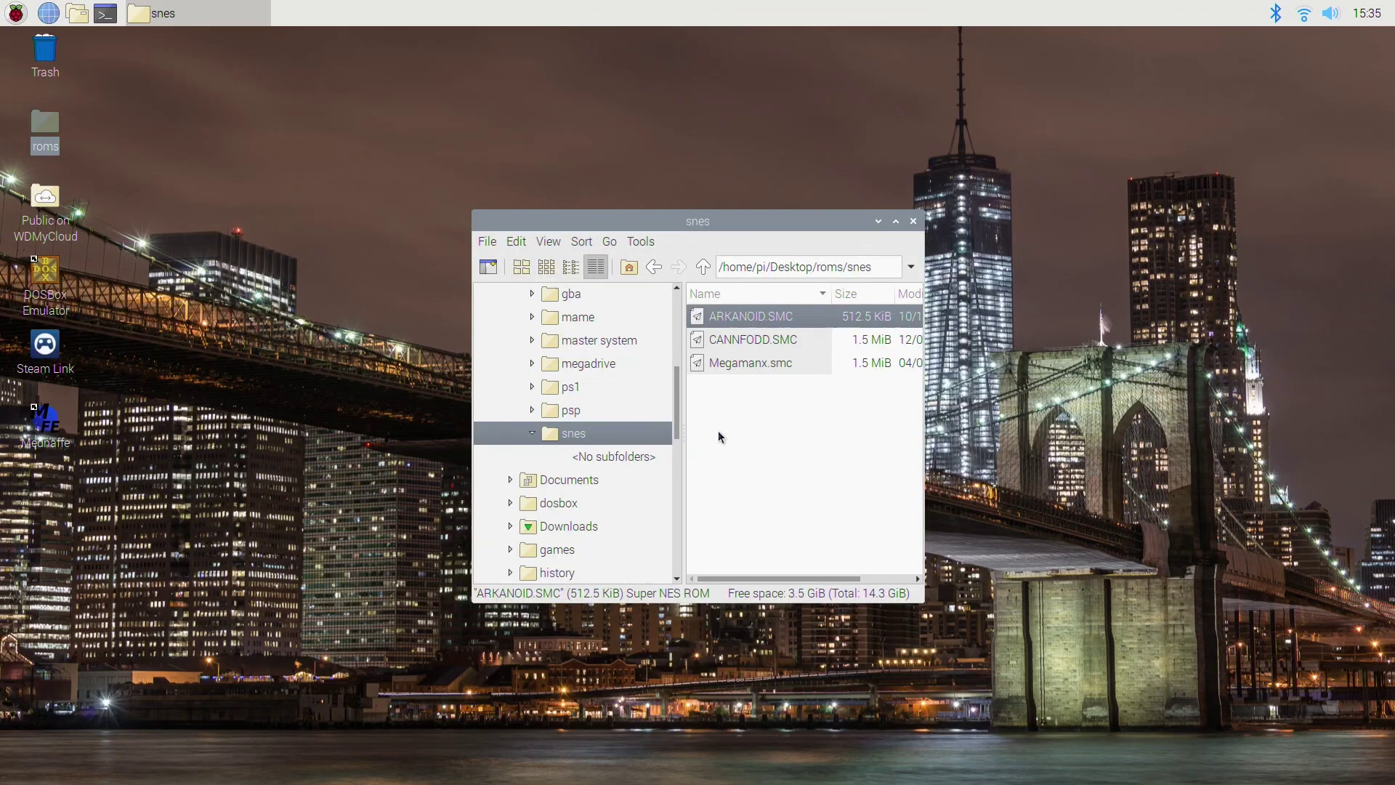
Launch CANNFODD.SMC and send the two-soldier squad north through the jungle clearing, shooting at the enemy soldiers.
{"action": "double_click", "coordinate": [769, 349]}
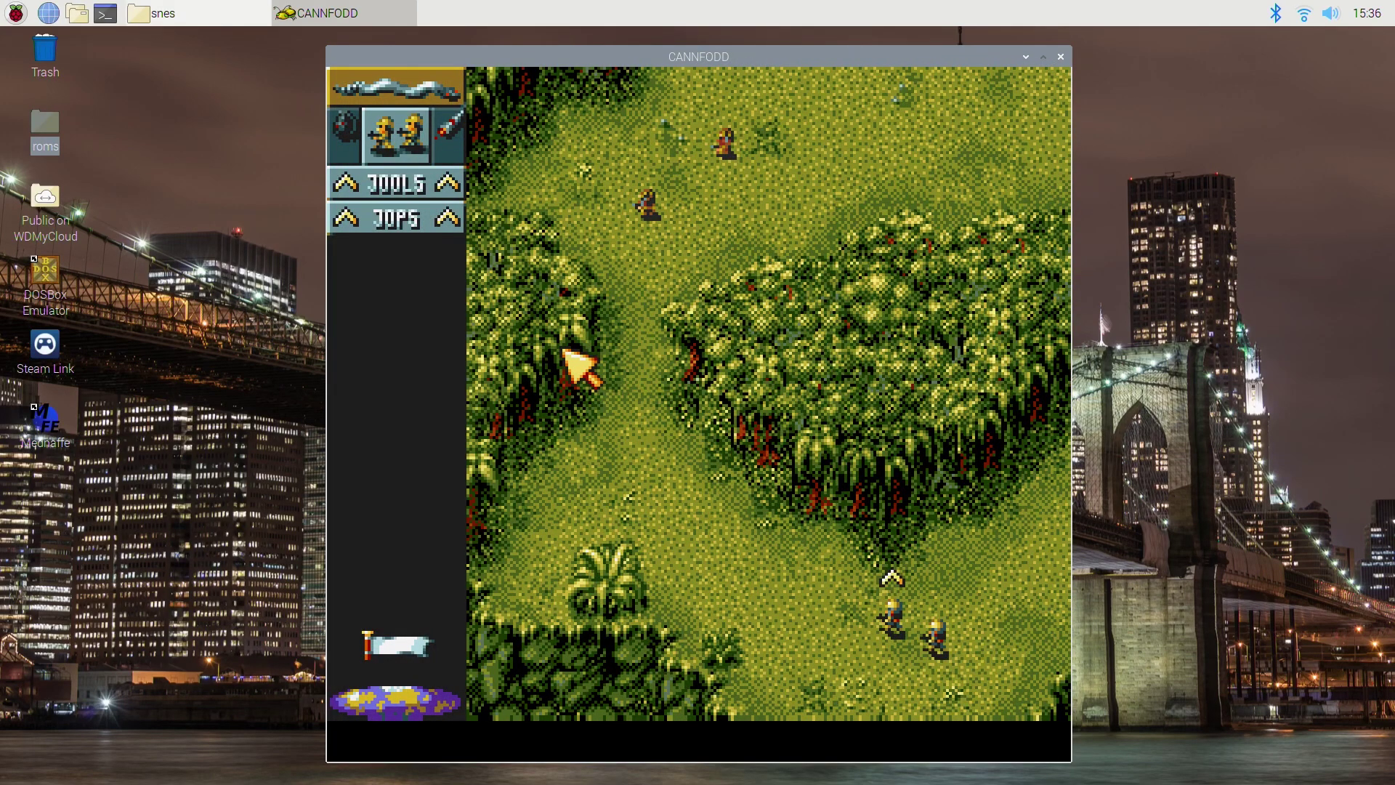
{"action": "left_click", "coordinate": [549, 462]}
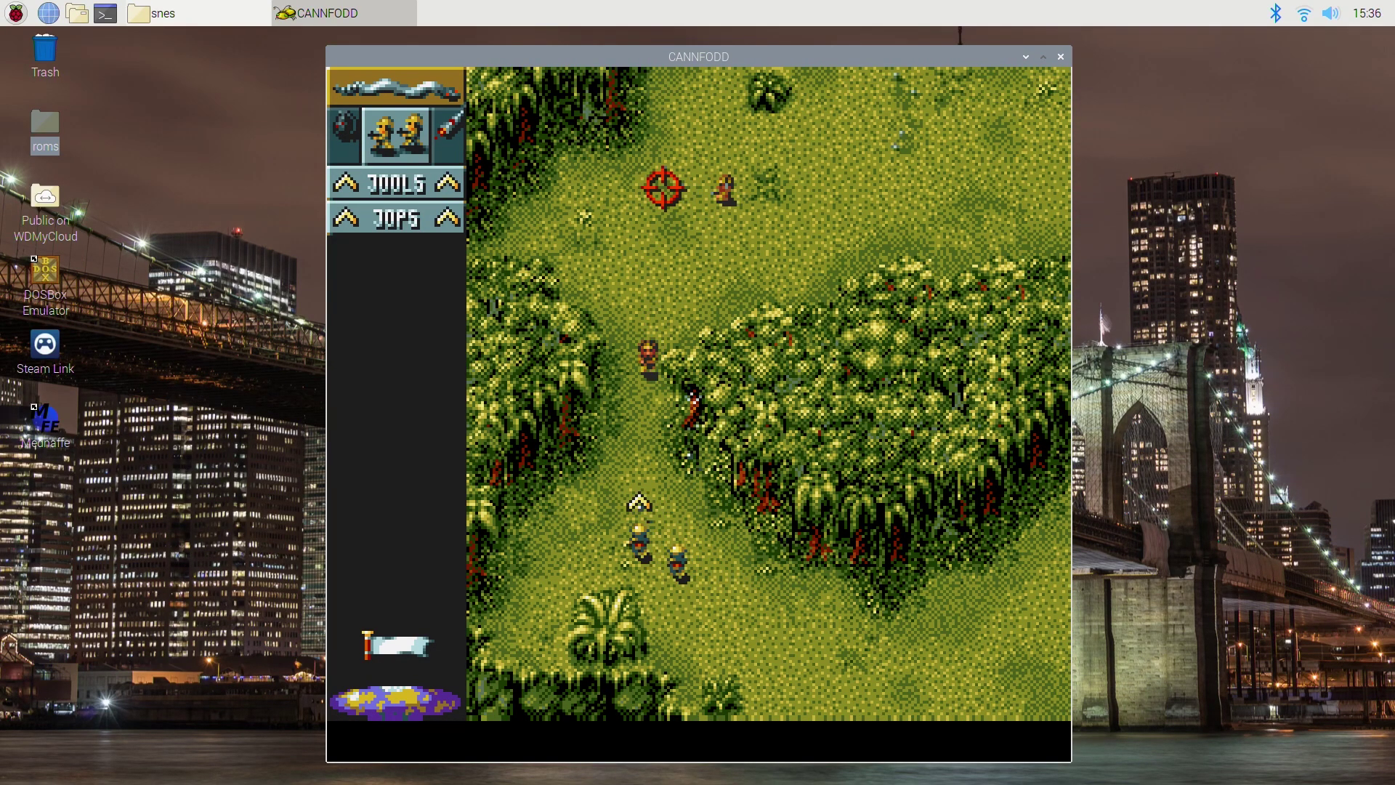
{"action": "right_click", "coordinate": [738, 190]}
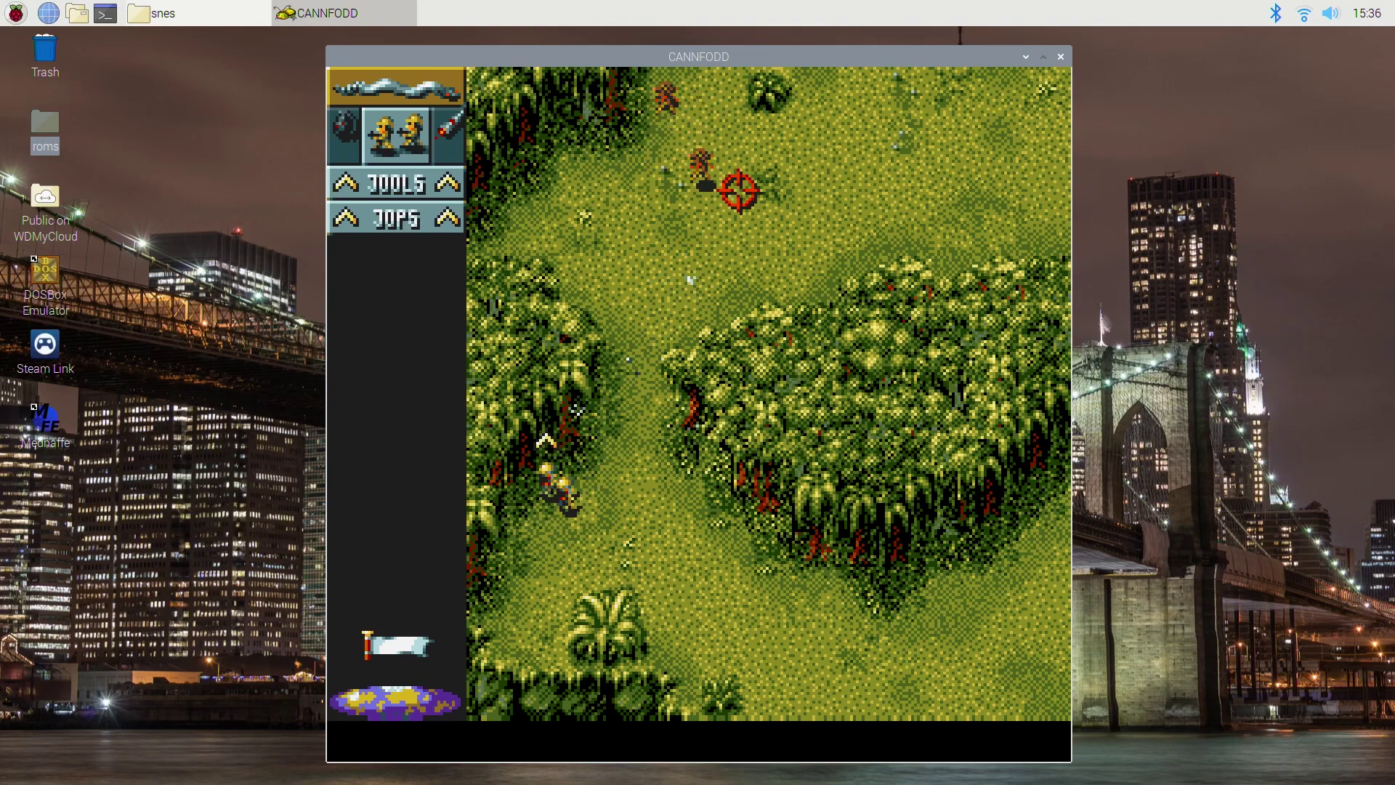
{"action": "left_click", "coordinate": [798, 73]}
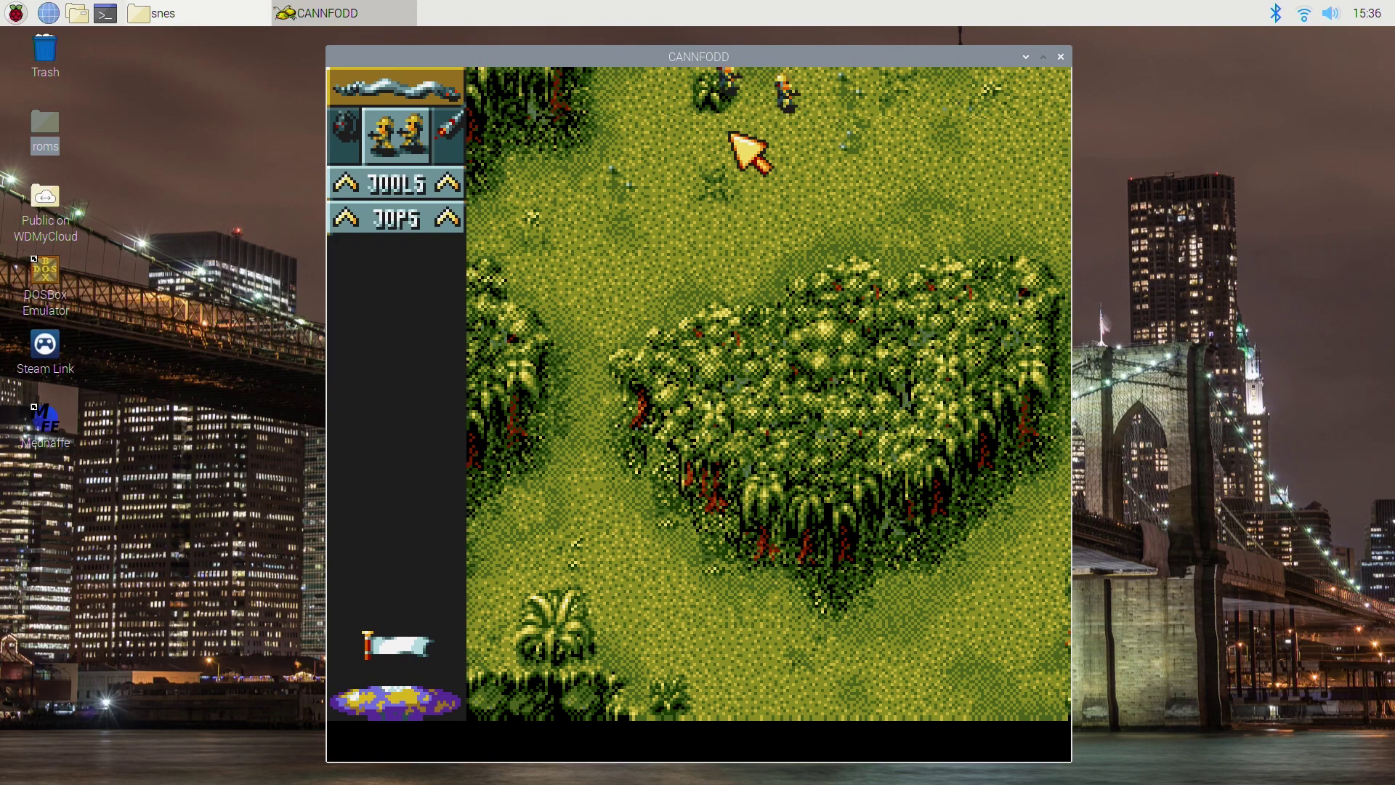
{"action": "right_click", "coordinate": [957, 148]}
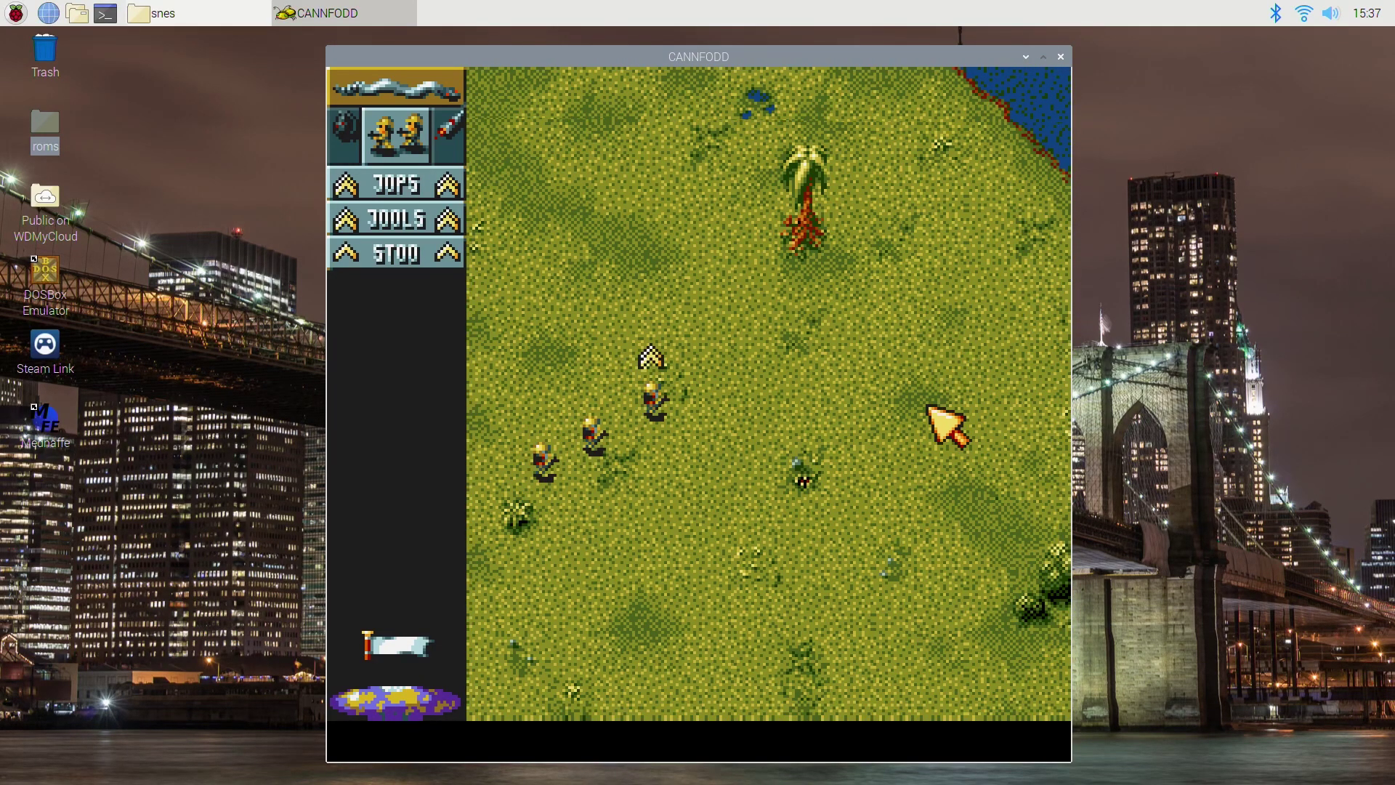
March the three-soldier squad around the forest to the riverbank and close the CANNFODD game.
{"action": "left_click", "coordinate": [907, 574]}
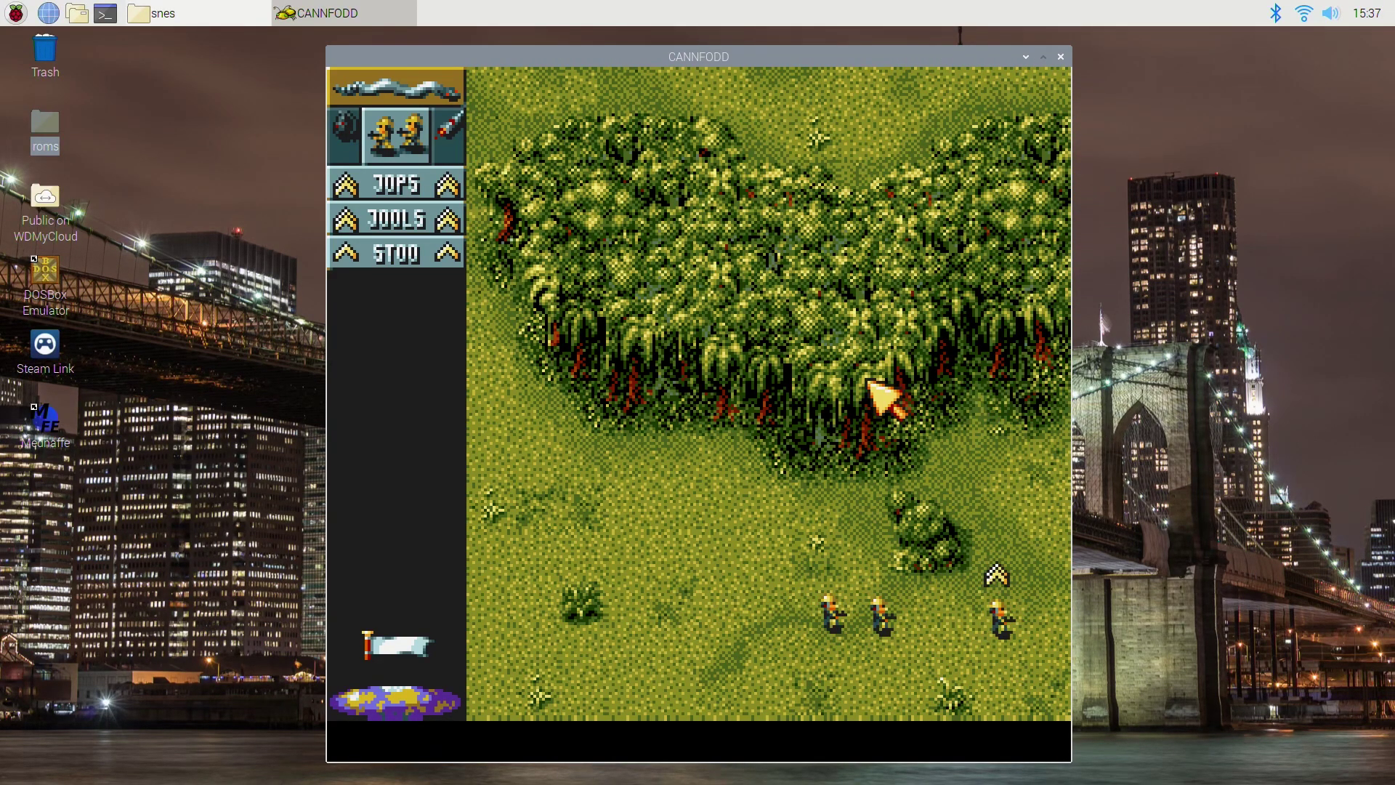
{"action": "left_click", "coordinate": [882, 396]}
{"action": "left_click", "coordinate": [565, 380]}
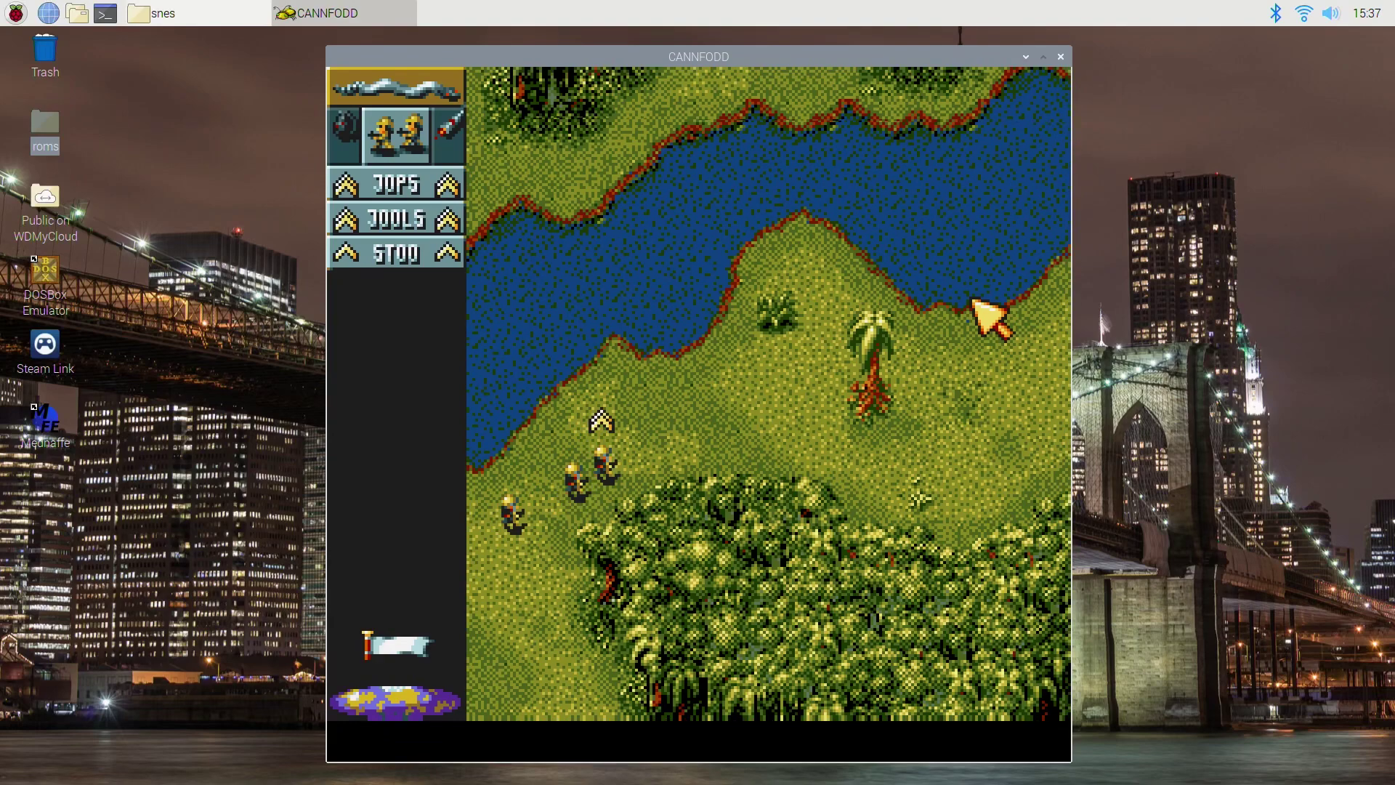
{"action": "left_click", "coordinate": [935, 343]}
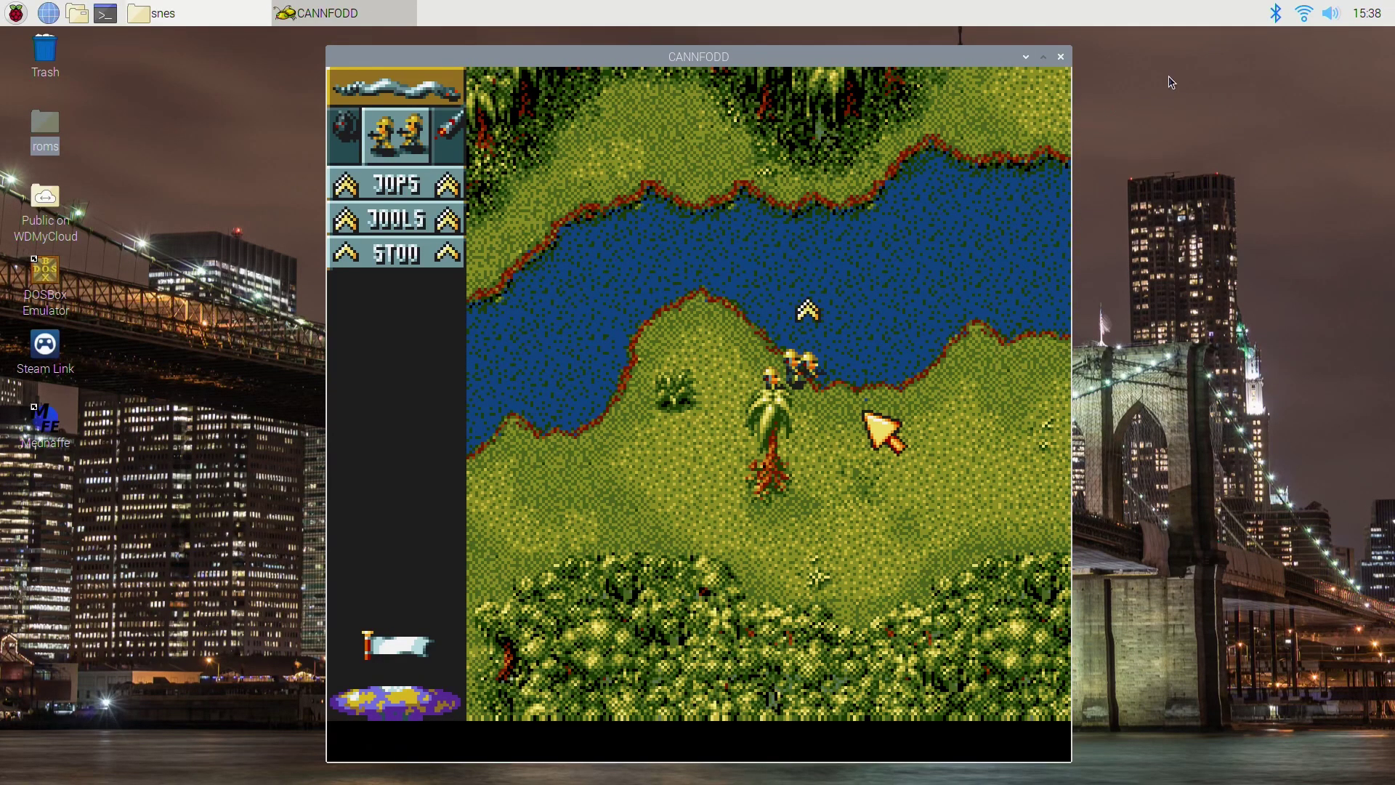
{"action": "left_click", "coordinate": [1062, 57]}
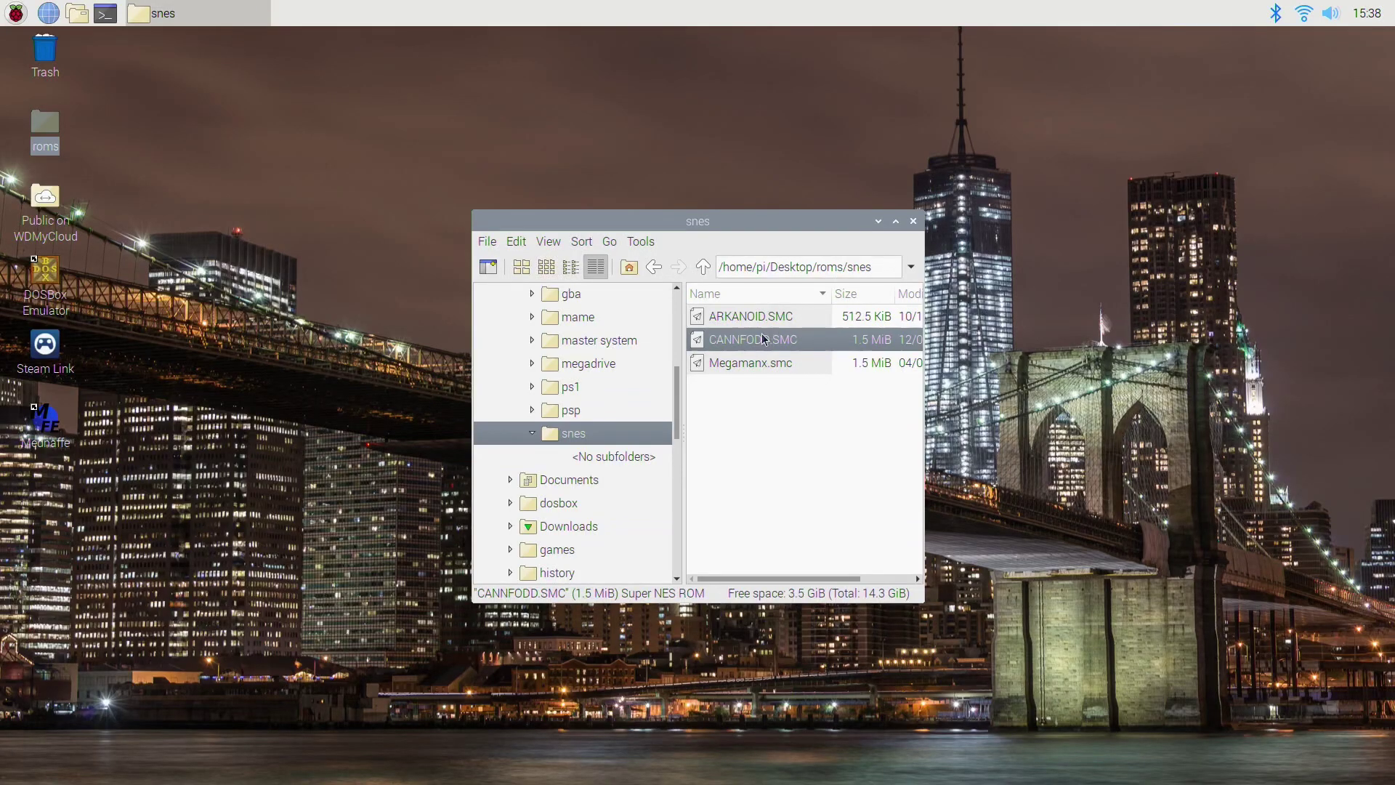
Launch Megamanx.smc and try out the character's shooting and jumping at the start of the highway stage.
{"action": "double_click", "coordinate": [735, 364]}
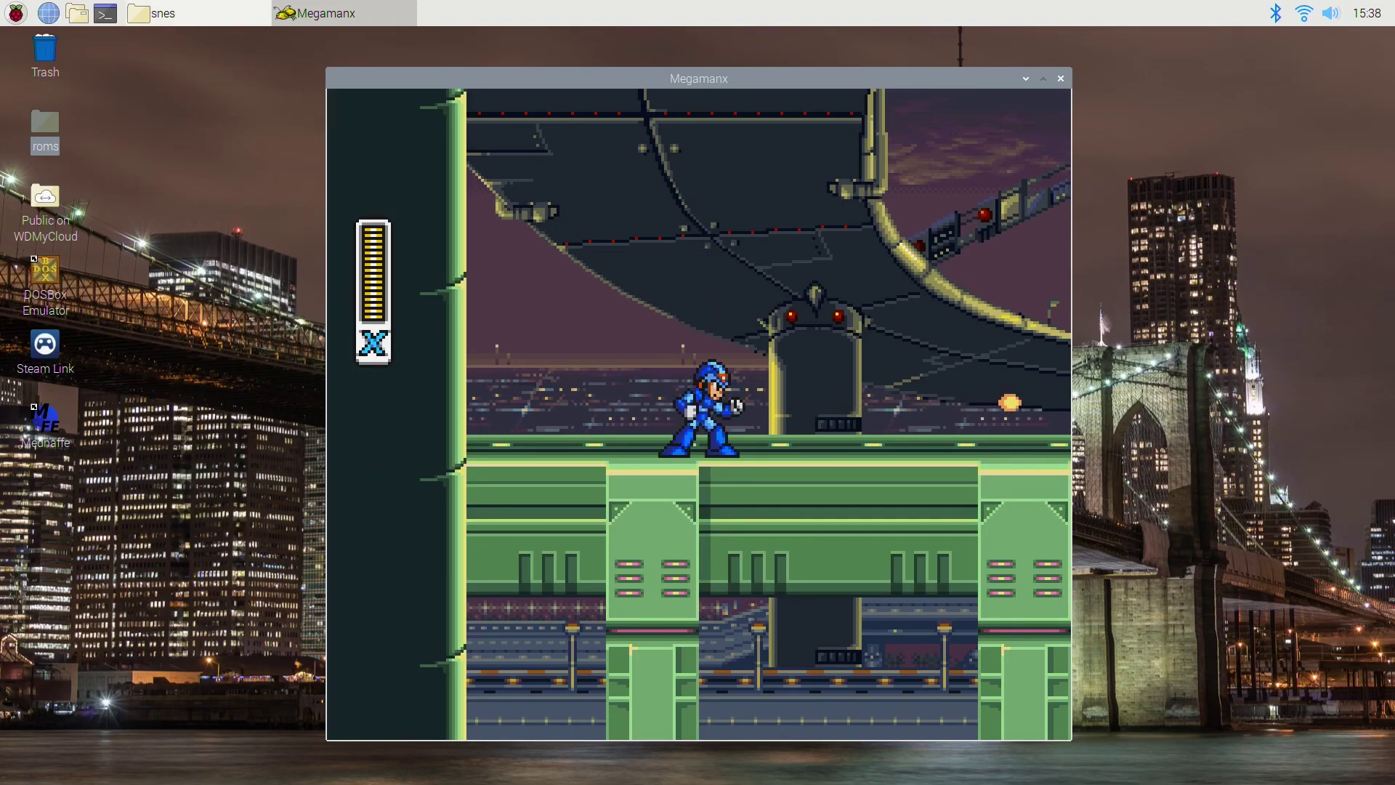
{"action": "key", "text": "a"}
{"action": "key", "text": "z"}
{"action": "key", "text": "a"}
{"action": "key", "text": "z"}
Run the character forward along the highway past the vehicles while firing shots ahead.
{"action": "key", "text": "Right"}
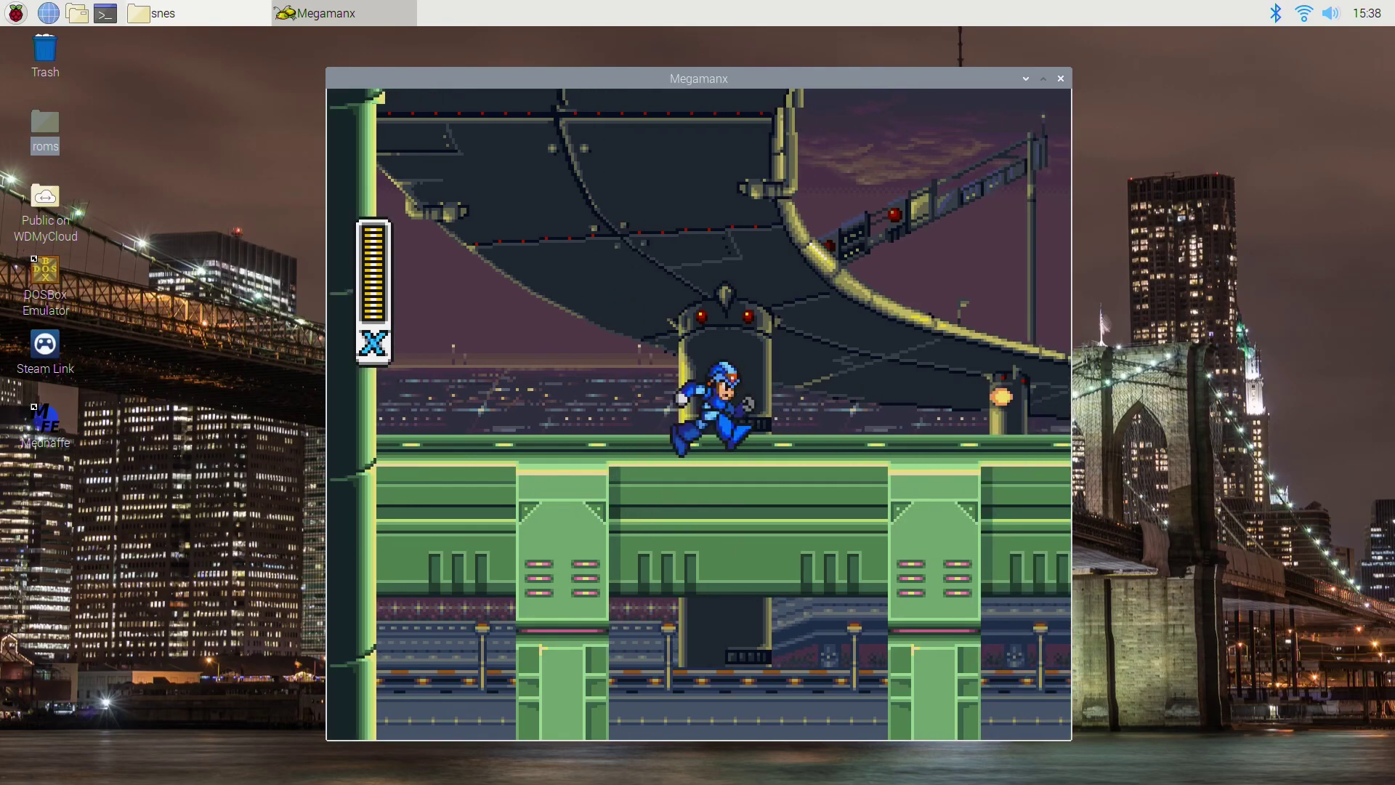
{"action": "key", "text": "a"}
{"action": "key", "text": "Right"}
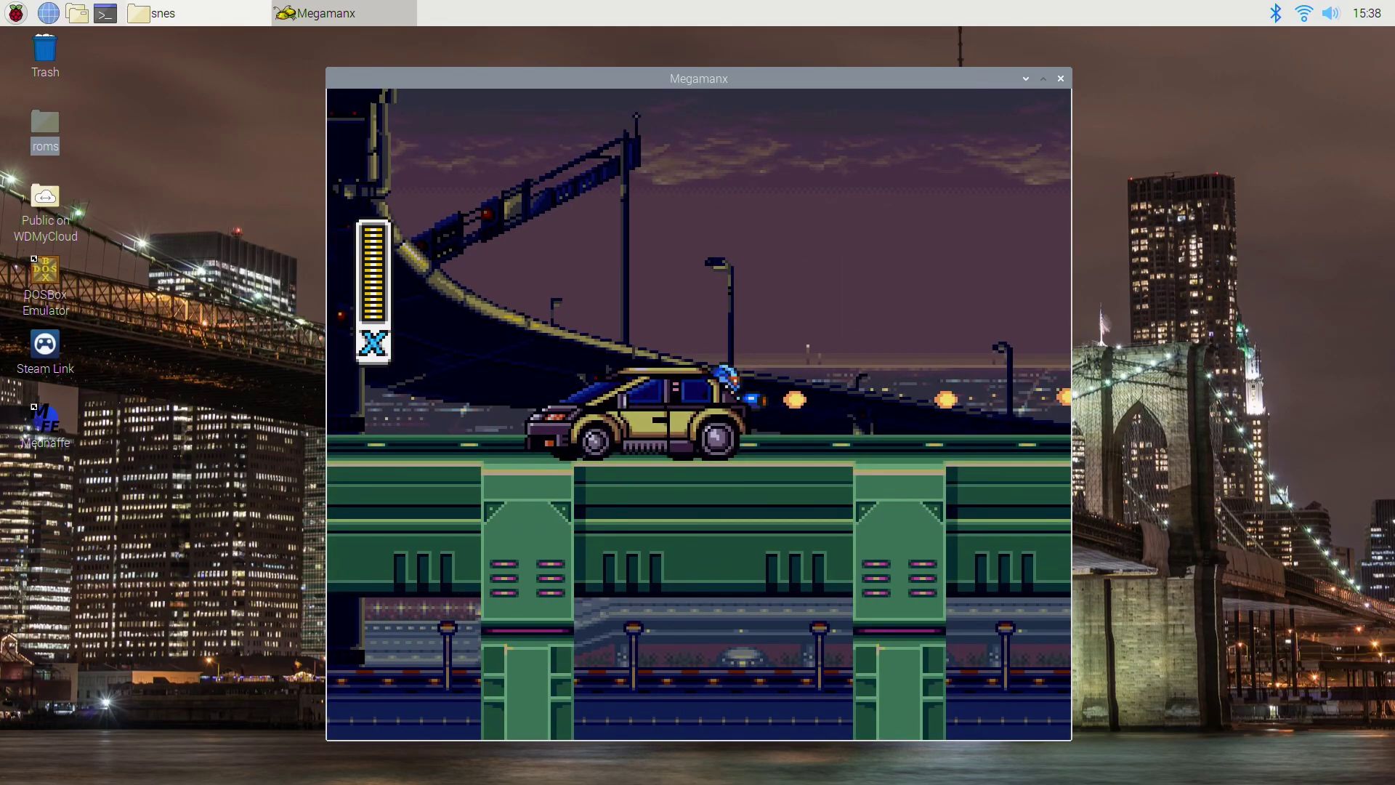
{"action": "key", "text": "Right"}
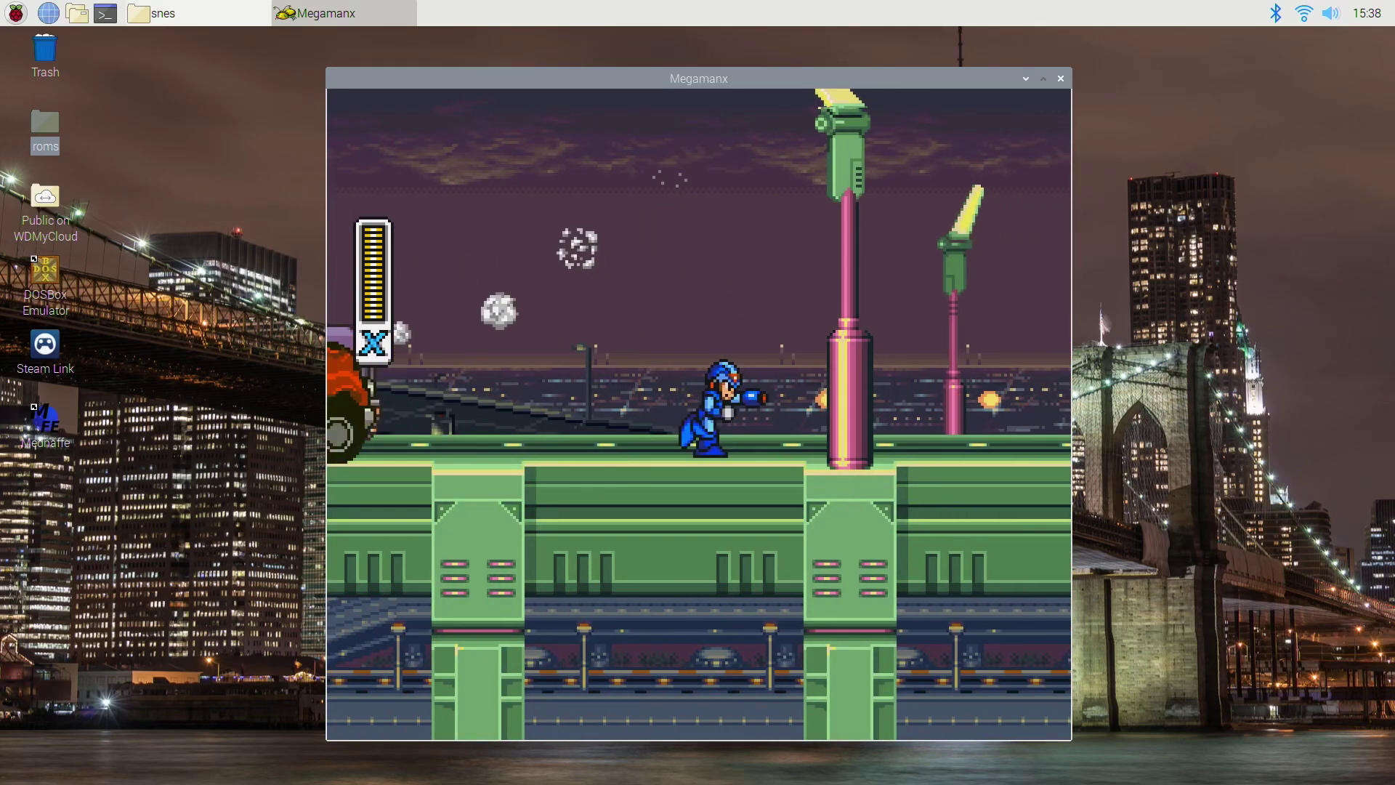
{"action": "key", "text": "a"}
{"action": "key", "text": "Right"}
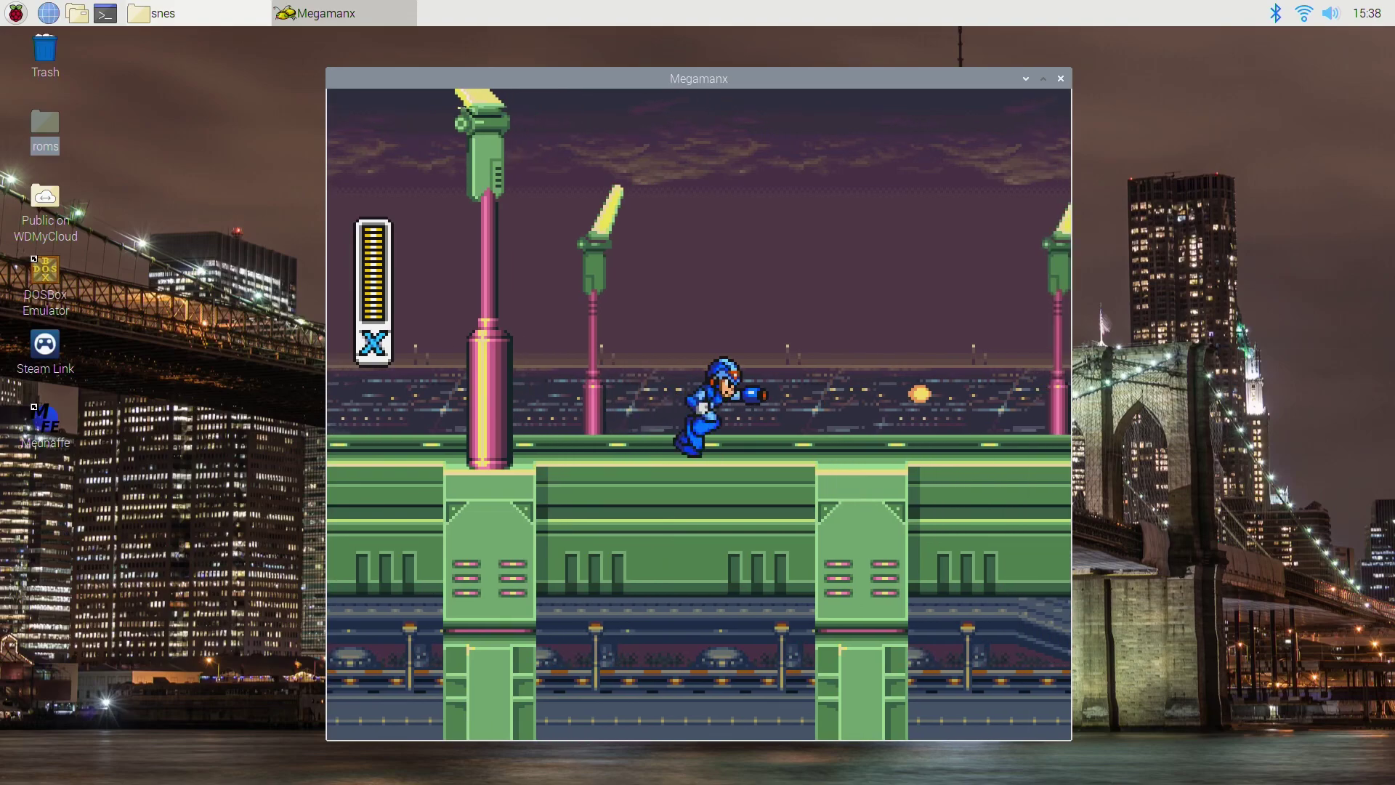
{"action": "key", "text": "a"}
{"action": "key", "text": "Right"}
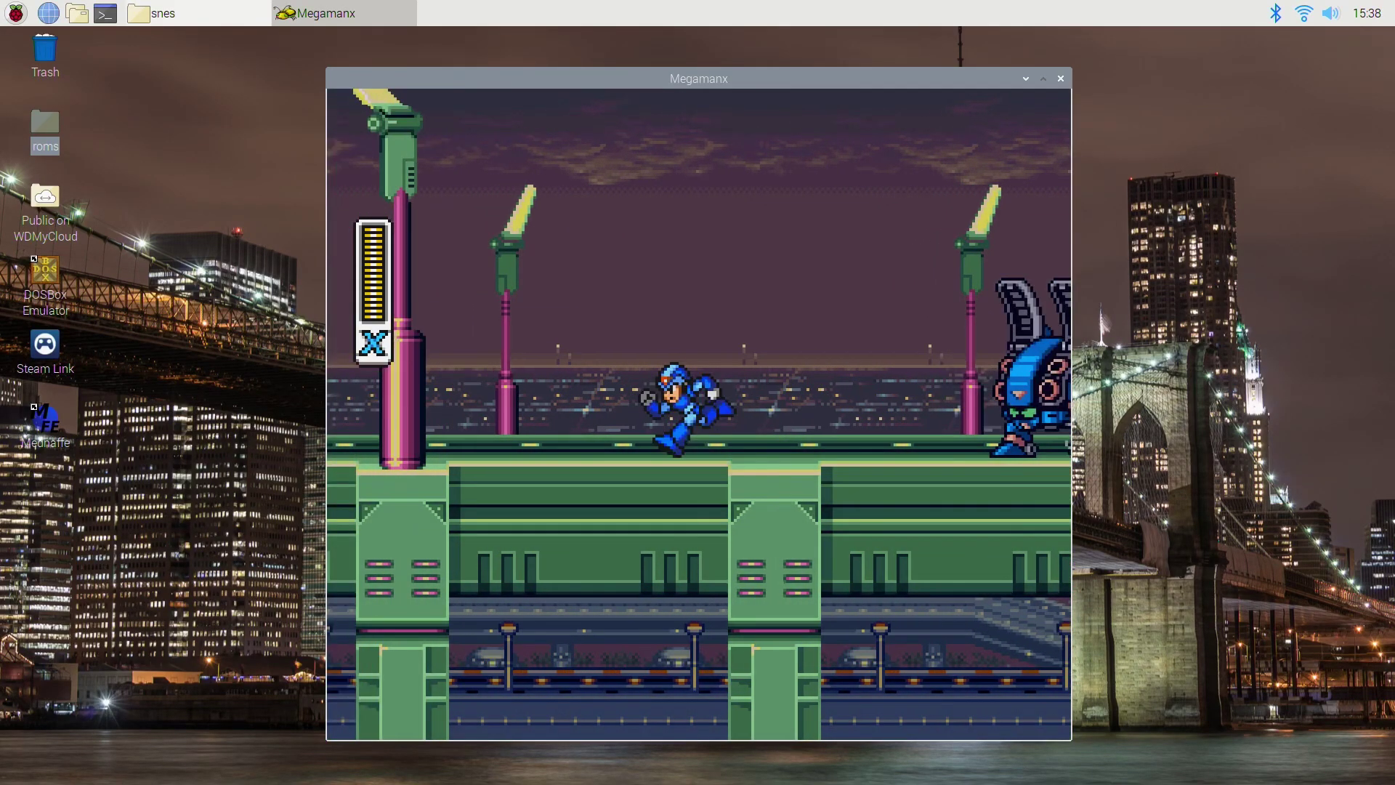
Fight the blue robot and the rolling enemies on the highway, and run on to the broken road edge.
{"action": "key", "text": "Right"}
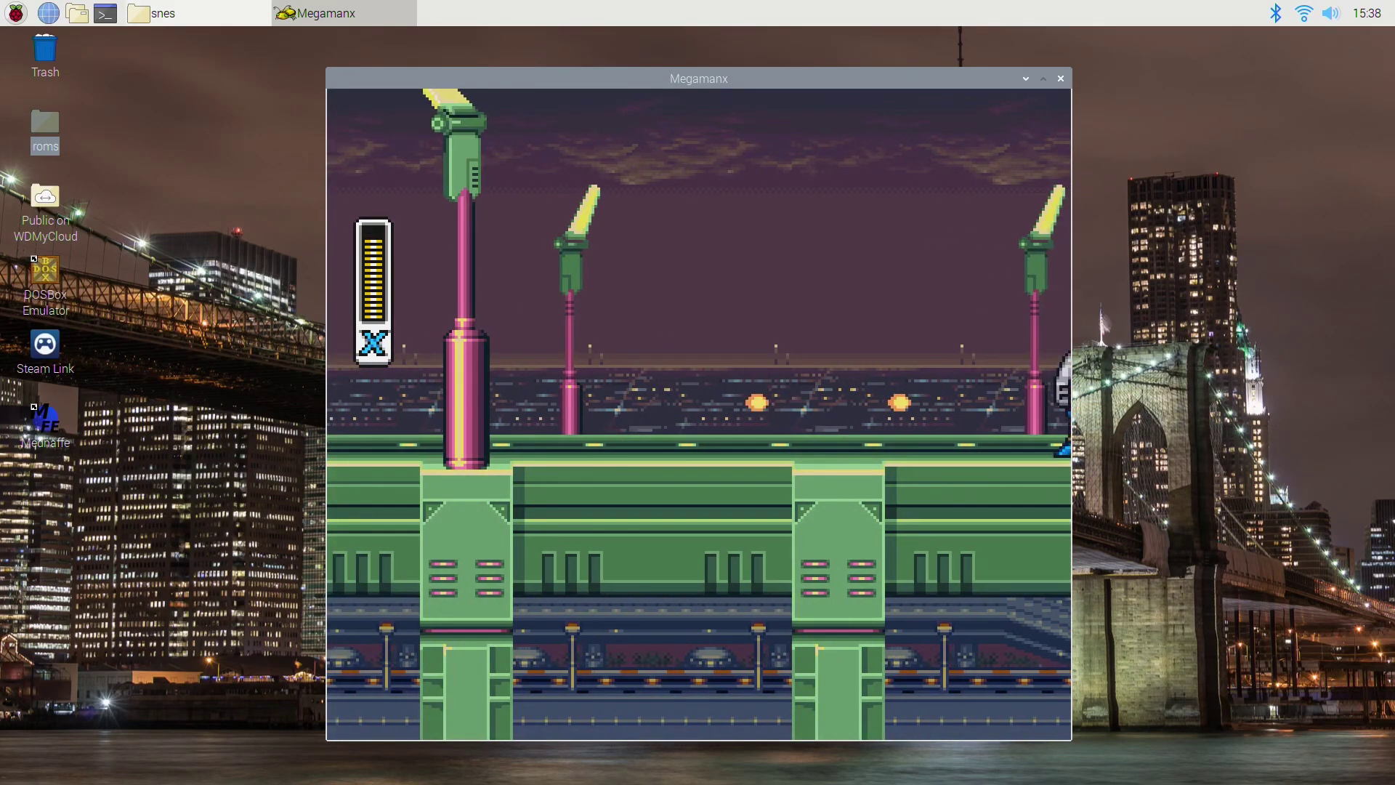
{"action": "key", "text": "a"}
{"action": "key", "text": "Left"}
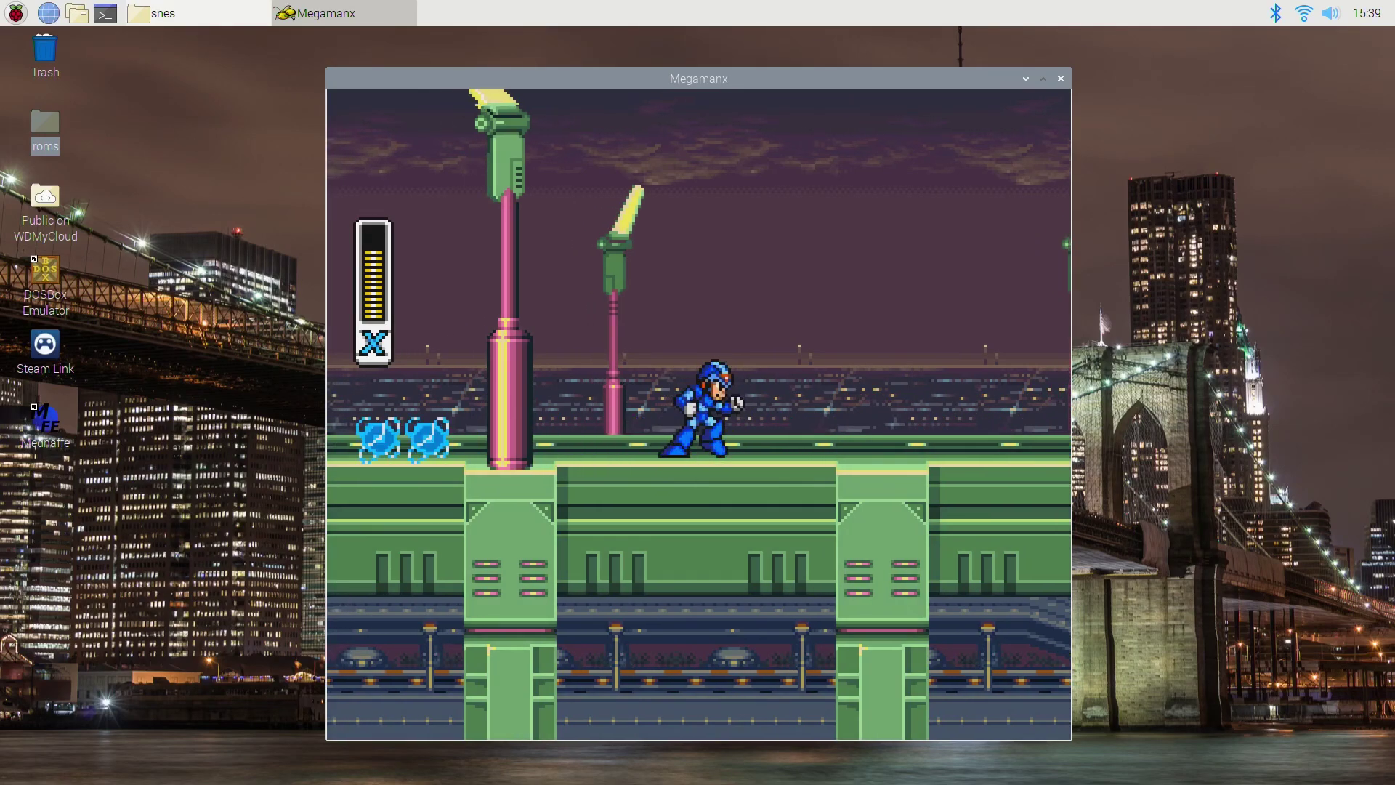
{"action": "key", "text": "Right"}
{"action": "key", "text": "a"}
{"action": "key", "text": "Right"}
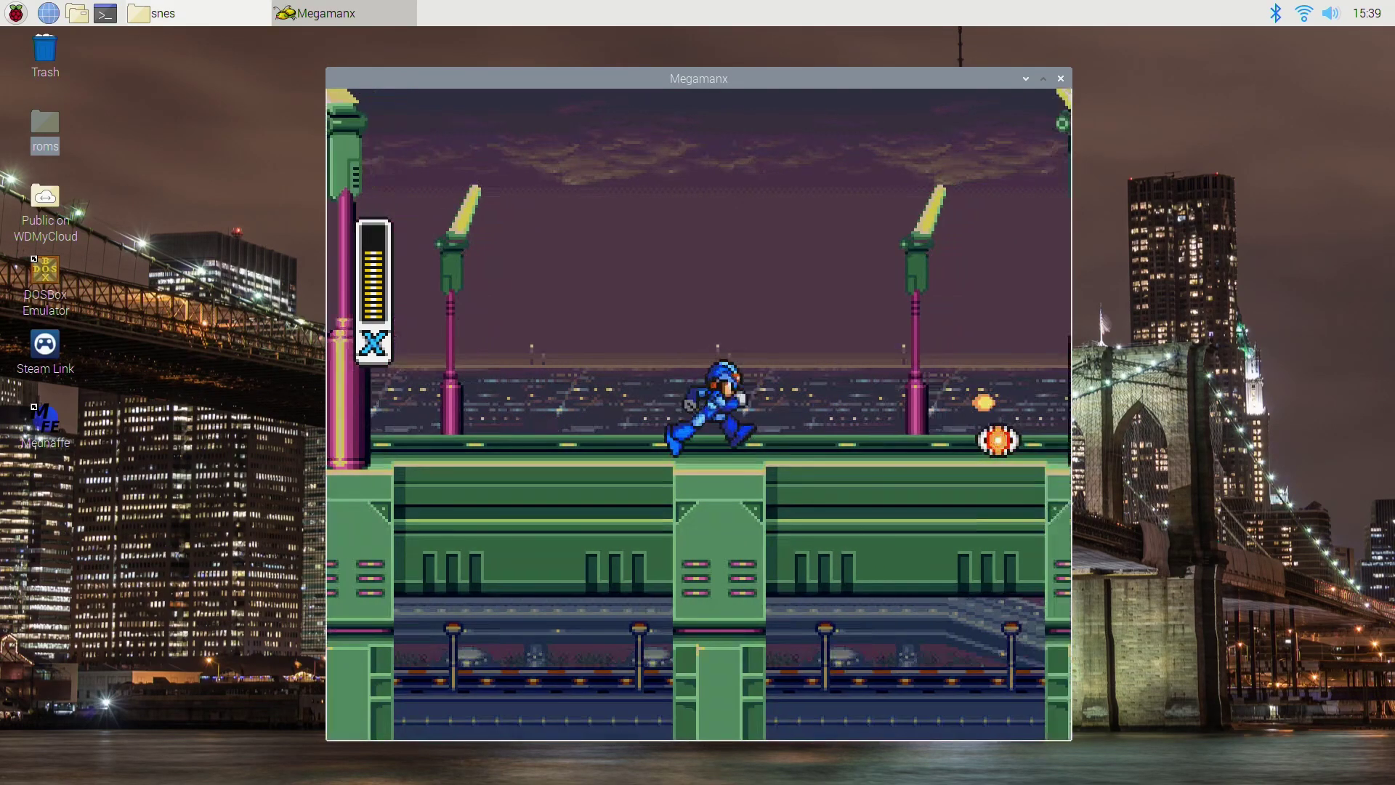
{"action": "key", "text": "Right"}
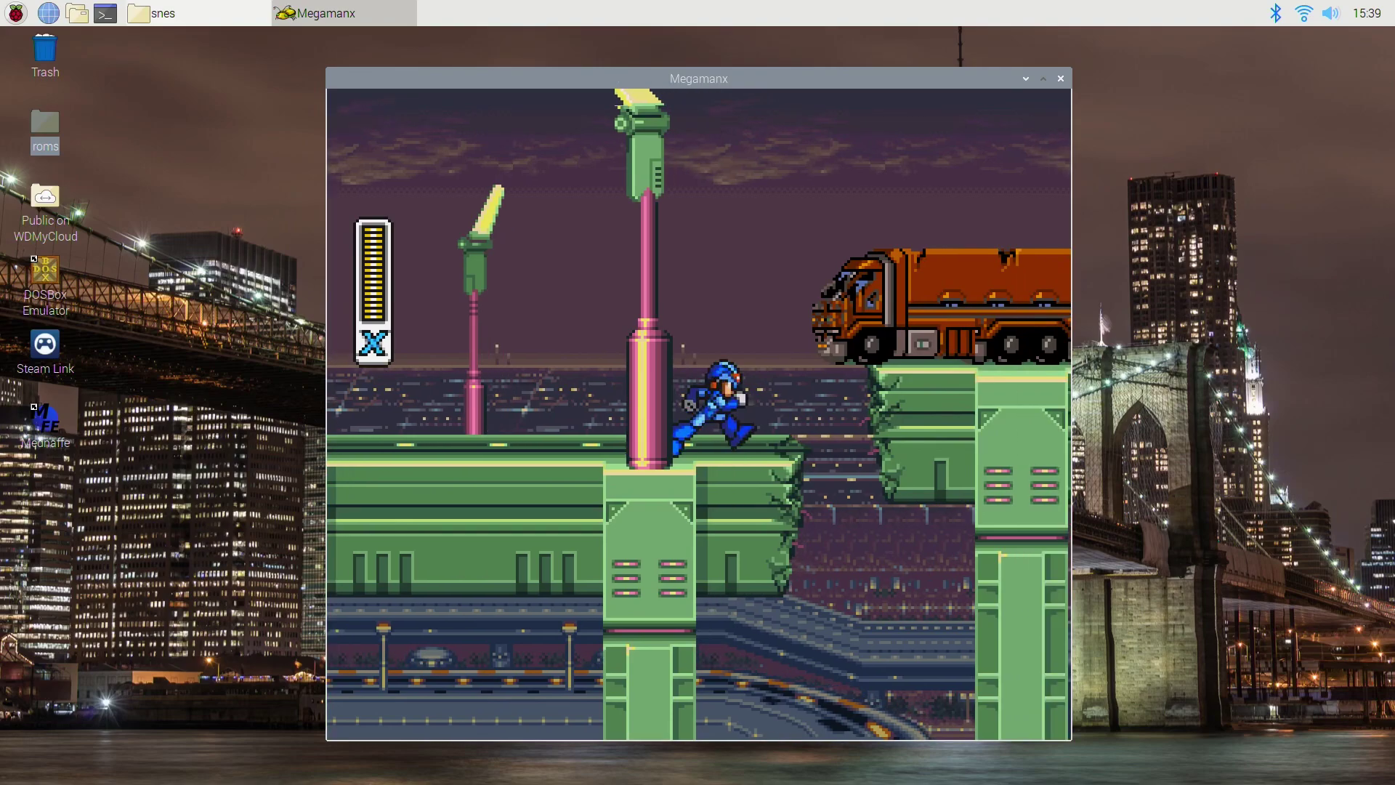
Jump the gap to the raised road, pass the truck and the orange car, and shoot at the hovering machines.
{"action": "key", "text": "z"}
{"action": "key", "text": "Right"}
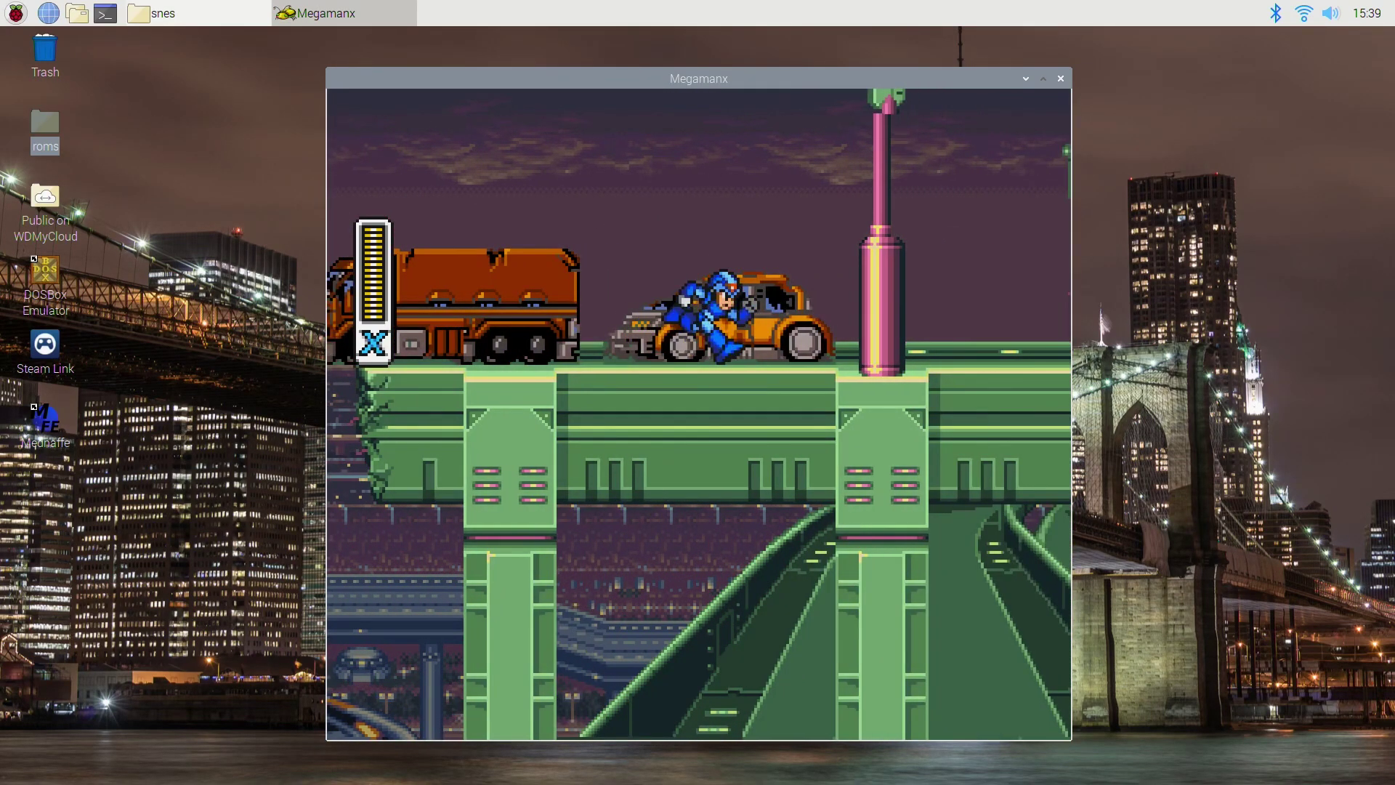
{"action": "key", "text": "a"}
{"action": "key", "text": "a"}
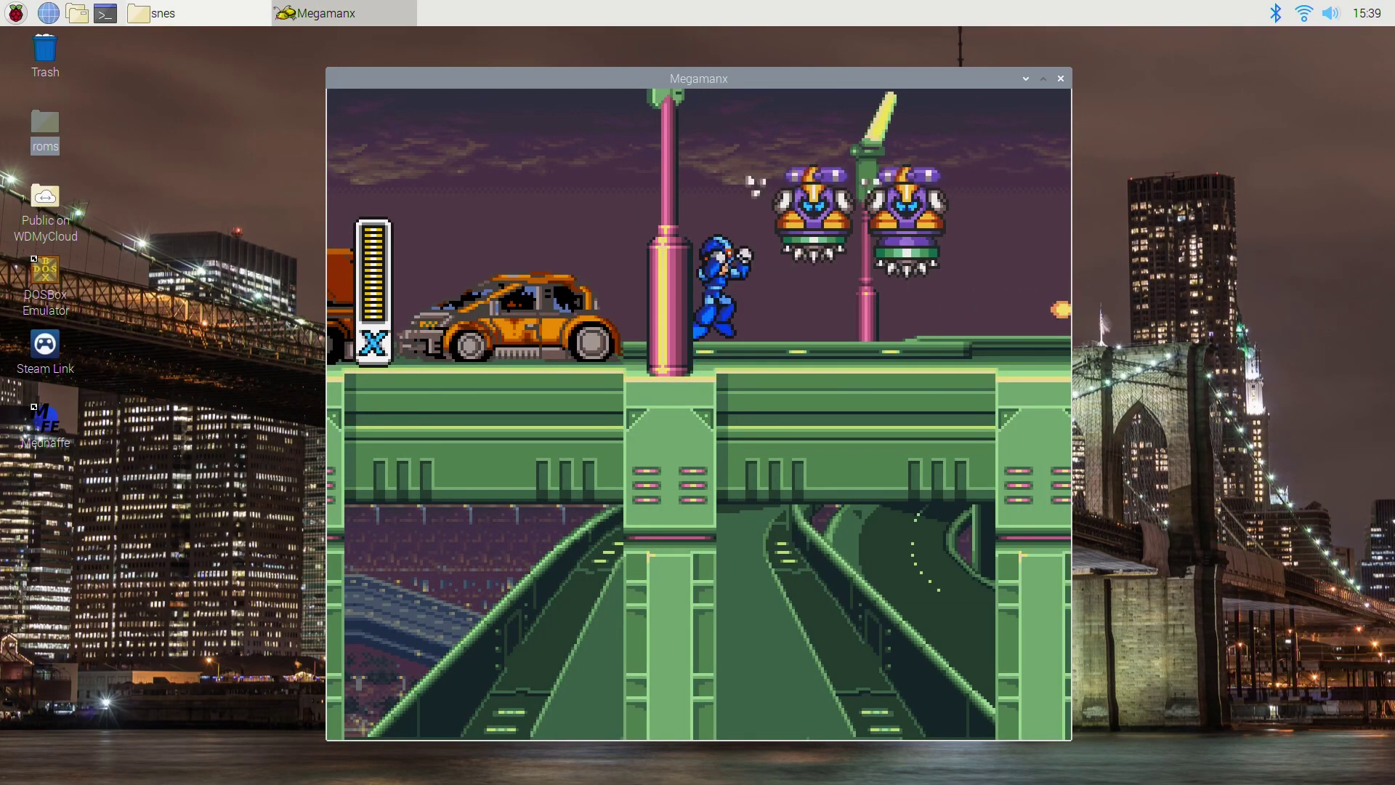
{"action": "key", "text": "z"}
{"action": "key", "text": "a"}
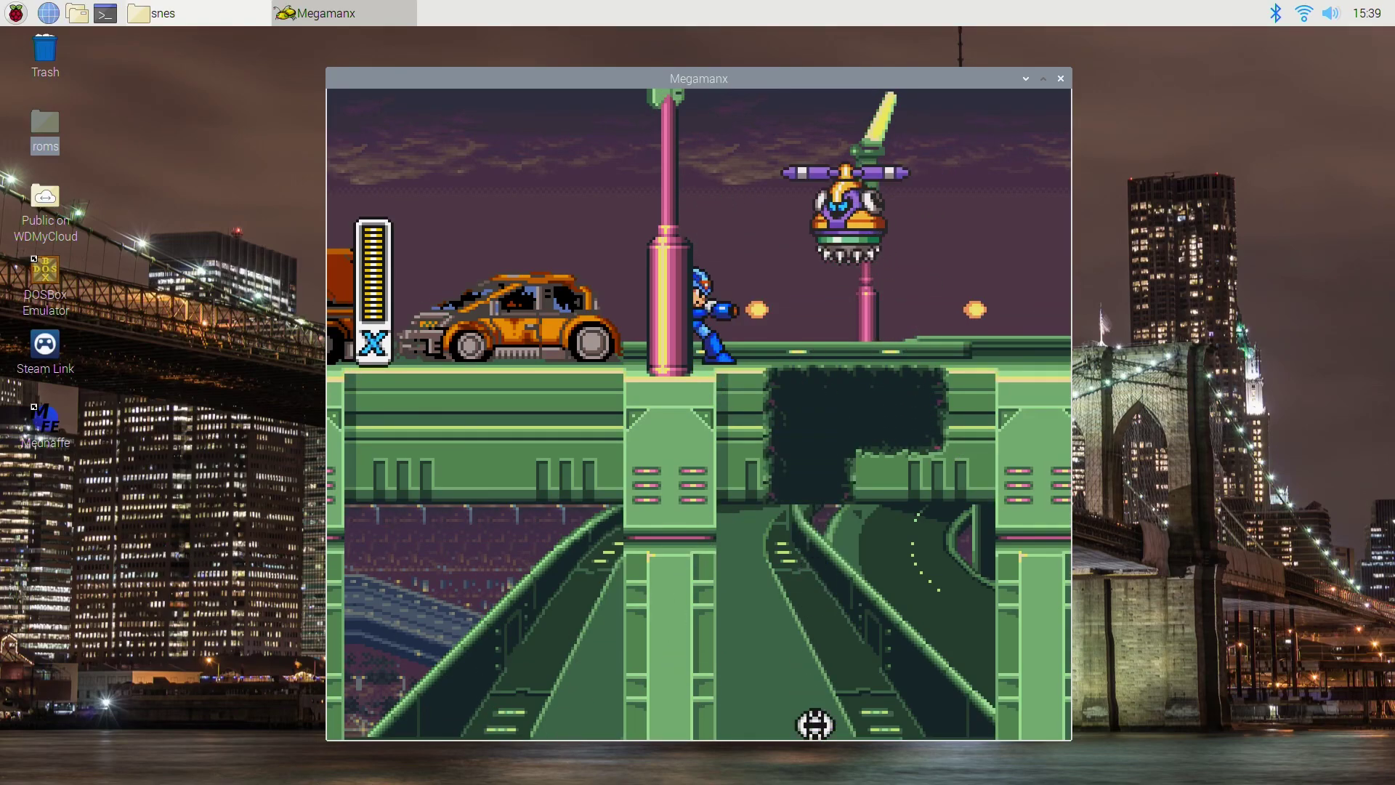
Dodge back and forth around the pillar while attacking the remaining hovering machine beside the hole in the road.
{"action": "key", "text": "z"}
{"action": "key", "text": "Left"}
{"action": "key", "text": "Right"}
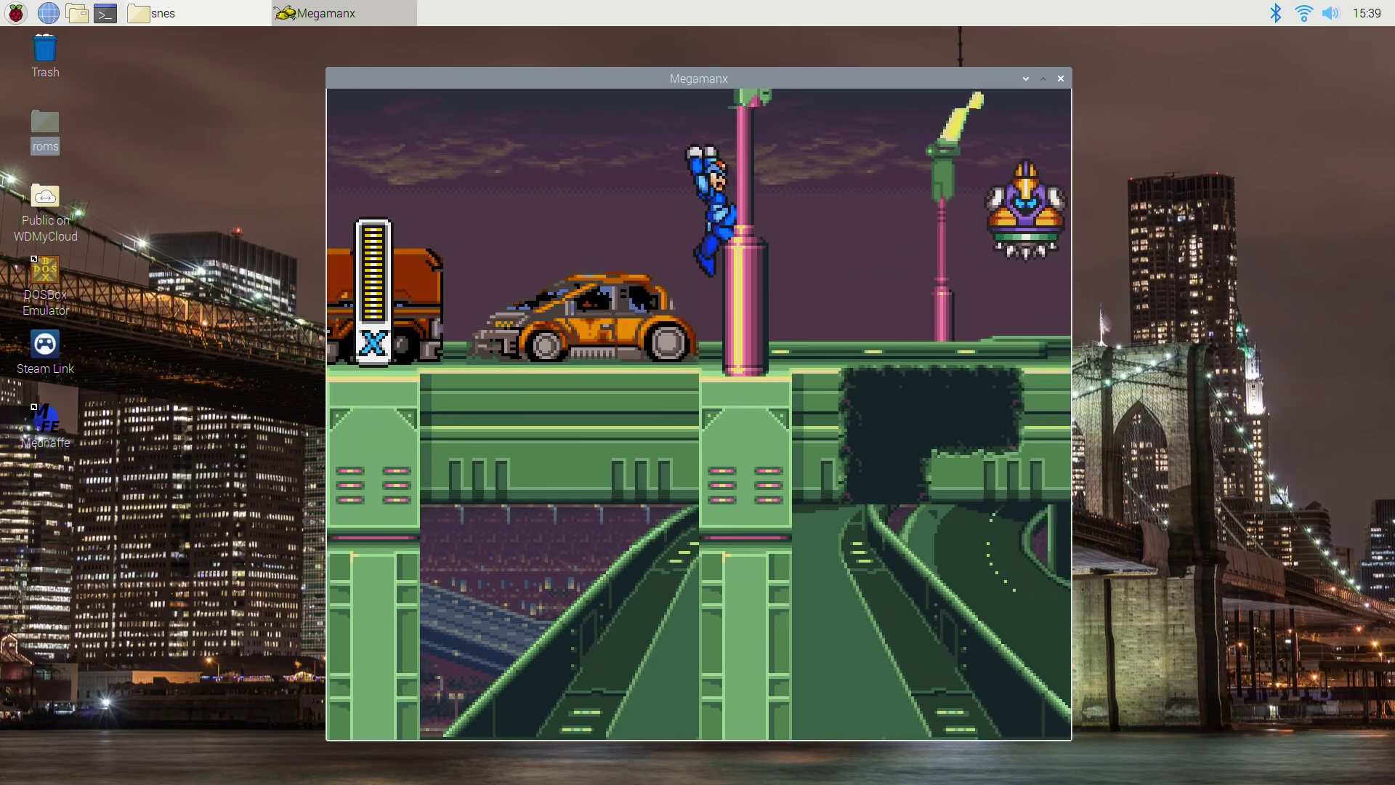
{"action": "key", "text": "x"}
{"action": "key", "text": "x"}
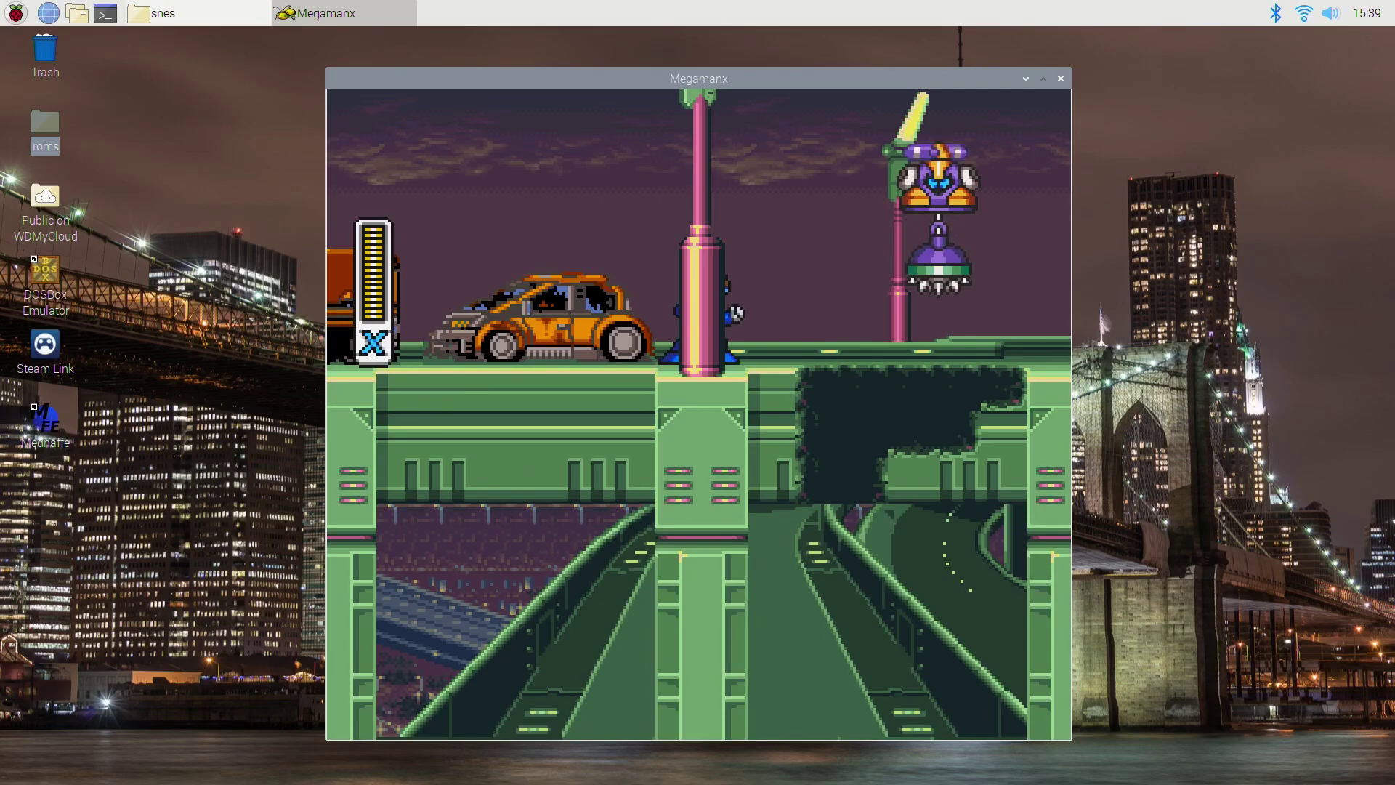
{"action": "key", "text": "z"}
{"action": "key", "text": "Right"}
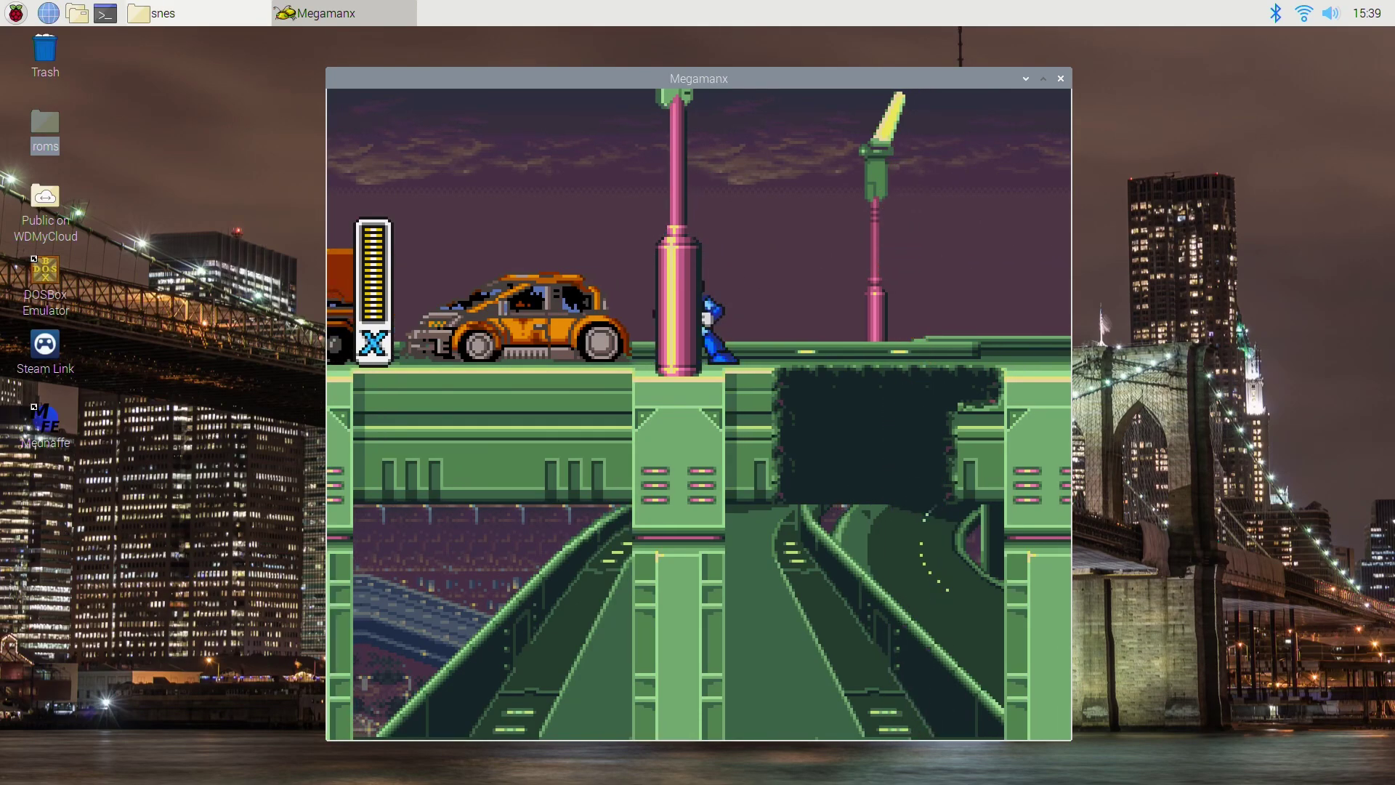
Try to jump across the hole in the road, and close the Megamanx game and the snes folder window.
{"action": "key", "text": "Right"}
{"action": "key", "text": "z"}
{"action": "key", "text": "z"}
{"action": "key", "text": "Left"}
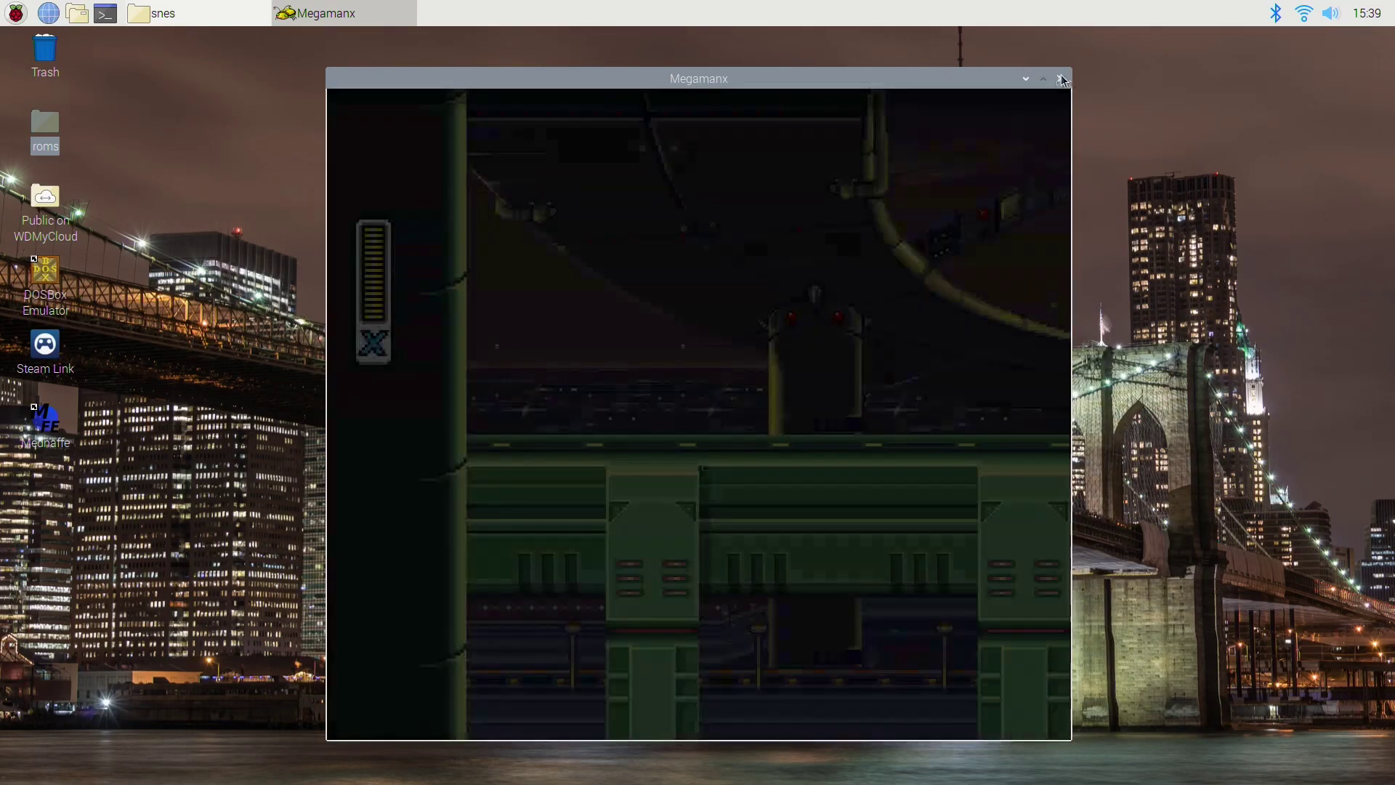
{"action": "left_click", "coordinate": [1060, 79]}
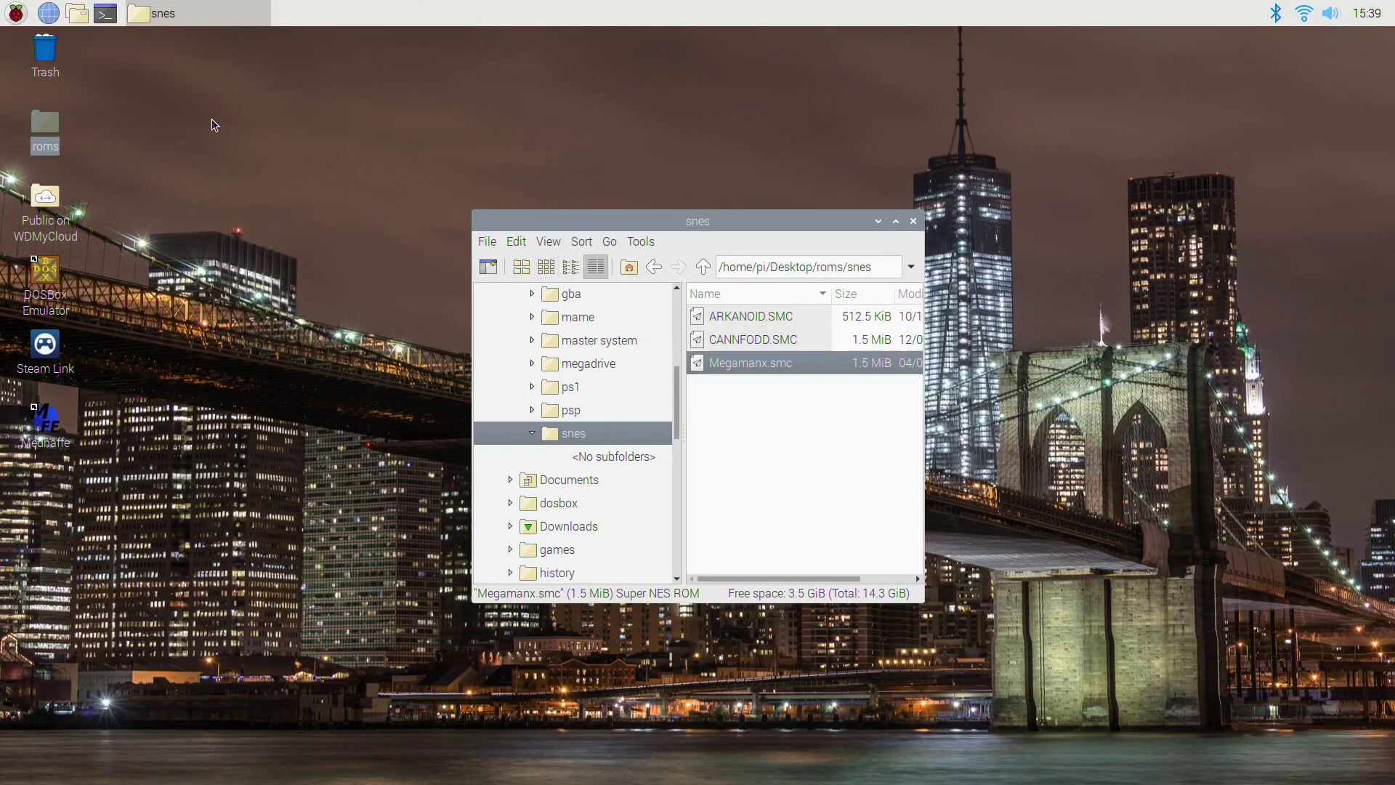
{"action": "left_click", "coordinate": [913, 222]}
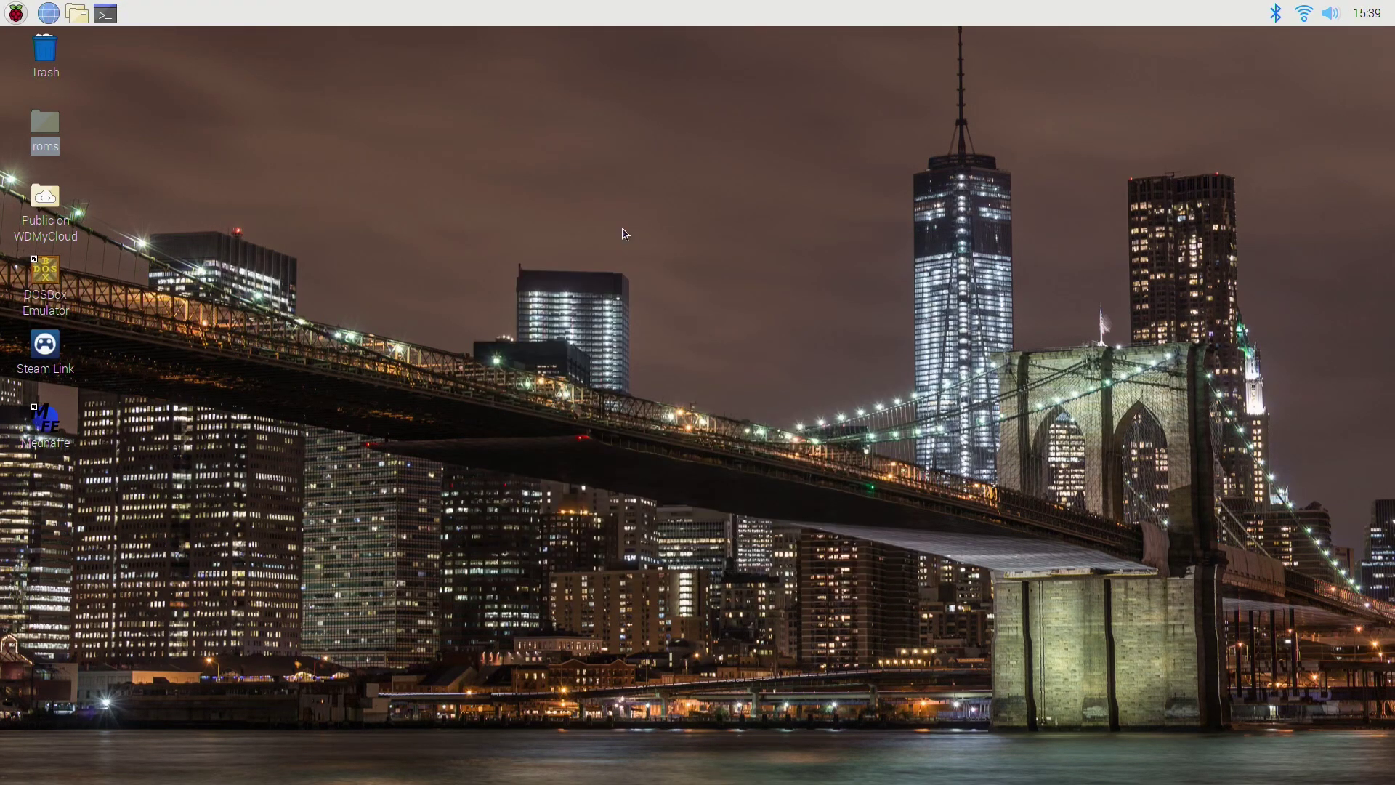
Open Mednaffe, review its Systems, Global Settings, Game List and Logs sections, and close it.
{"action": "double_click", "coordinate": [61, 416]}
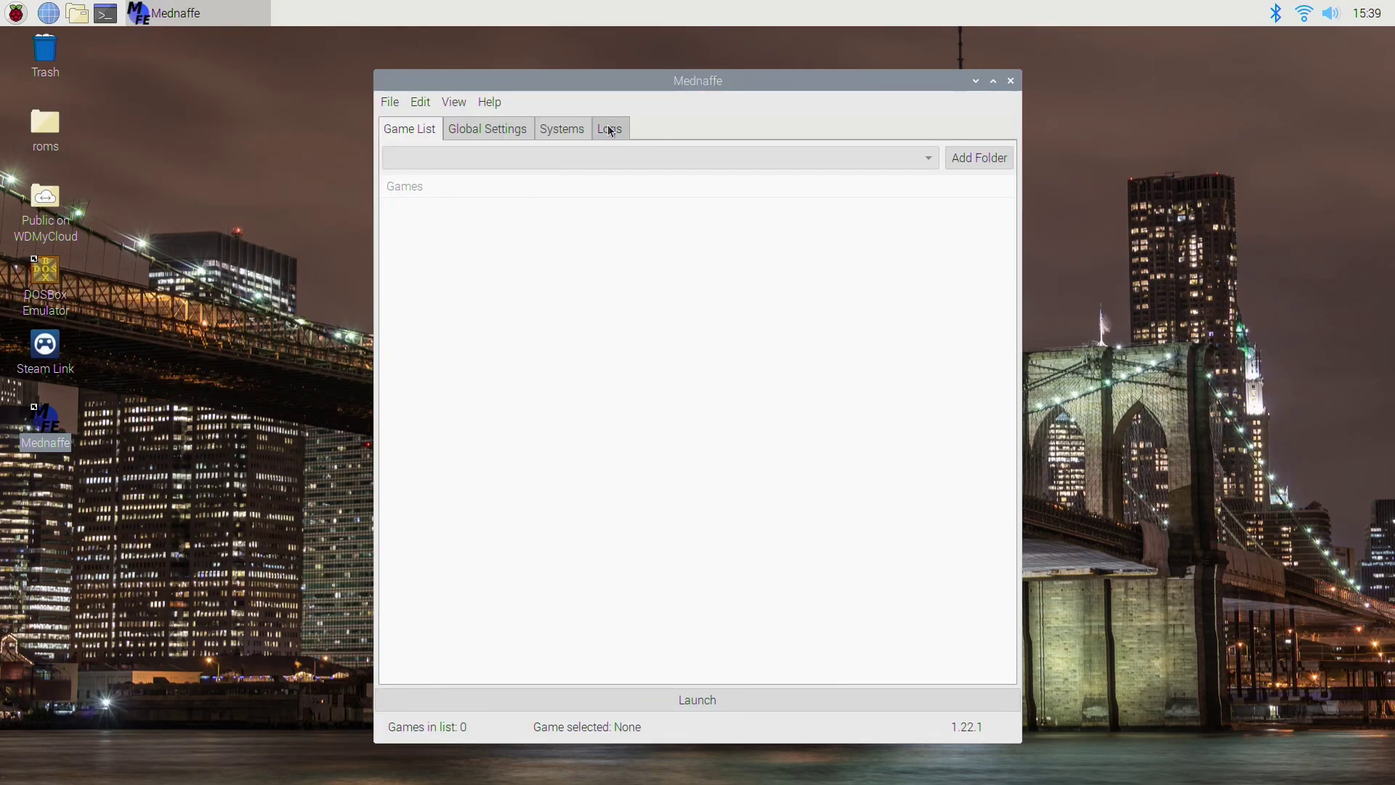
{"action": "left_click", "coordinate": [575, 138]}
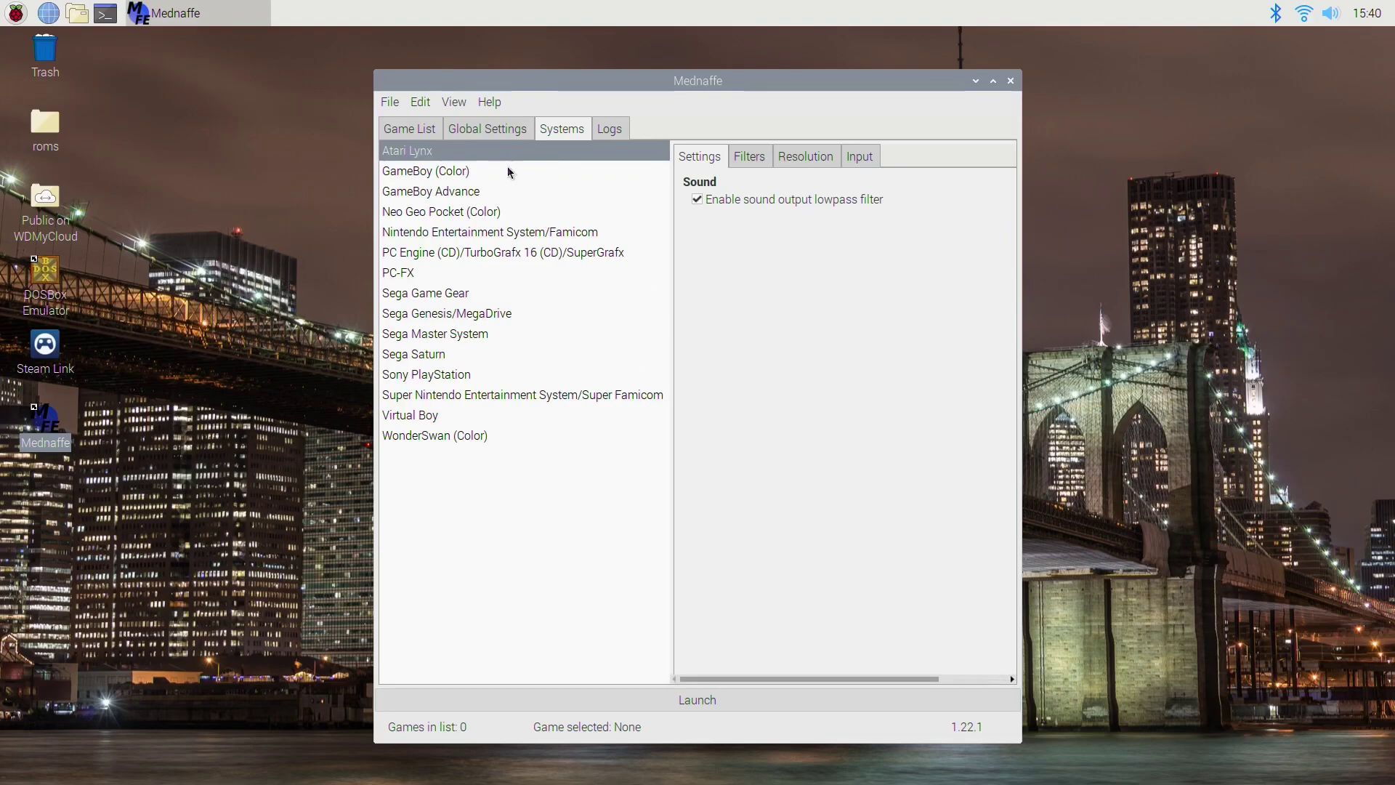
{"action": "left_click", "coordinate": [482, 135]}
{"action": "left_click", "coordinate": [412, 132]}
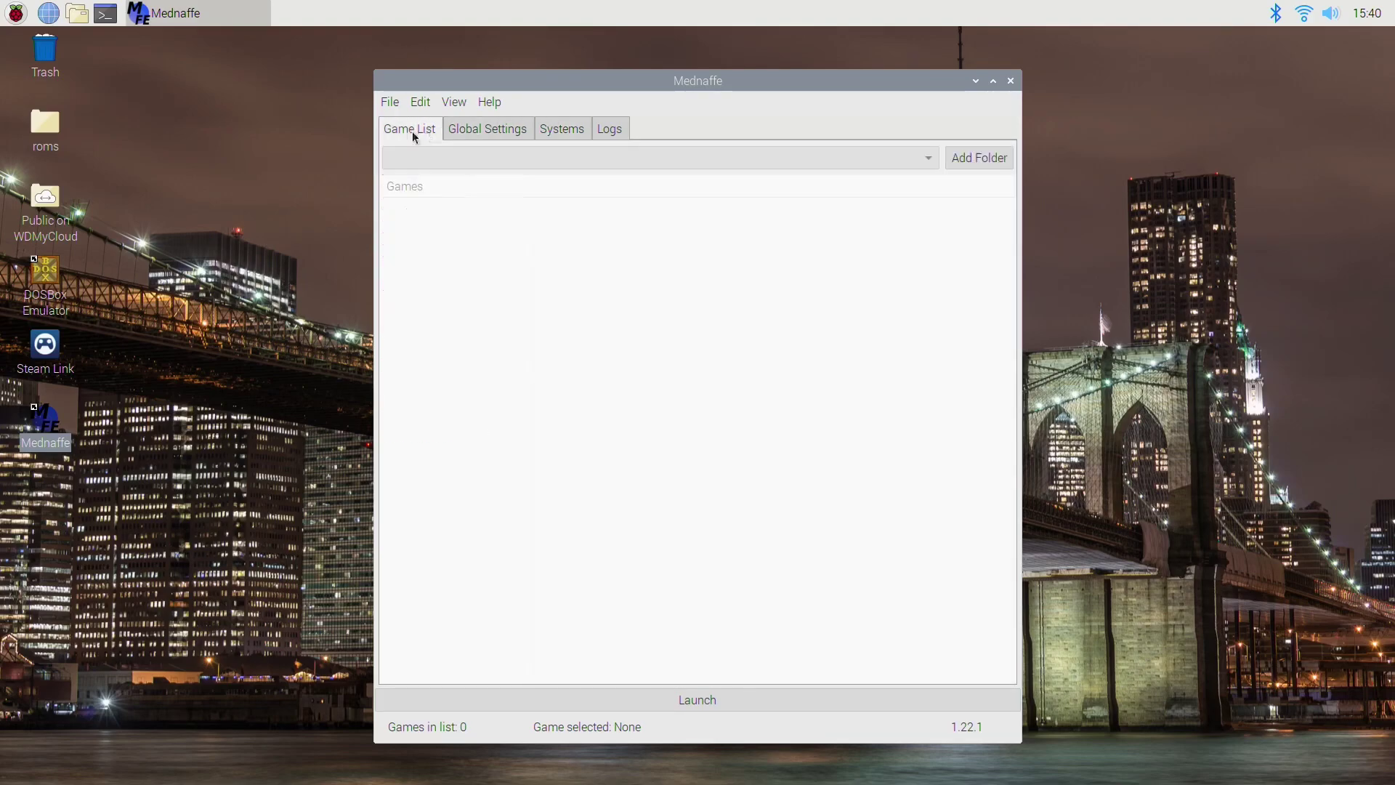
{"action": "left_click", "coordinate": [574, 129]}
{"action": "left_click", "coordinate": [611, 129]}
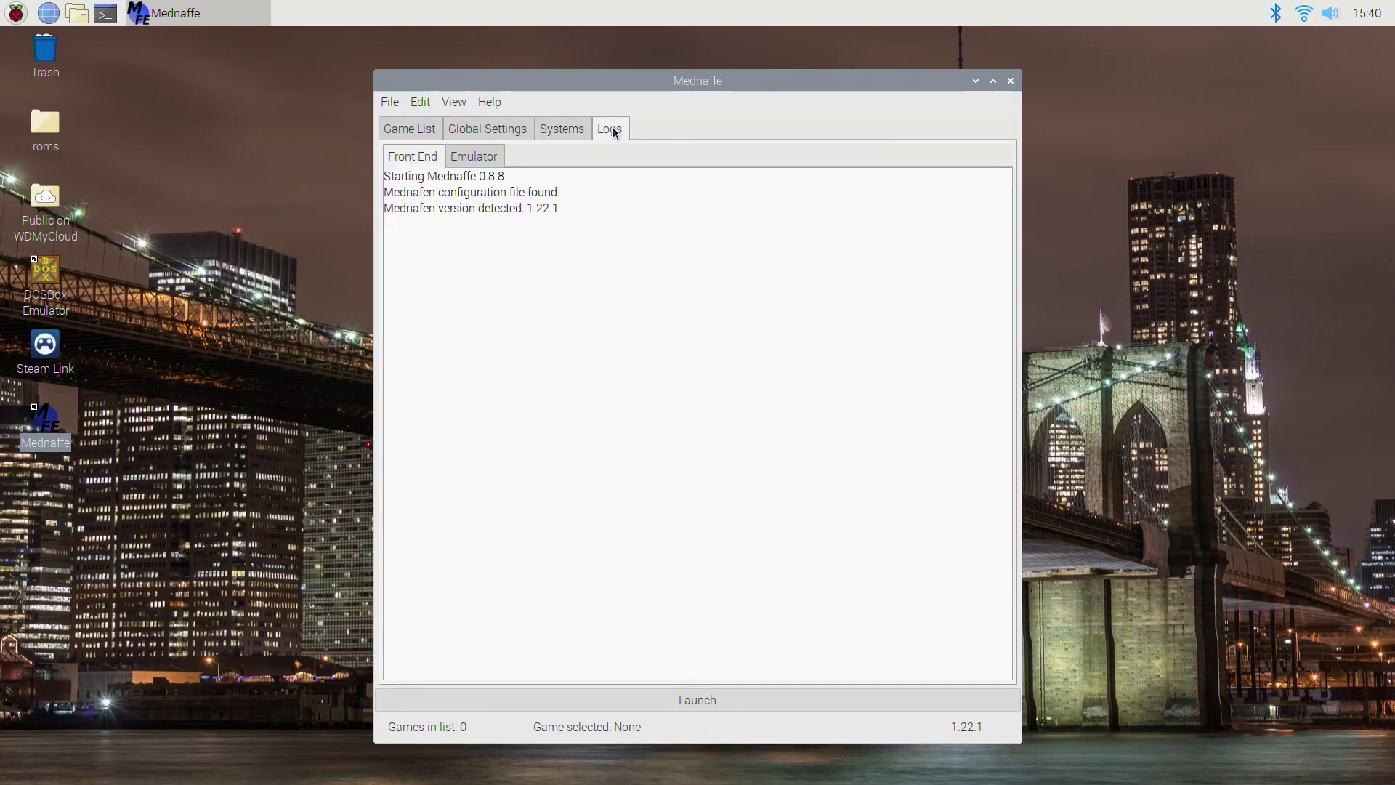
{"action": "left_click", "coordinate": [499, 132]}
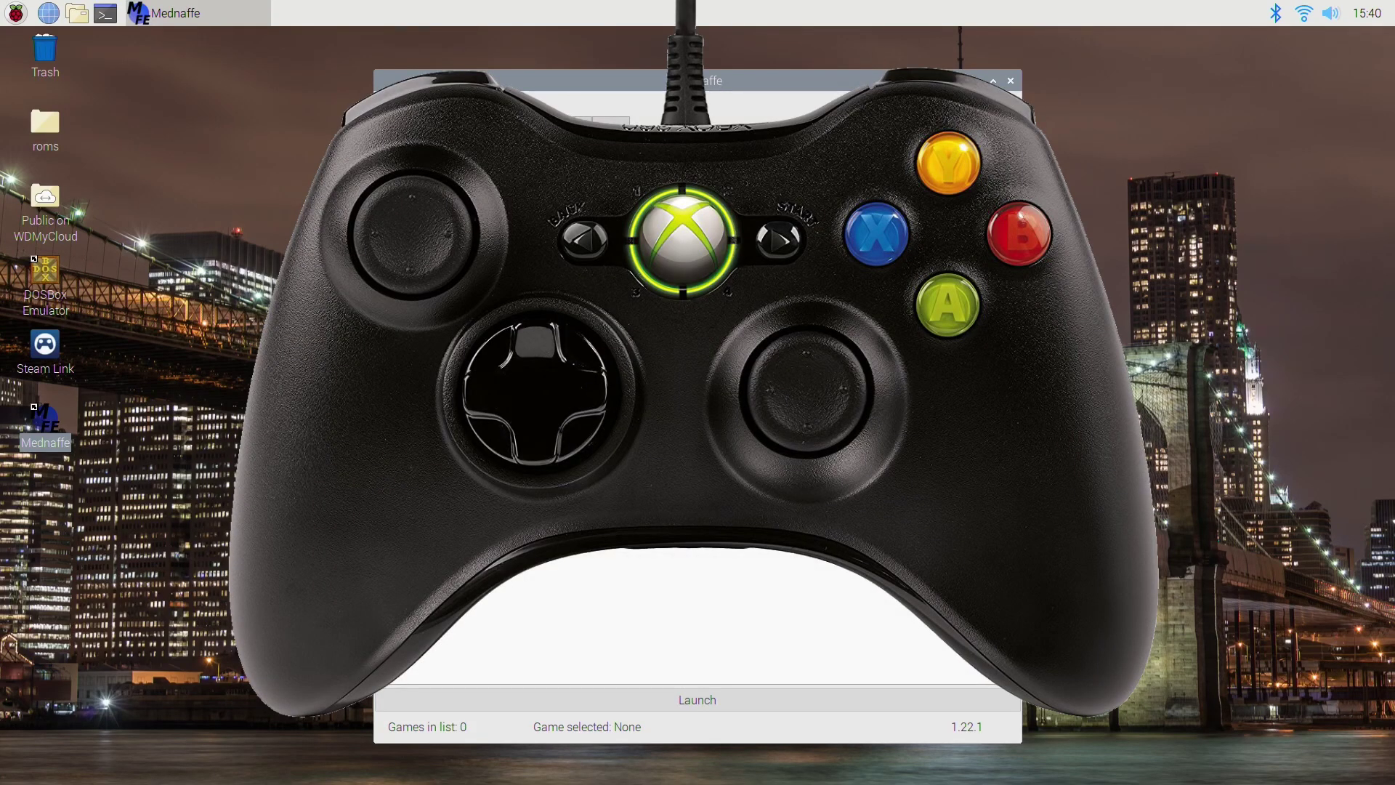
{"action": "left_click", "coordinate": [1011, 81]}
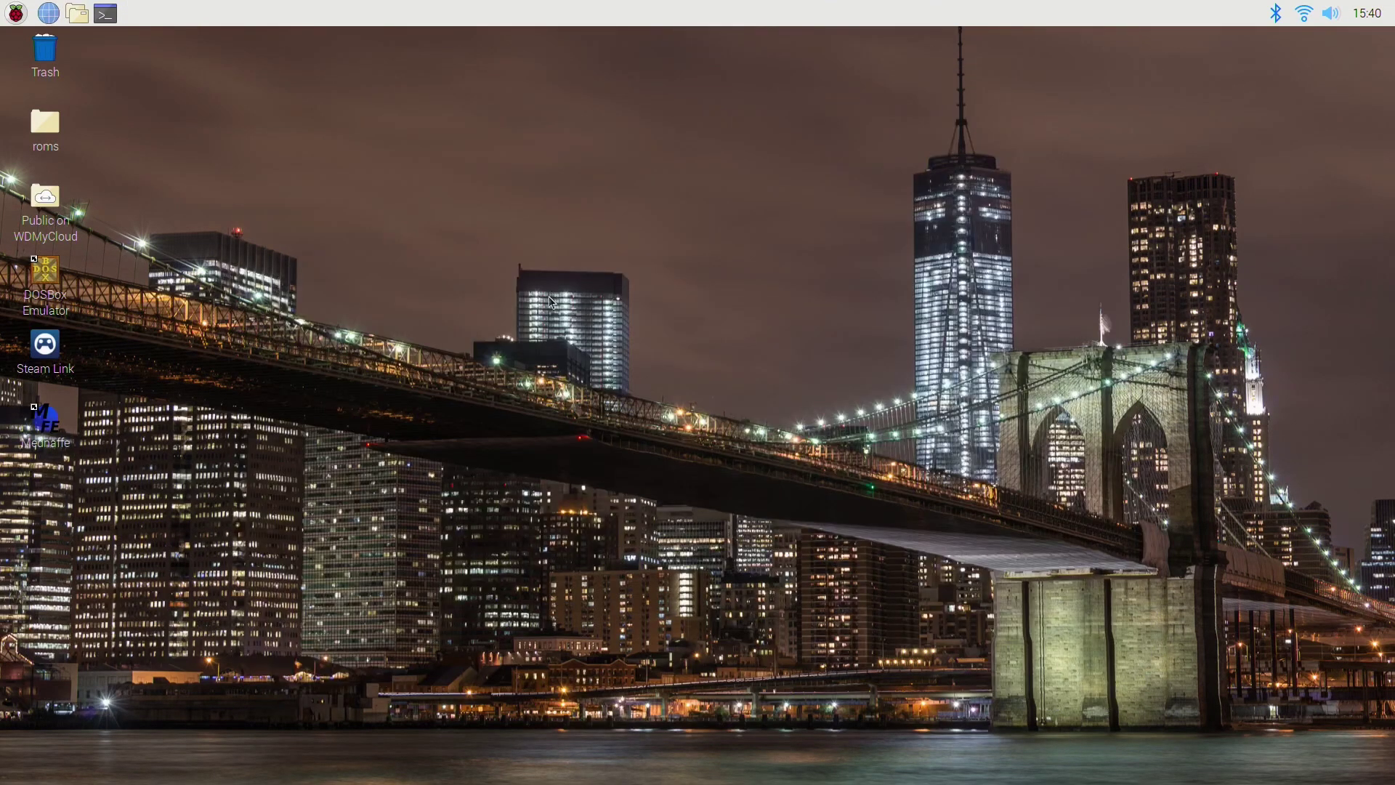